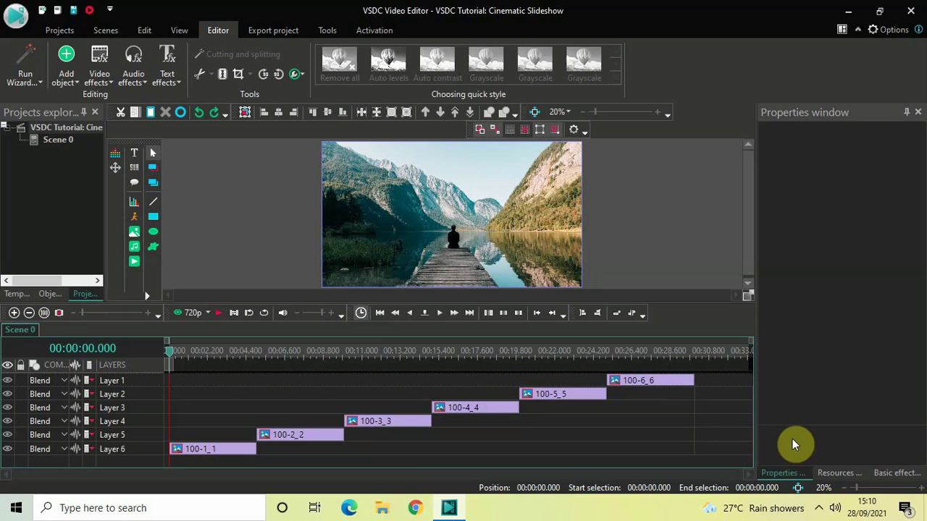
Set the object creation time of image 100-2 in Layer 5 to 00:00:01.000
left_click(792, 441)
left_click(307, 438)
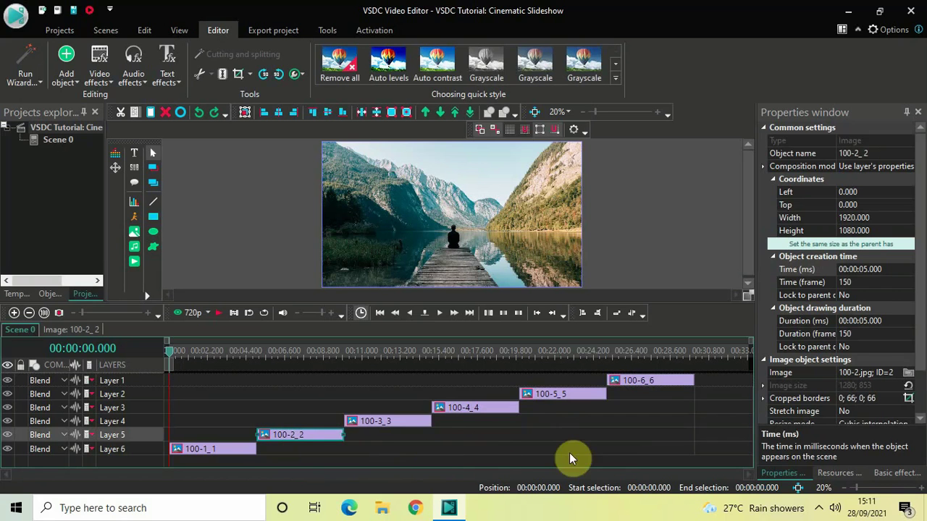
left_click(892, 273)
key("BackSpace")
key("BackSpace")
key("BackSpace")
key("BackSpace")
key("BackSpace")
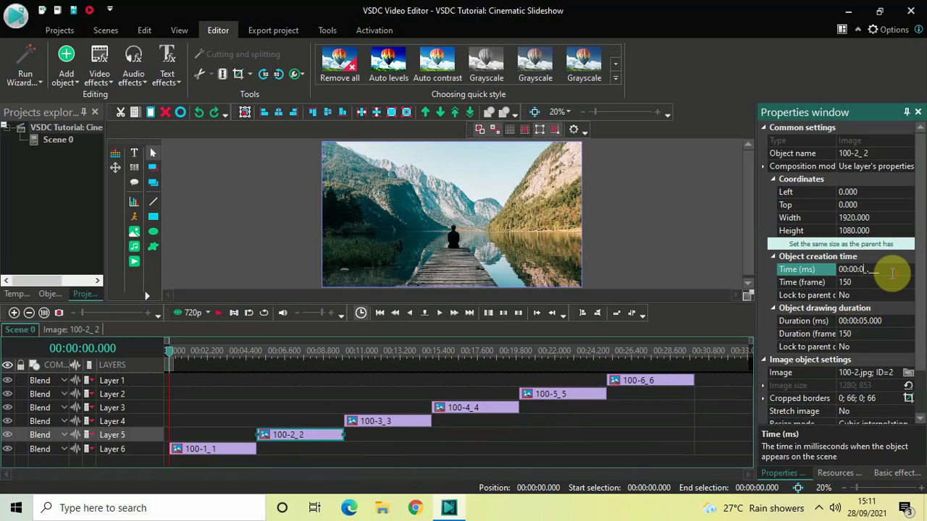
type("1000")
key("Return")
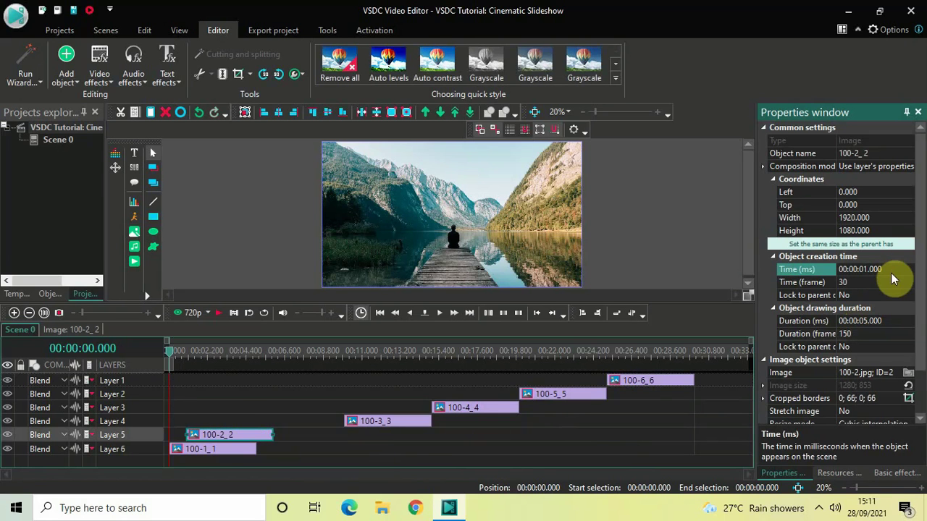
Set the object creation time of image 100-3 in Layer 4 to 00:00:02.000
left_click(383, 422)
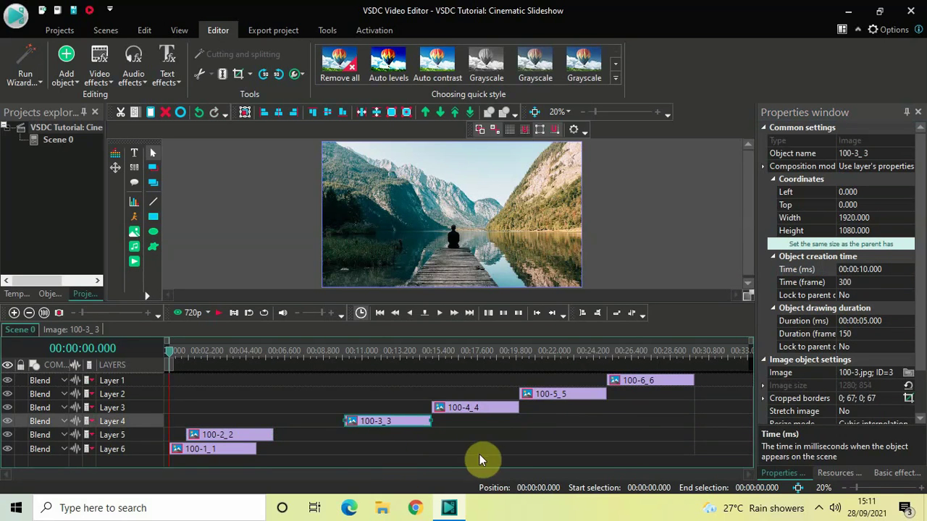
left_click(892, 270)
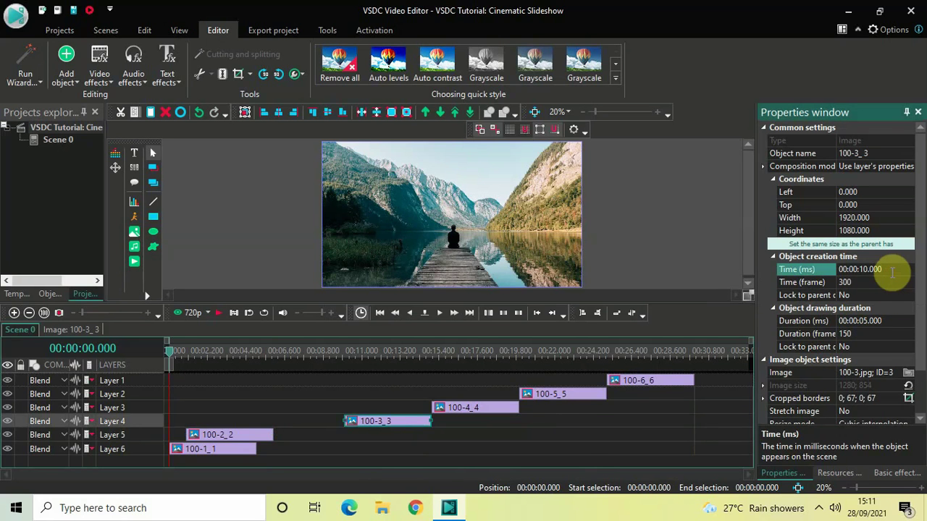
key("BackSpace")
key("BackSpace")
key("BackSpace")
key("BackSpace")
key("BackSpace")
type("02000")
key("Return")
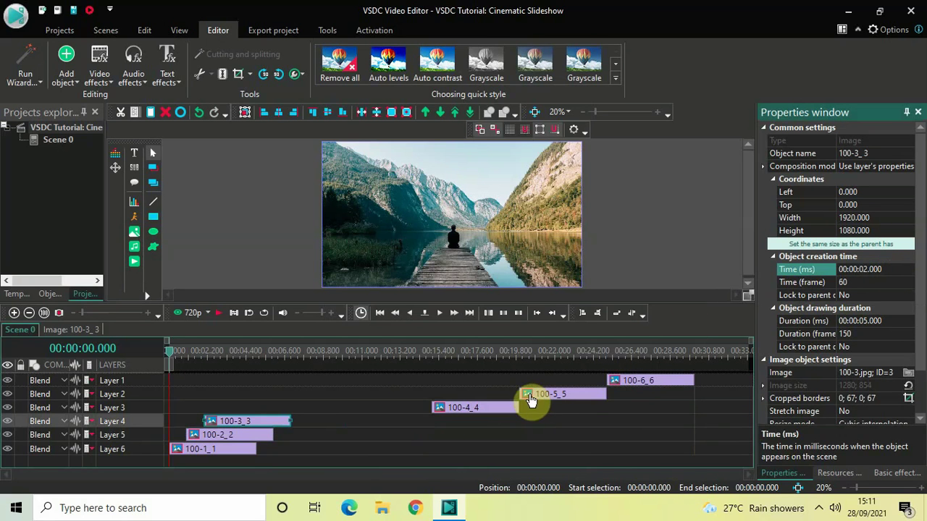
Set the object creation time of image 100-4 in Layer 3 to 00:00:03.000
left_click(471, 411)
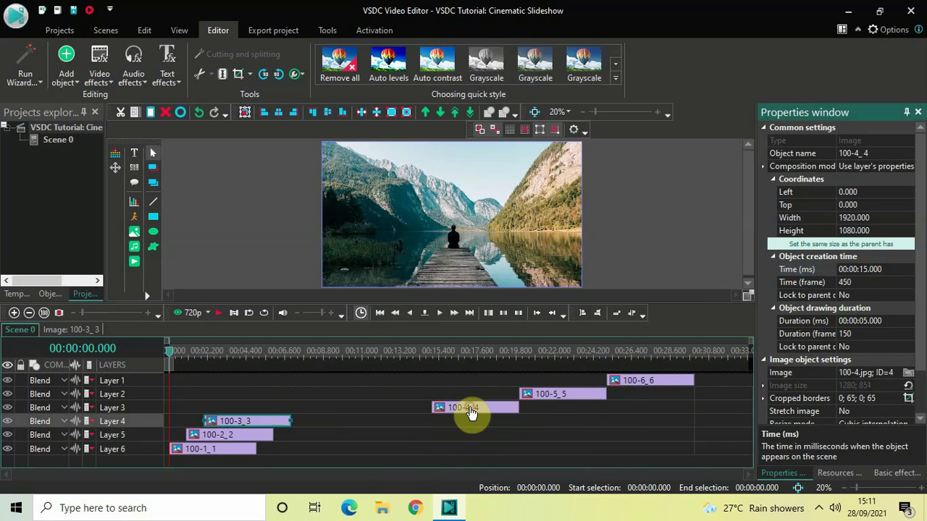
left_click(897, 269)
key("BackSpace")
key("BackSpace")
key("BackSpace")
key("BackSpace")
key("BackSpace")
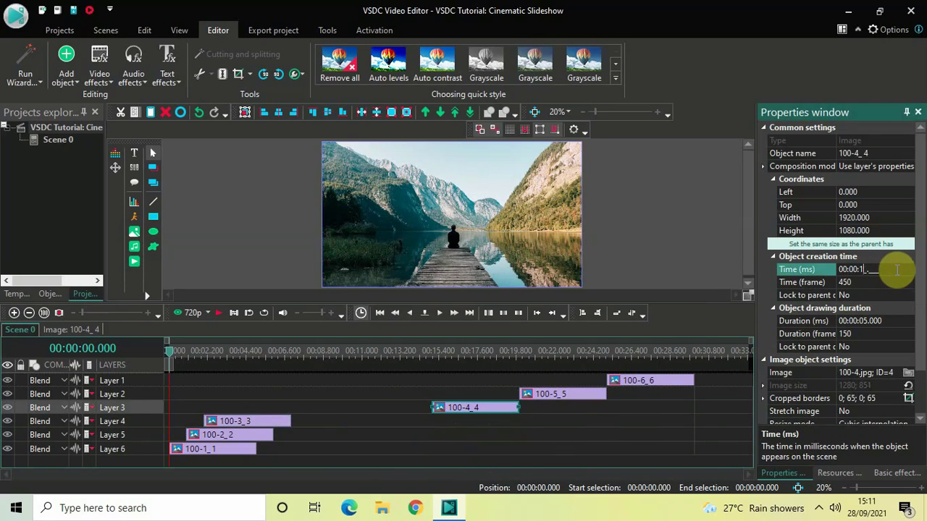
type("3000")
key("Return")
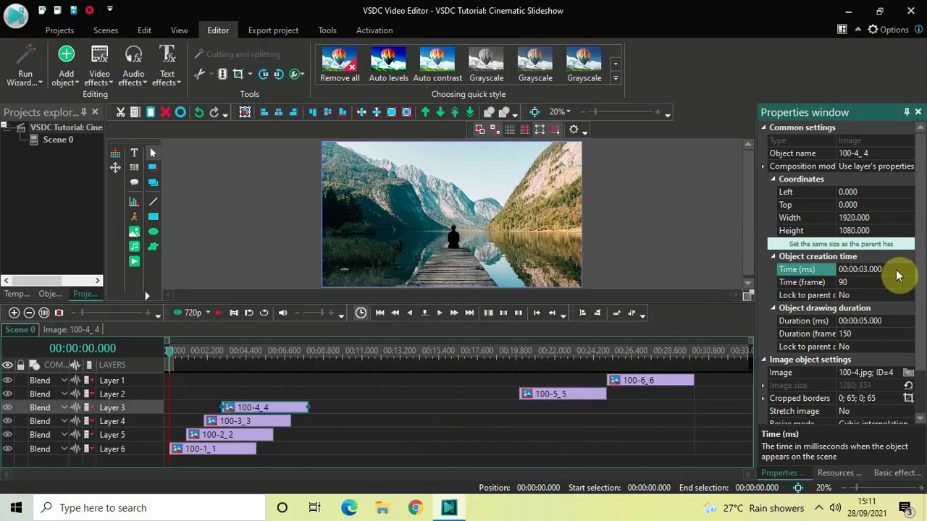
Set the object creation time of image 100-5 in Layer 2 to 00:00:04.000
left_click(559, 403)
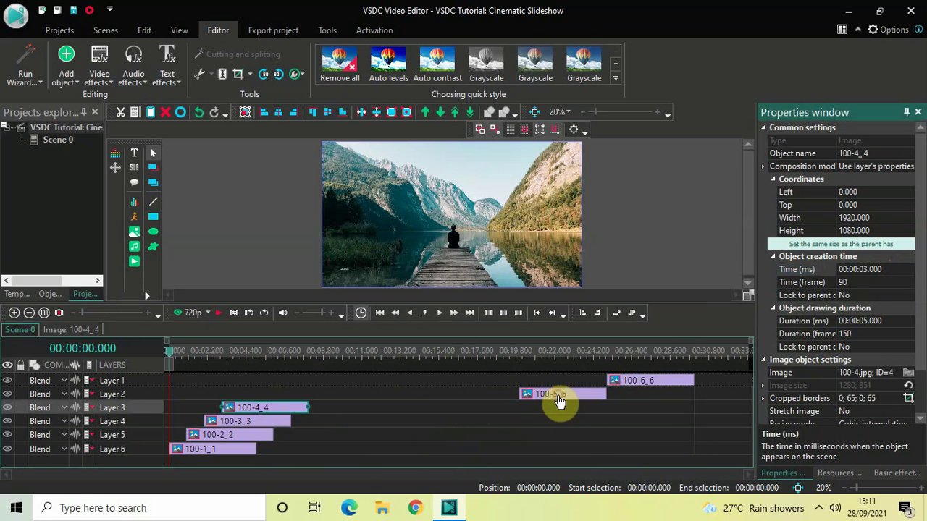
left_click(898, 270)
key("BackSpace")
key("BackSpace")
key("BackSpace")
key("BackSpace")
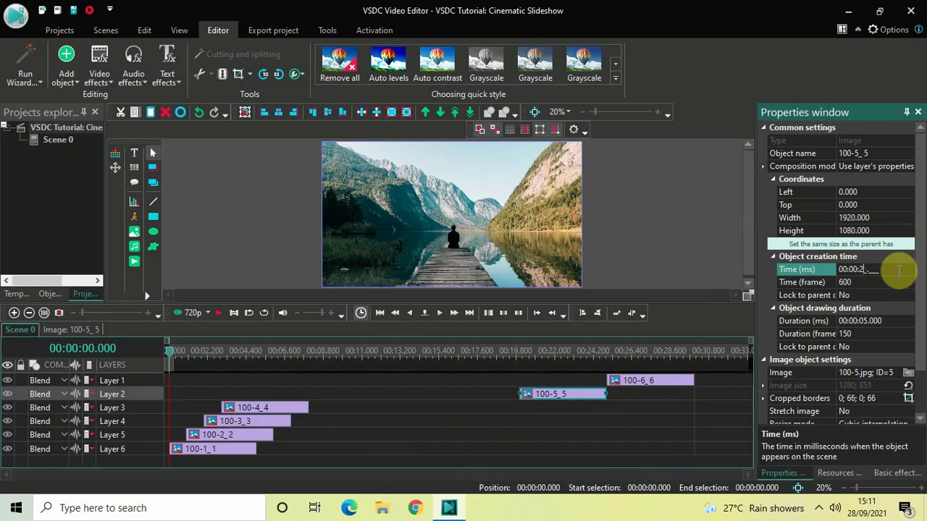
key("BackSpace")
type("04.000")
key("Return")
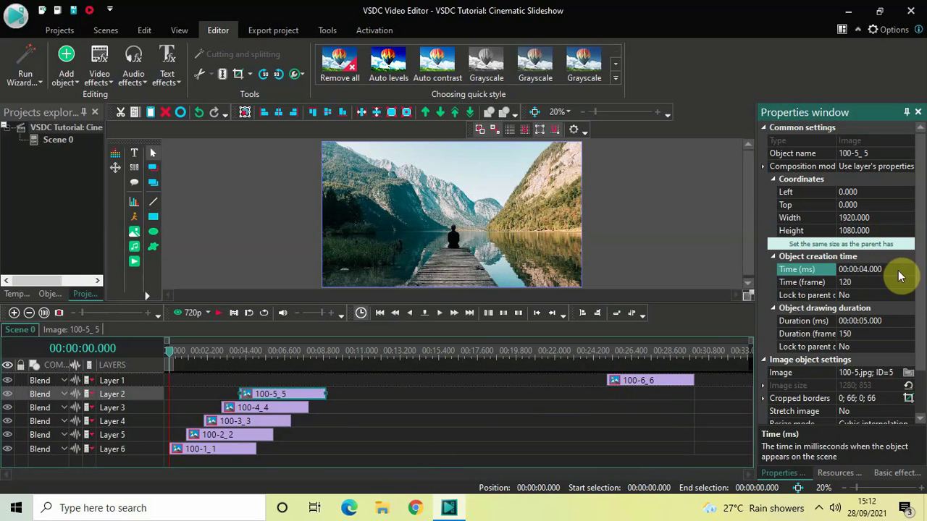
Set the object creation time of image 100-6 in Layer 1 to 00:00:05.000 and deselect it
left_click(647, 386)
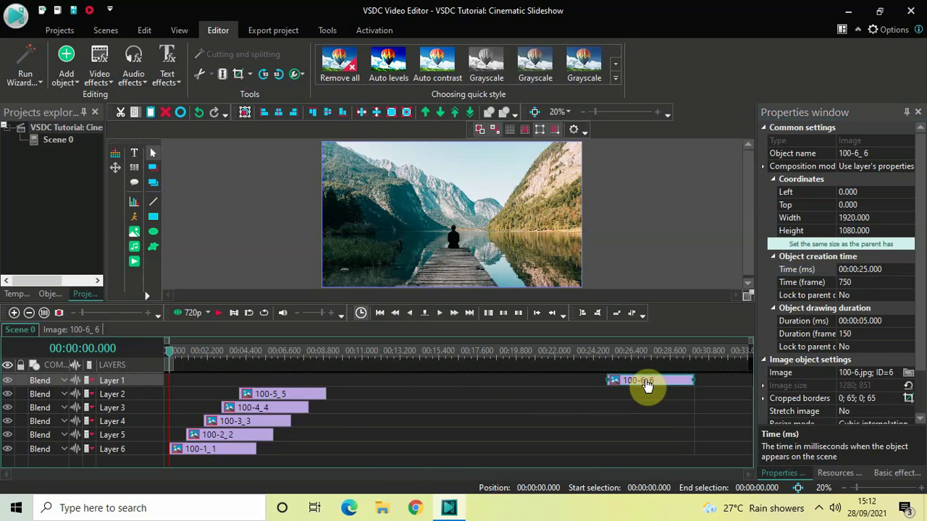
left_click(899, 267)
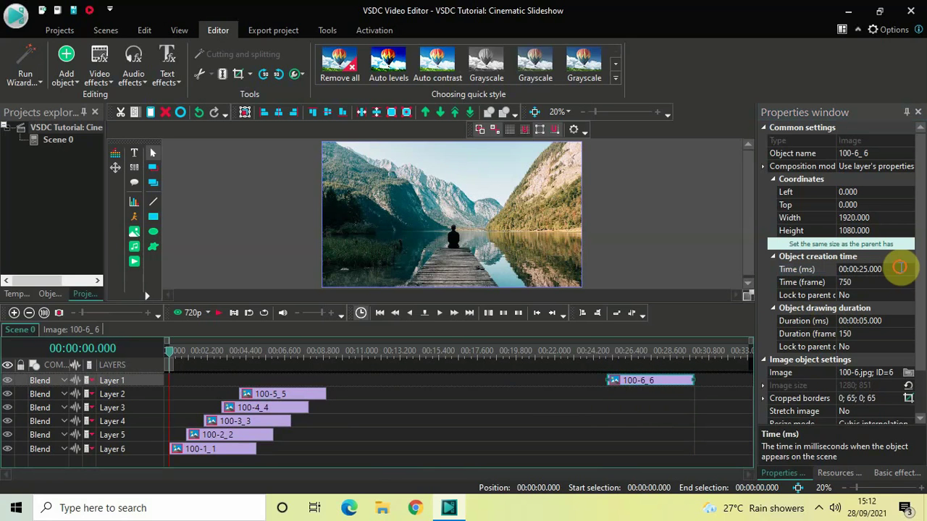
key("BackSpace")
key("BackSpace")
key("BackSpace")
key("BackSpace")
key("BackSpace")
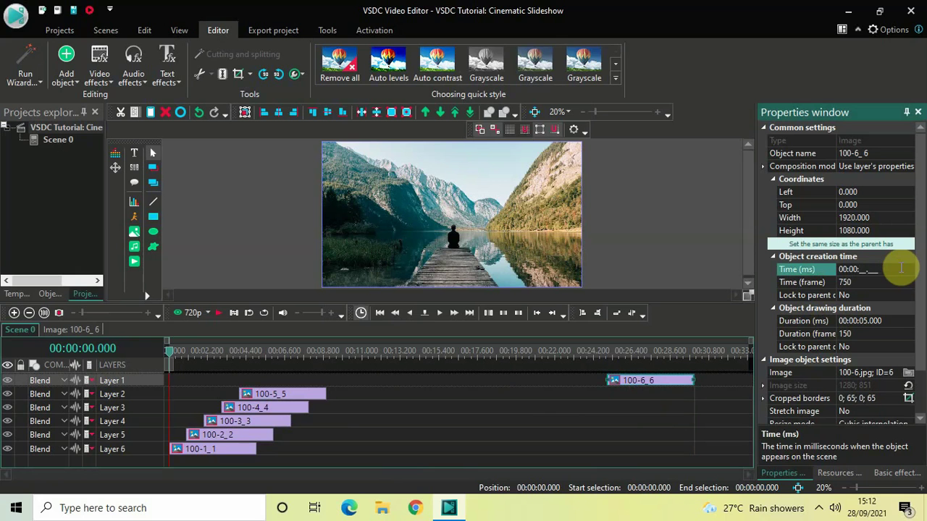
type("050000")
left_click(900, 270)
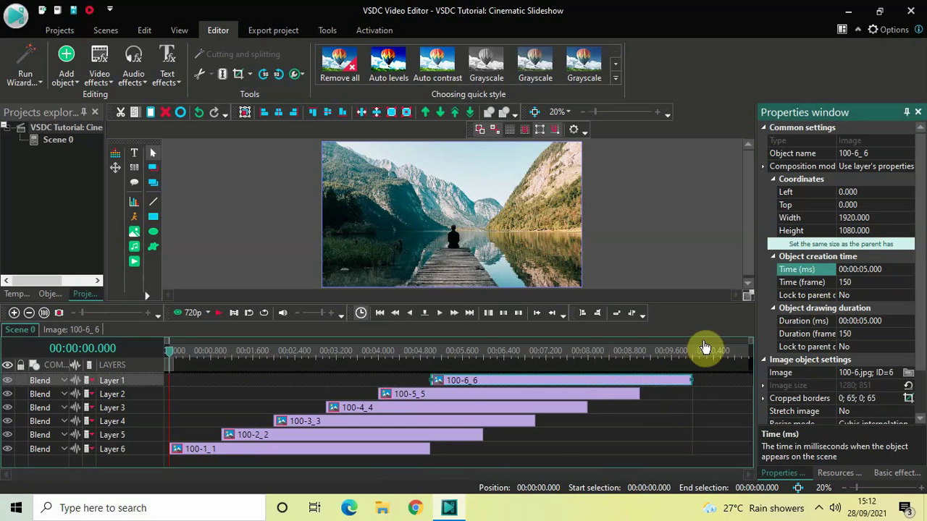
left_click(529, 460)
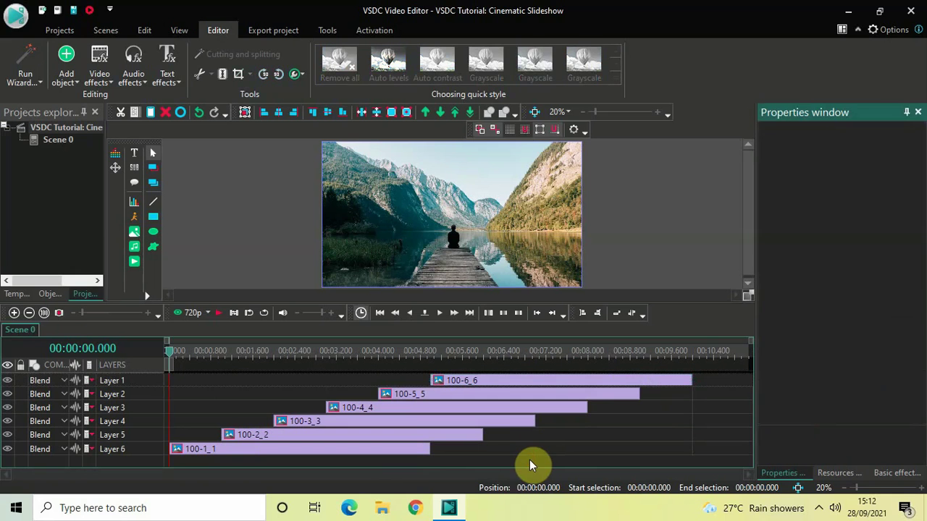
Extend images 100-1 and 100-2 on the timeline so both end at the 10-second mark, level with image 100-6
left_click(400, 452)
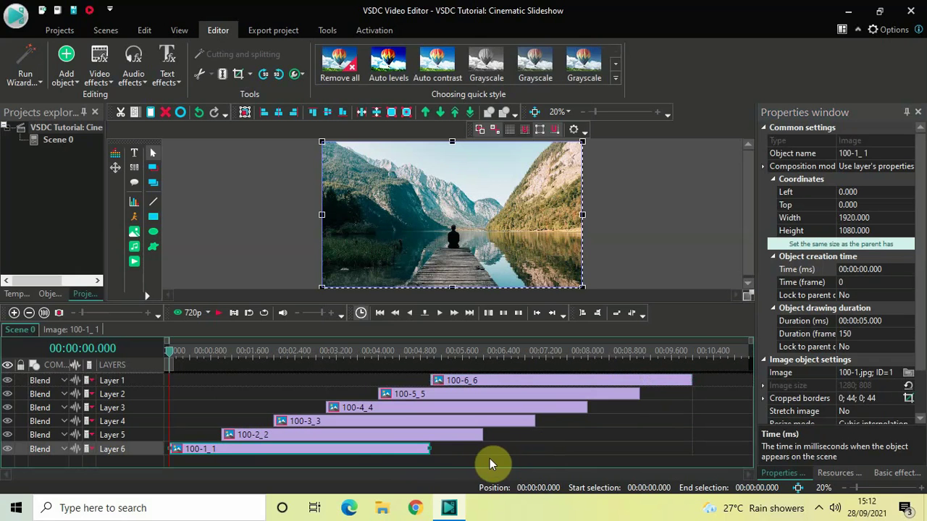
left_click(361, 455)
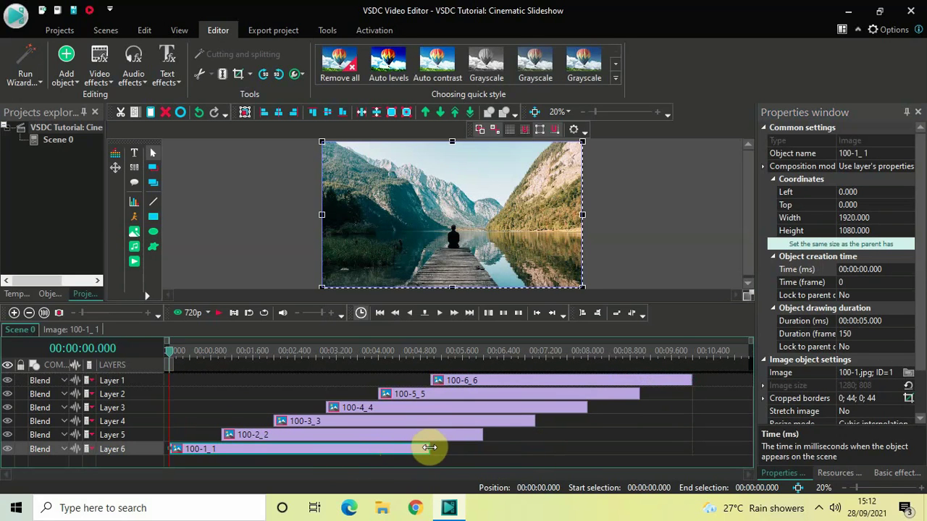
left_click_drag(429, 447, 690, 447)
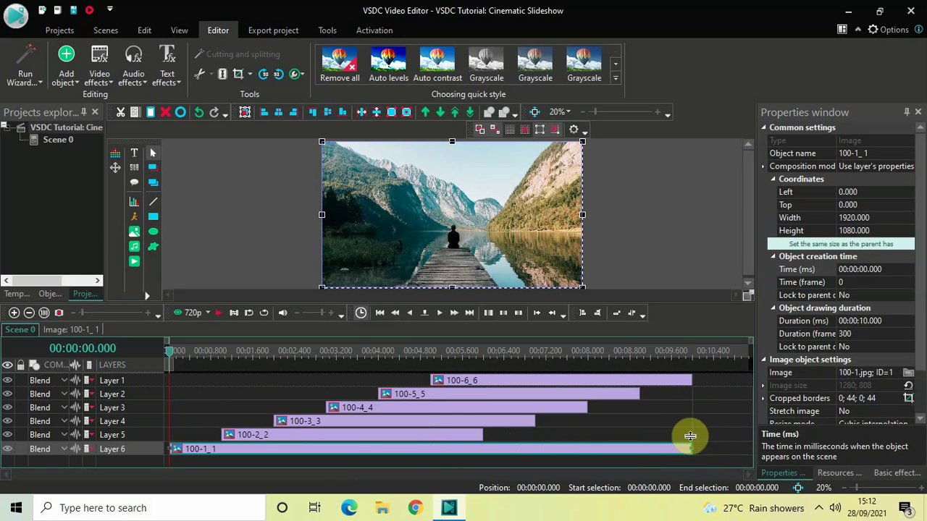
left_click(436, 436)
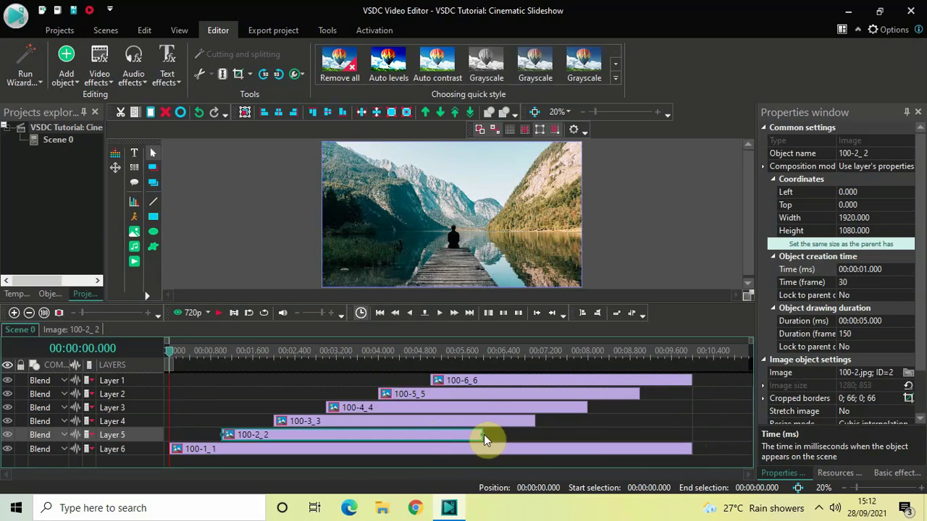
left_click_drag(480, 434, 685, 437)
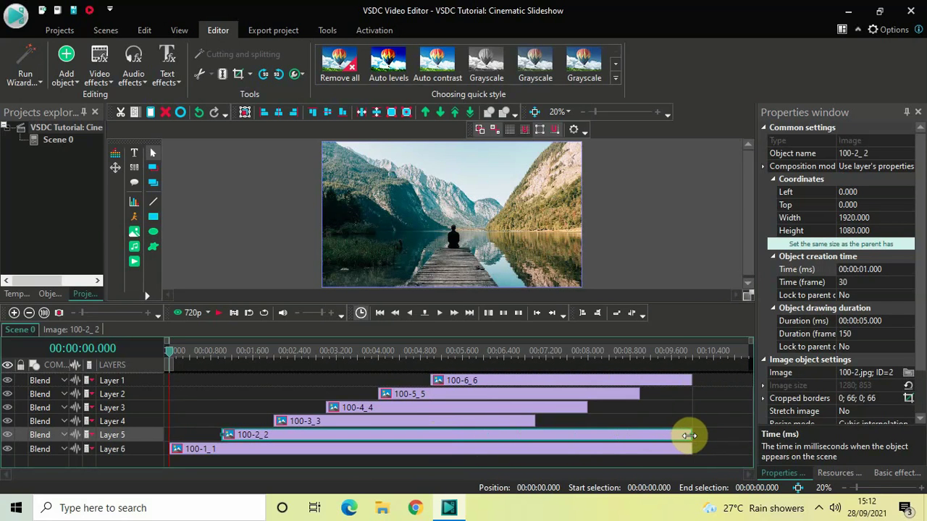
Extend image 100-3 to a duration of 8 seconds so it ends level with image 100-6
left_click(514, 422)
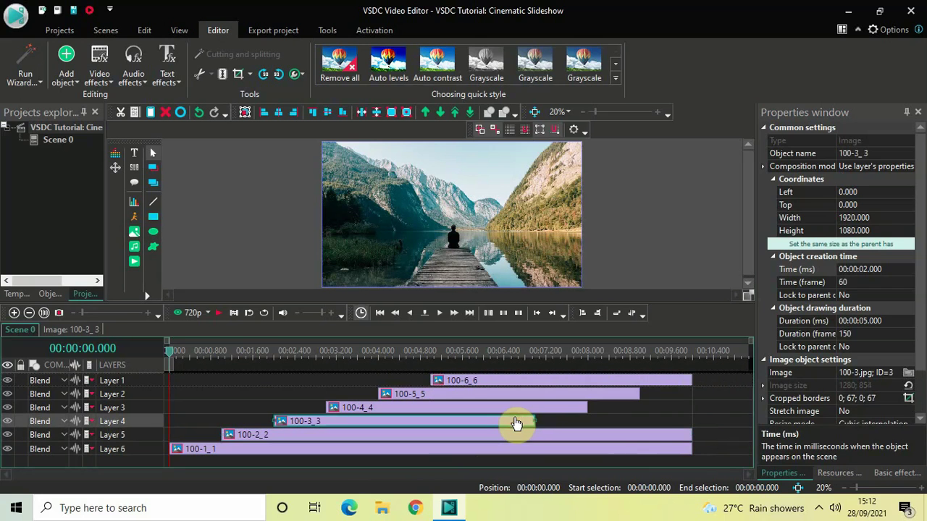
left_click(534, 421)
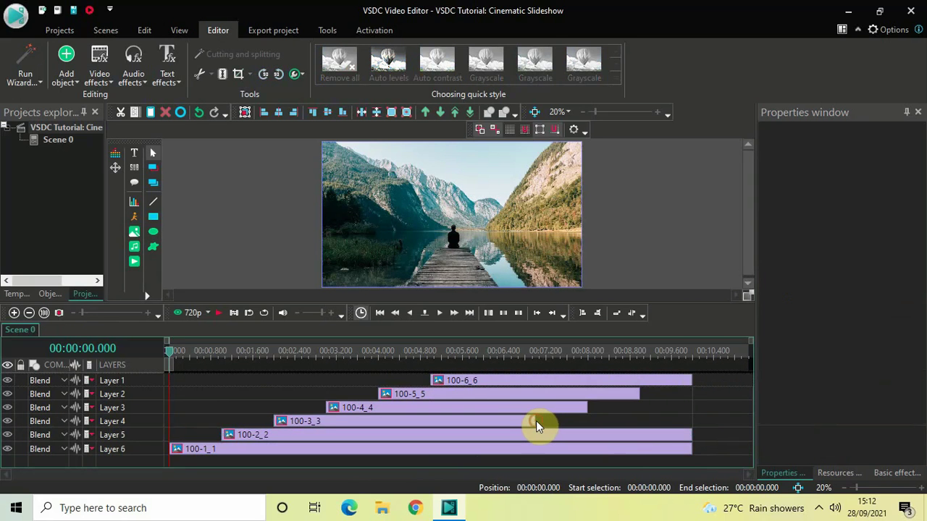
left_click(534, 420)
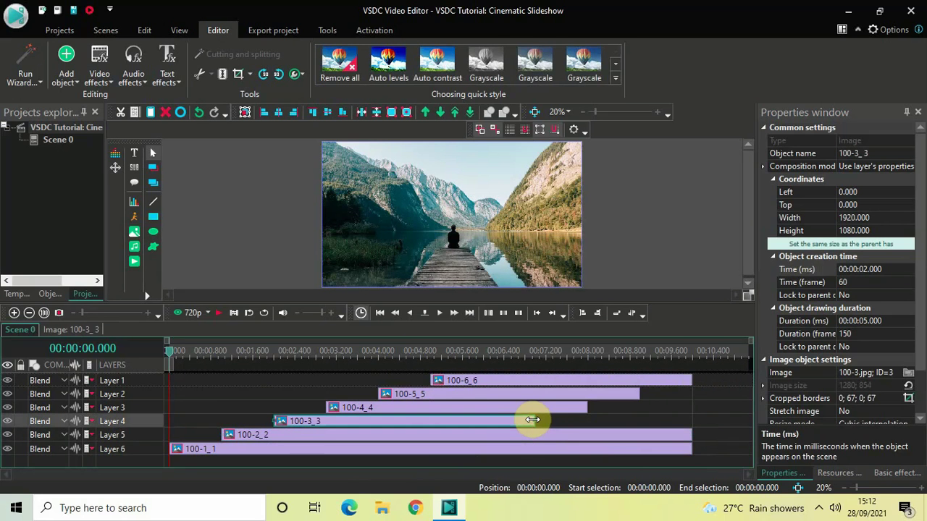
left_click_drag(541, 420, 678, 423)
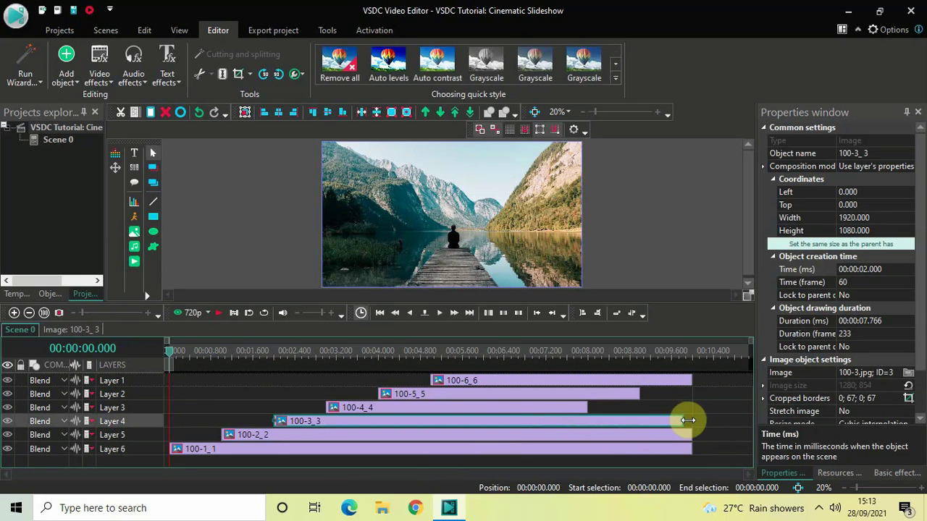
left_click_drag(689, 421, 691, 420)
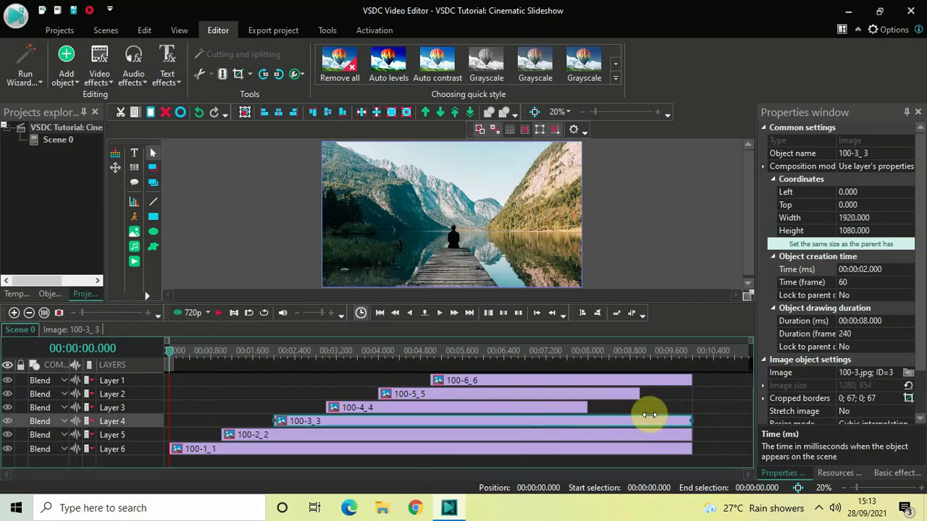
Extend image 100-4 to a duration of 7 seconds so it ends level with image 100-6
left_click(568, 410)
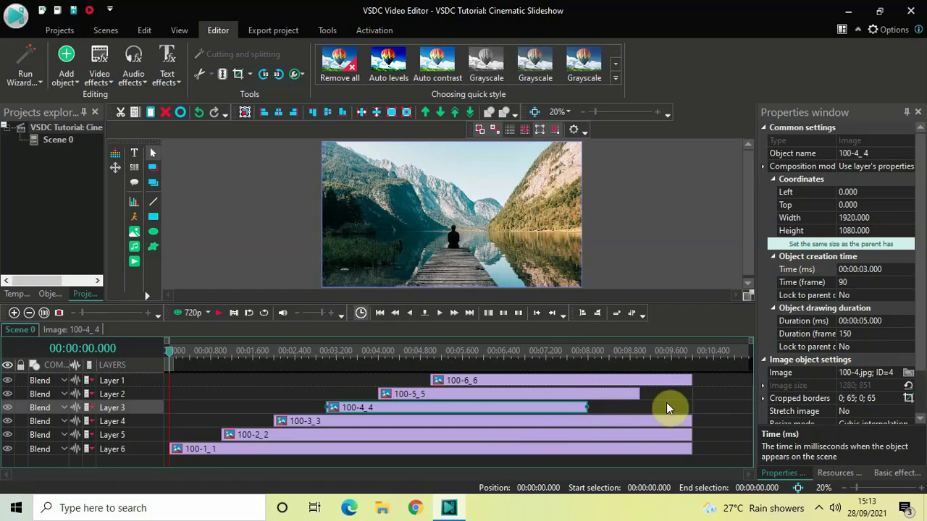
left_click(593, 406)
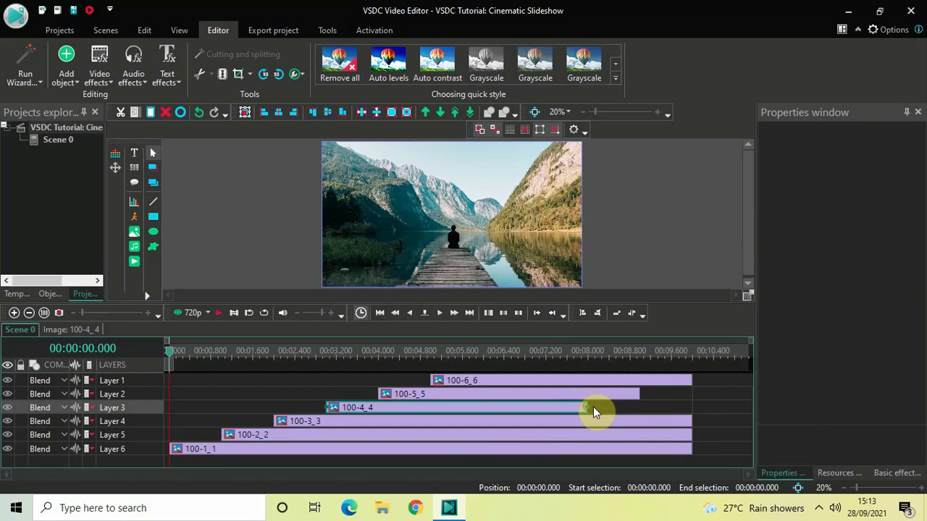
left_click(585, 411)
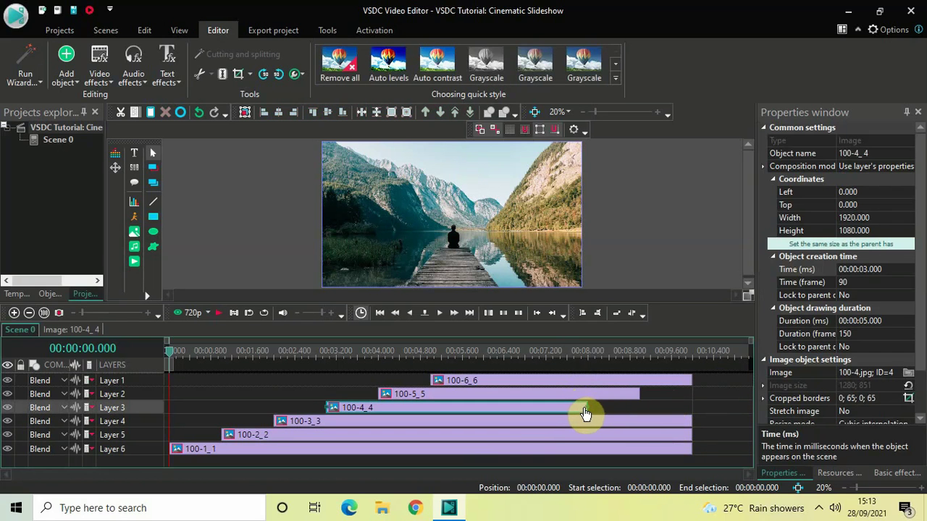
left_click_drag(585, 410, 691, 408)
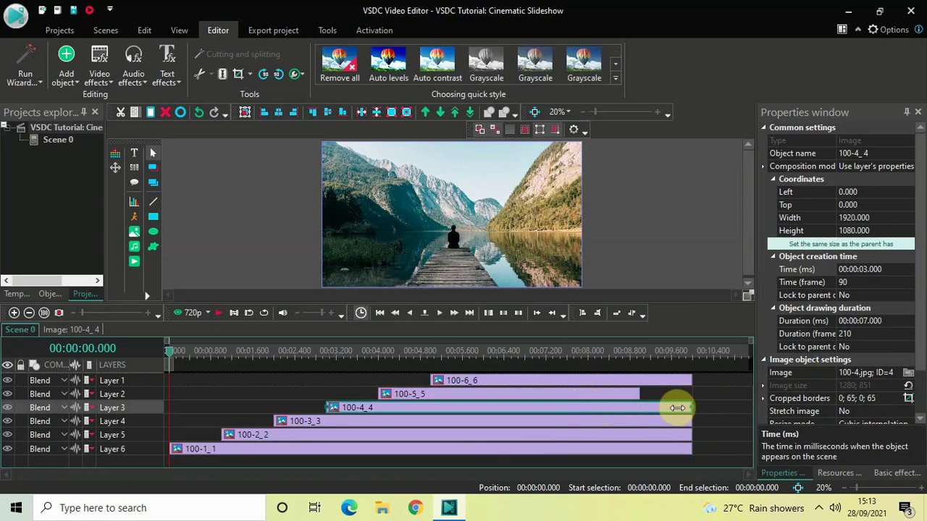
Extend image 100-5 to end level with the other images and deselect it
left_click(621, 398)
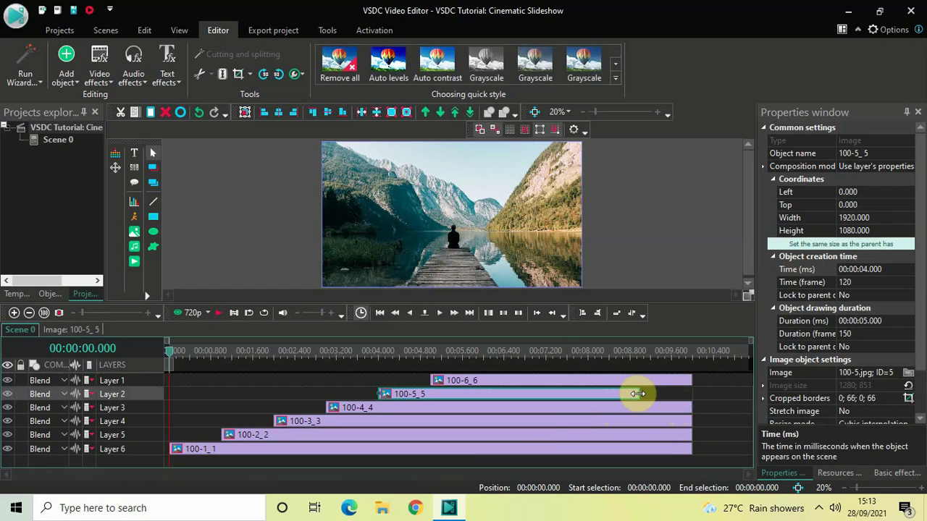
left_click_drag(637, 394, 713, 404)
left_click(714, 404)
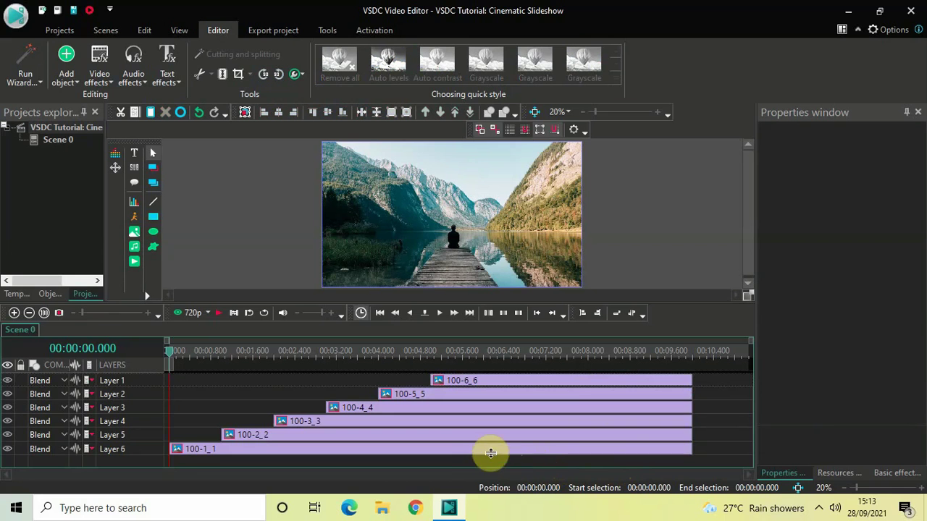
Open image 100-1's own timeline and add a Zoom transform effect spanning the whole parent duration
mouse_move(486, 455)
double_click(486, 450)
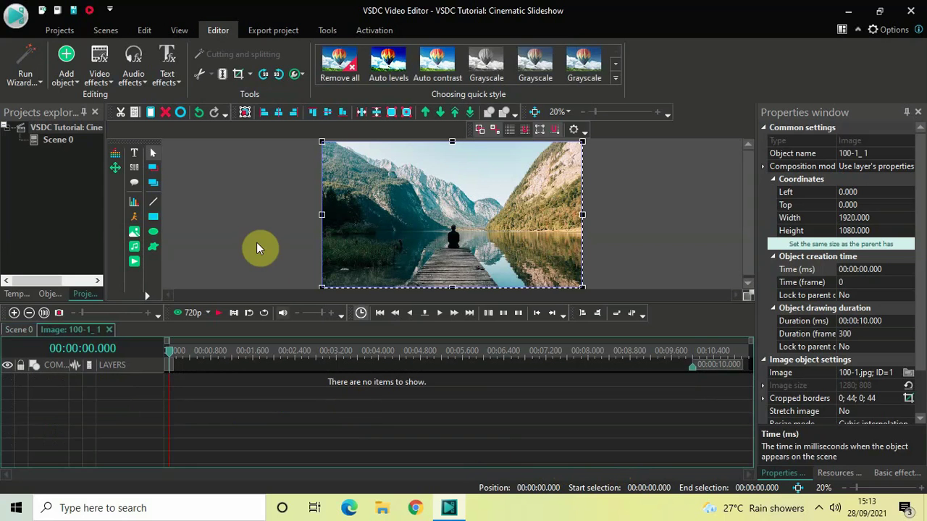
left_click(99, 69)
mouse_move(137, 145)
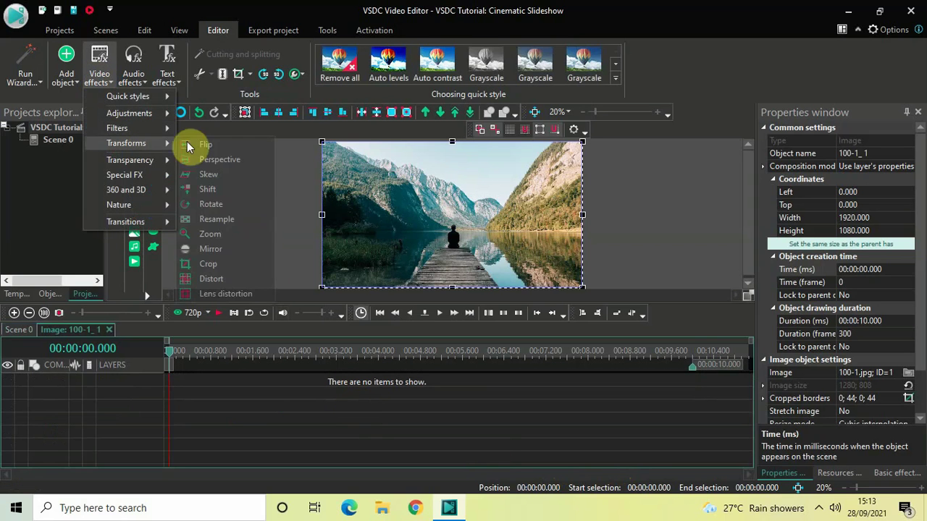
left_click(220, 238)
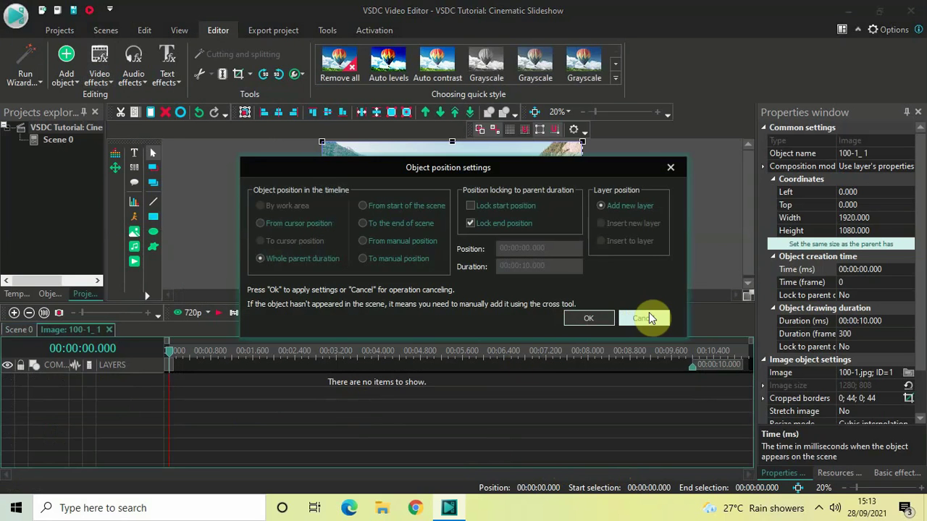
left_click(594, 320)
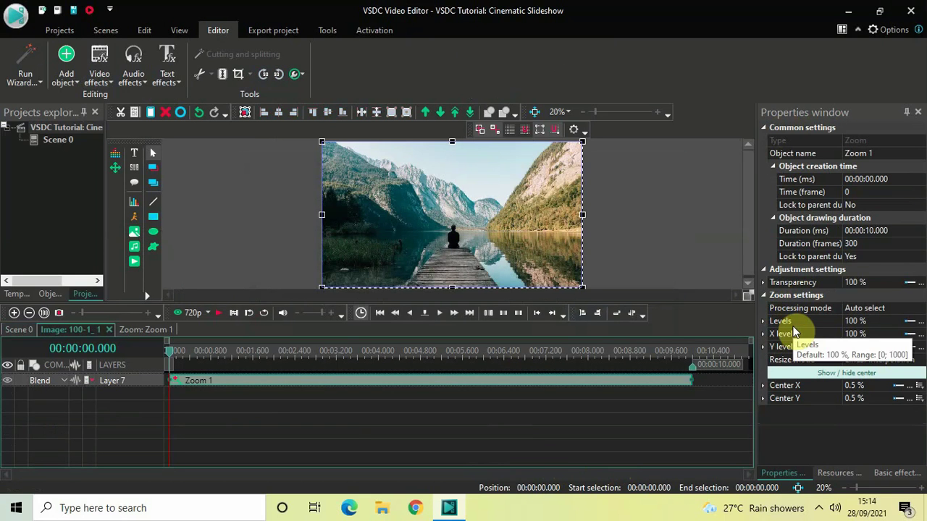
Set the Zoom effect's levels to 70% and deselect the effect
left_click(876, 321)
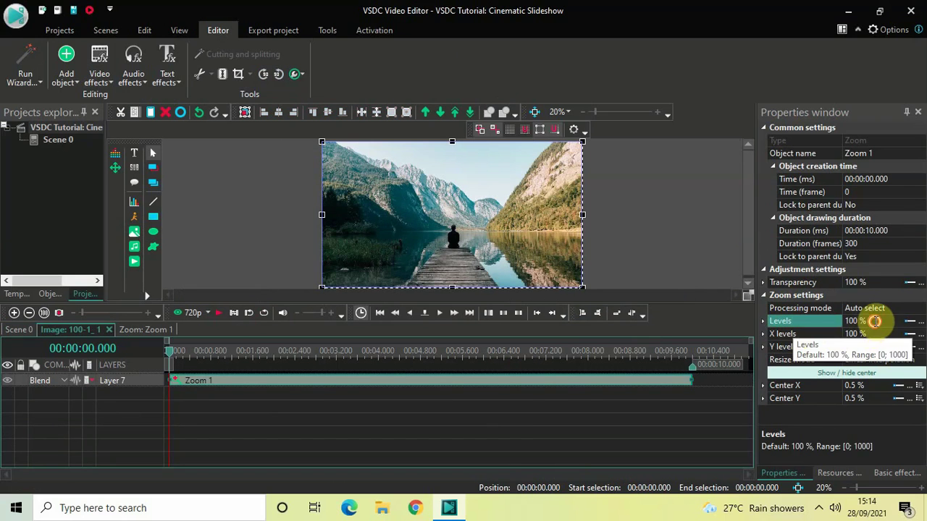
key("BackSpace")
key("BackSpace")
key("BackSpace")
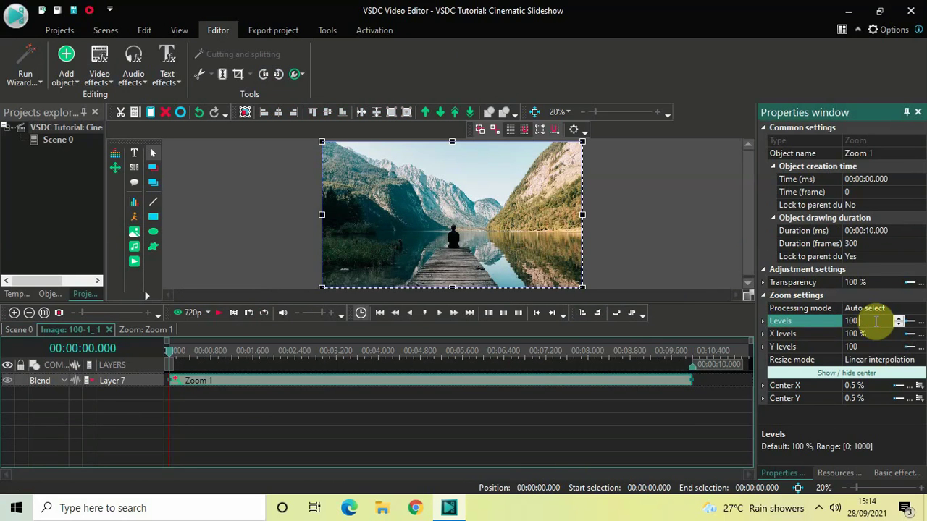
key("BackSpace")
key("BackSpace")
type("70")
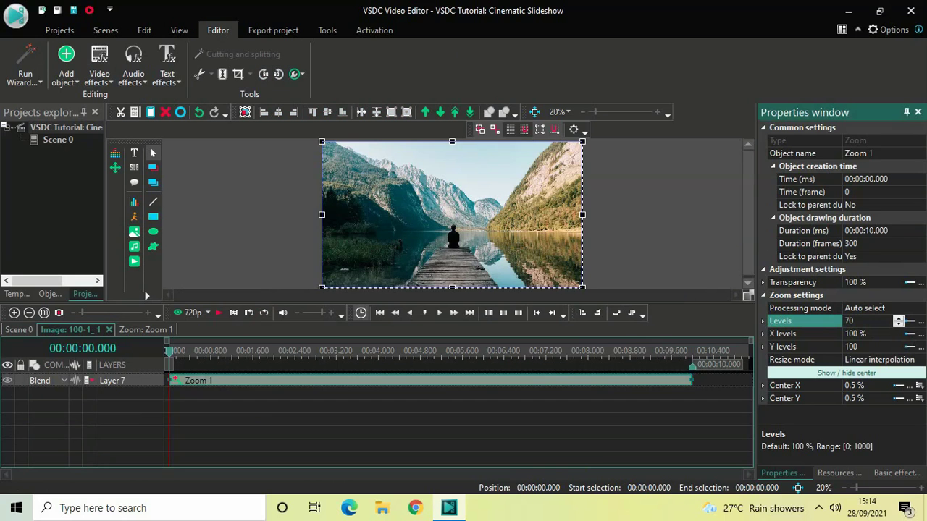
key("Return")
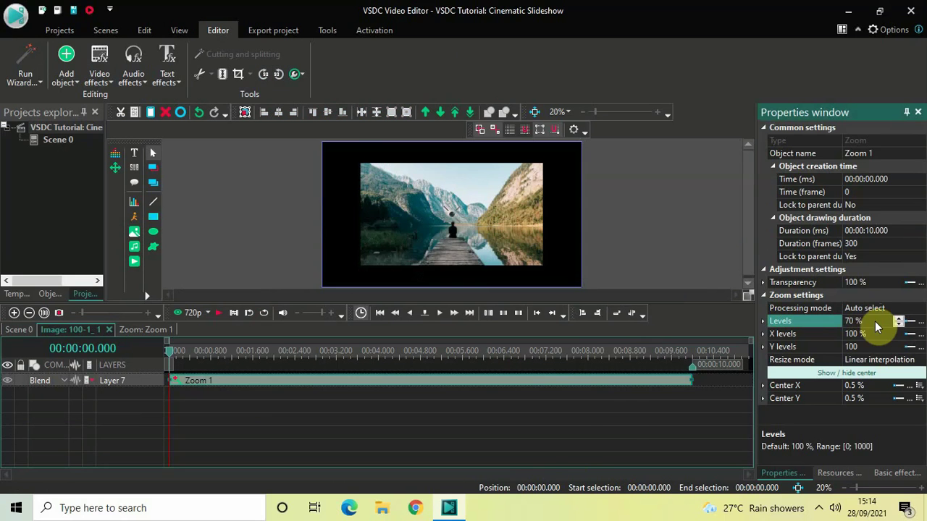
left_click(562, 429)
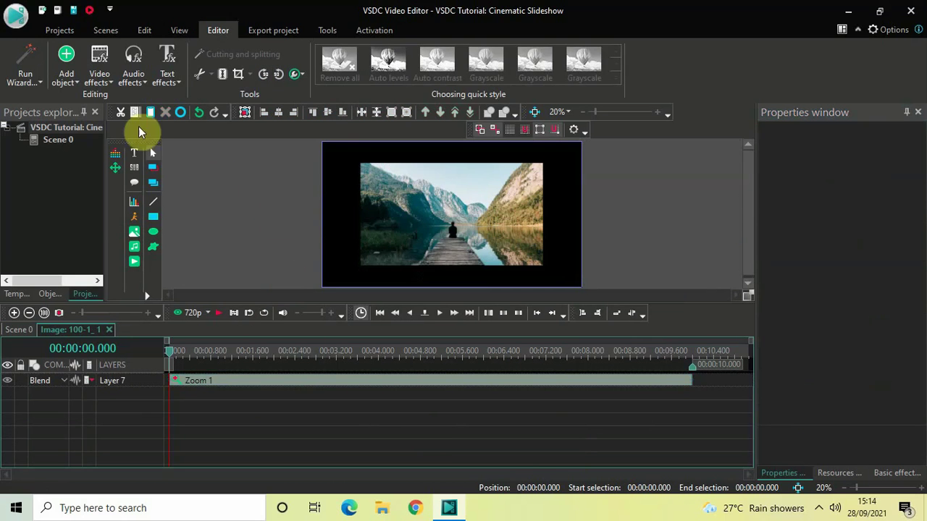
Add a Borders transparency effect to image 100-1 on a new layer for the whole parent duration
left_click(99, 76)
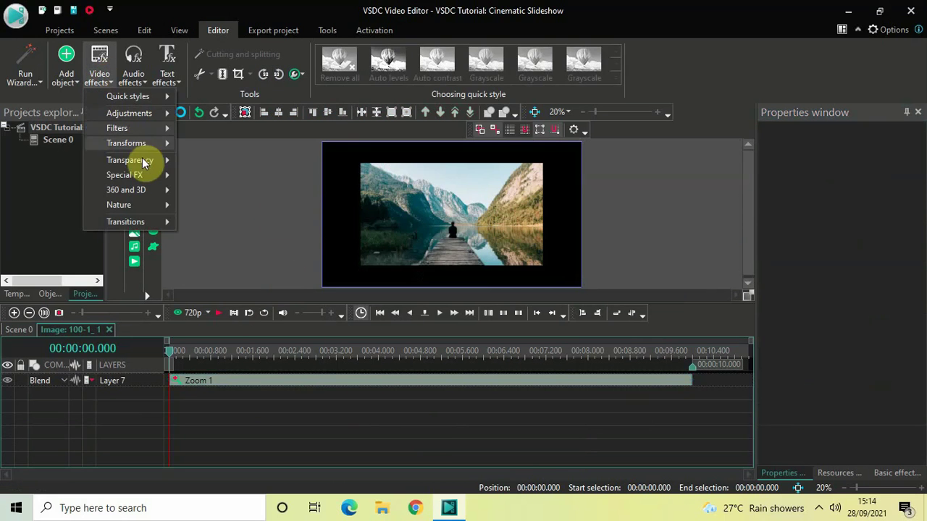
mouse_move(171, 160)
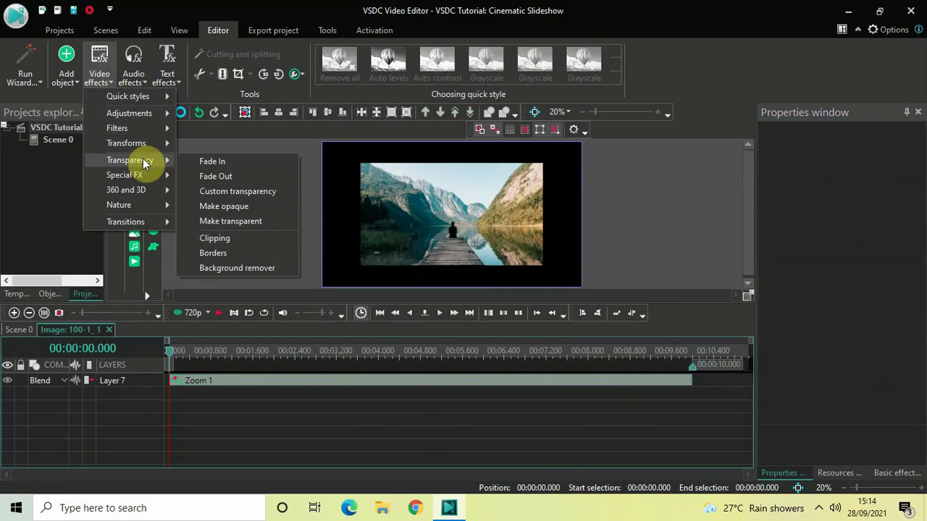
left_click(238, 252)
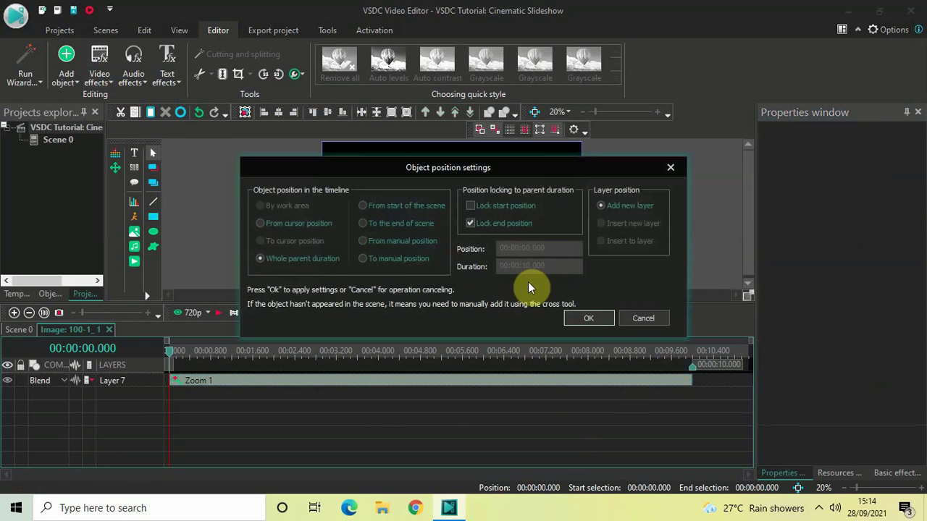
left_click(588, 317)
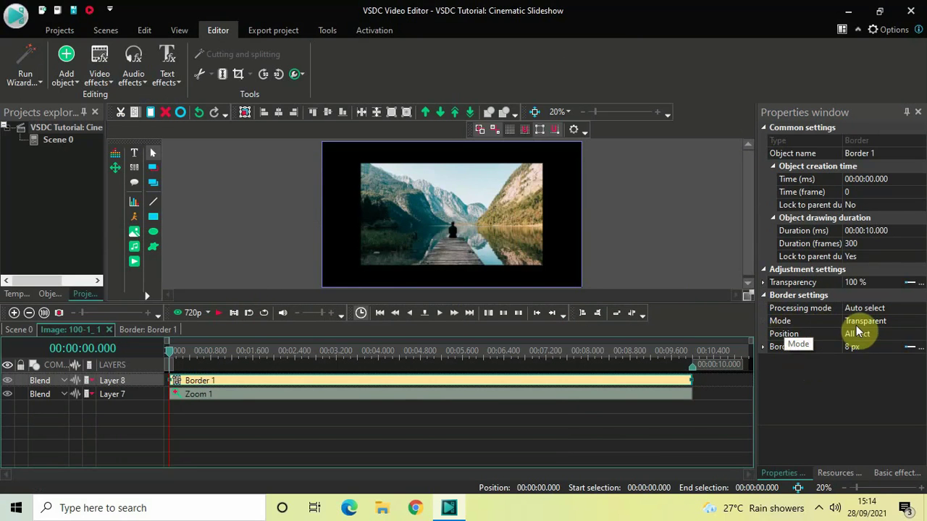
Set the border's mode to Solid and its color to white (#FFFFFF)
left_click(920, 323)
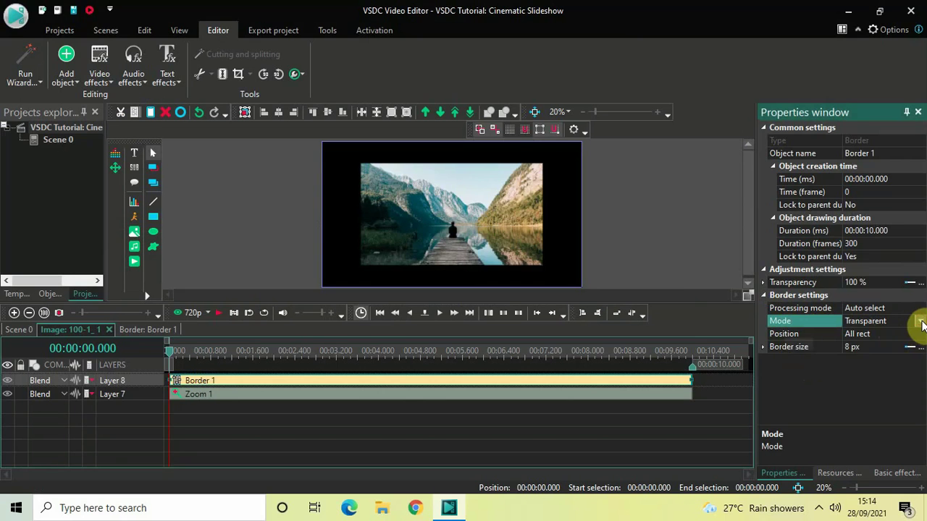
left_click(920, 322)
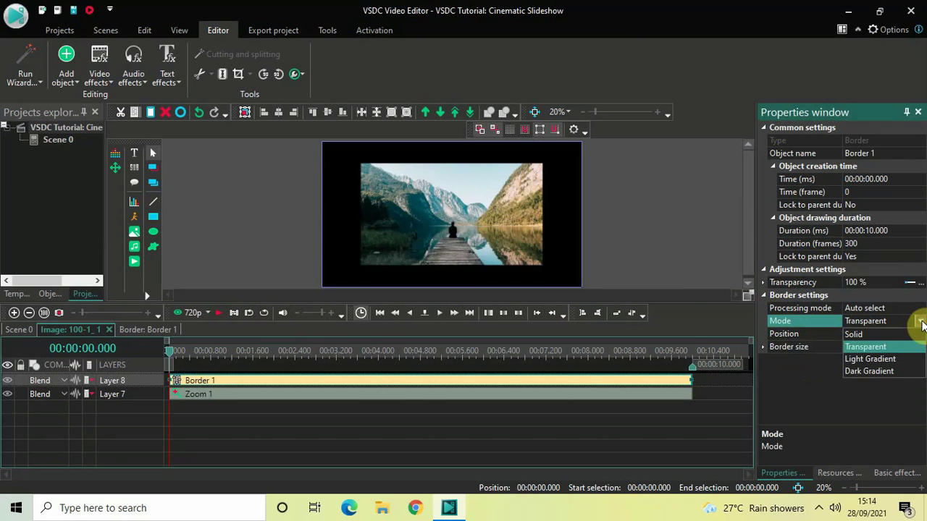
left_click(877, 336)
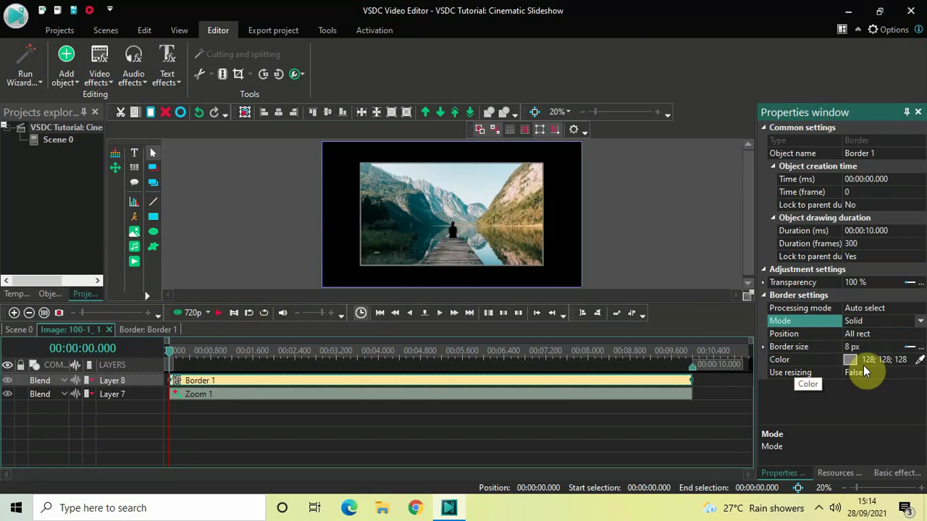
left_click(910, 362)
left_click(910, 360)
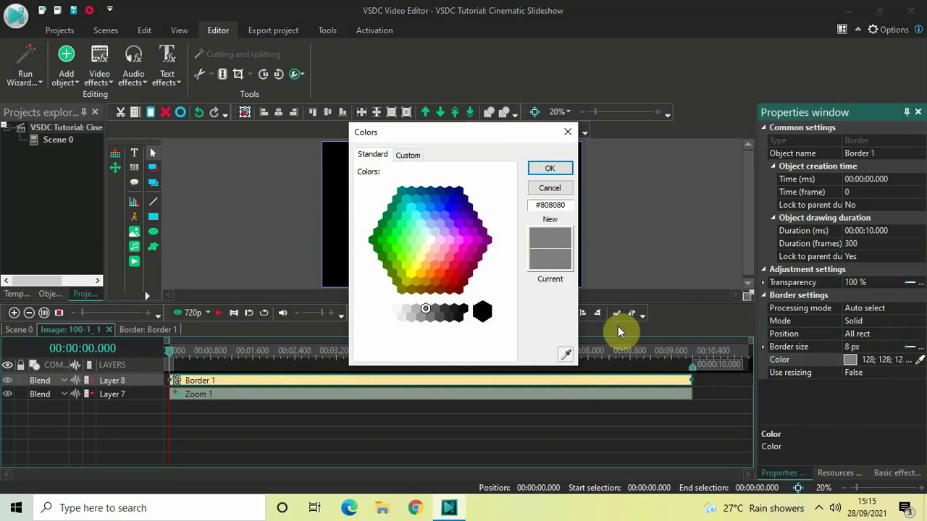
left_click(378, 311)
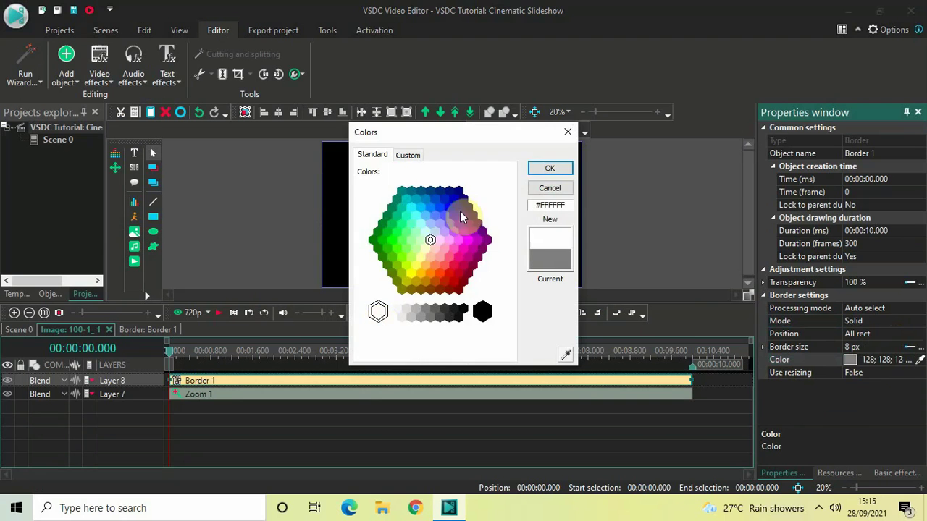
left_click(548, 168)
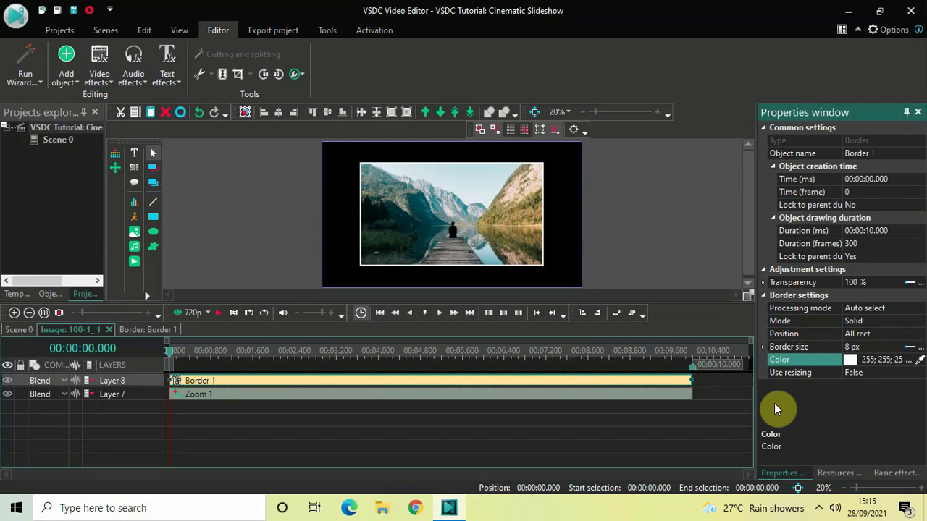
Set the border size to 20 px and deselect the Border effect
left_click(878, 347)
key("BackSpace")
key("BackSpace")
key("BackSpace")
key("BackSpace")
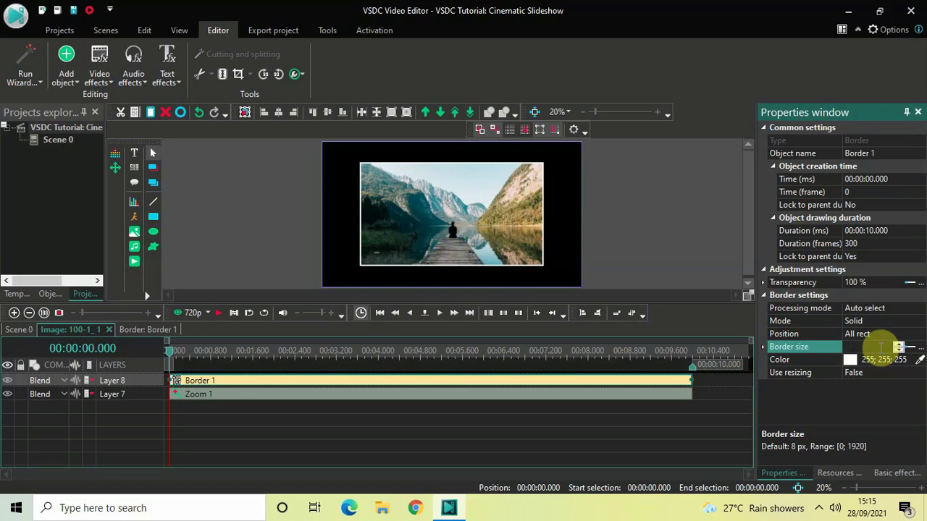
type("20")
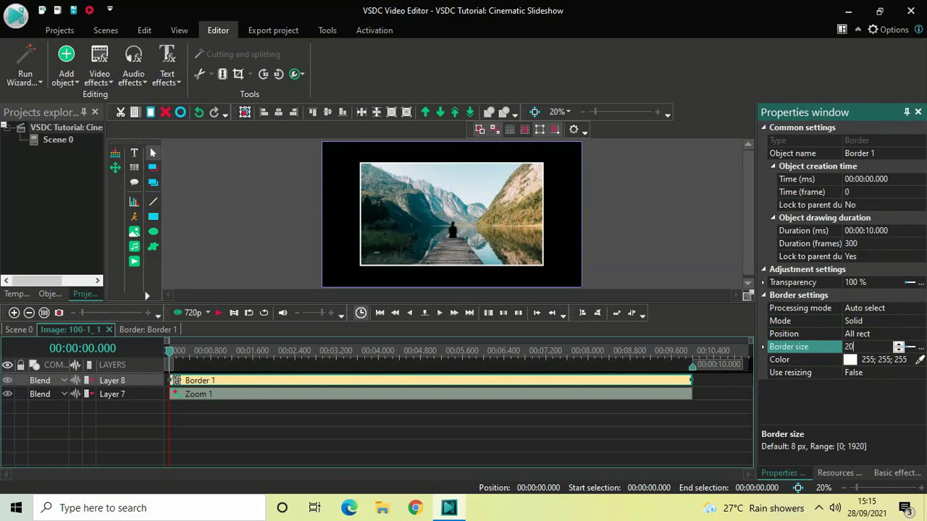
key("Return")
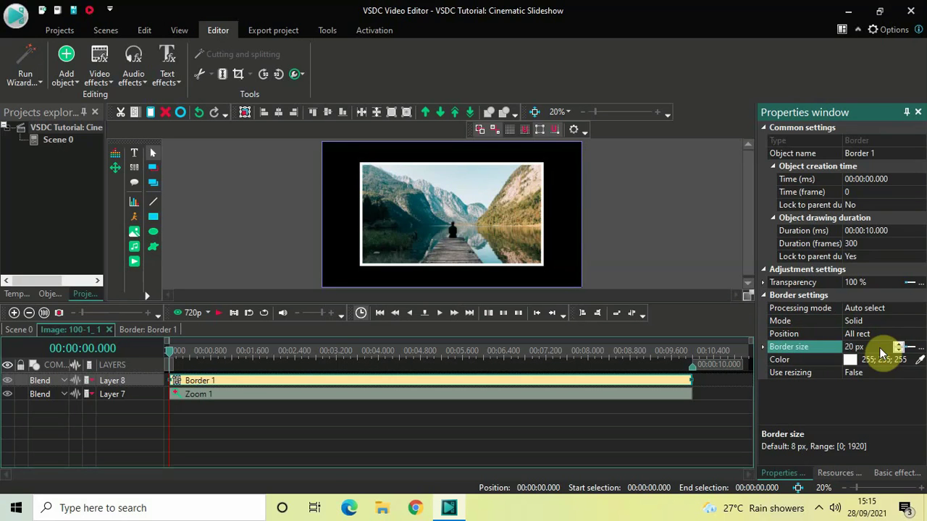
left_click(832, 430)
left_click(650, 443)
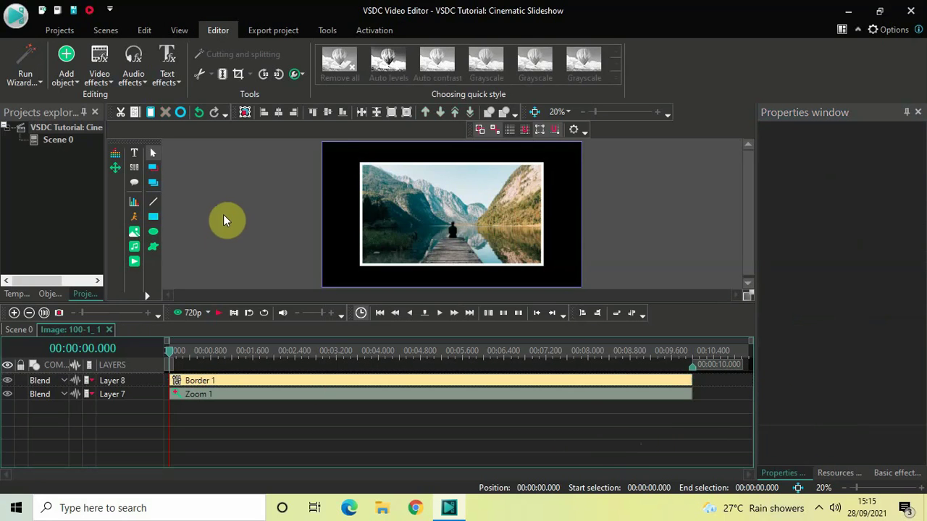
Add a Rotate transform effect to image 100-1 on a new layer for the whole parent duration
left_click(98, 79)
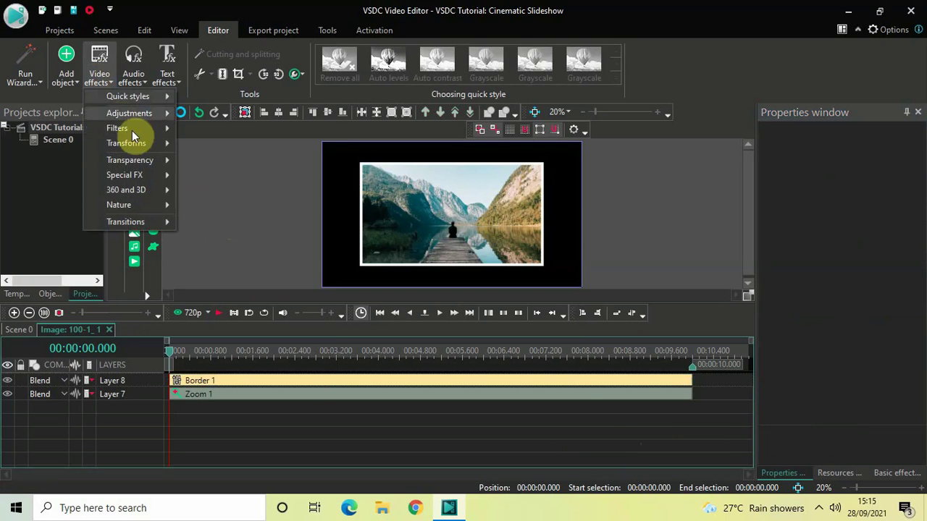
mouse_move(163, 143)
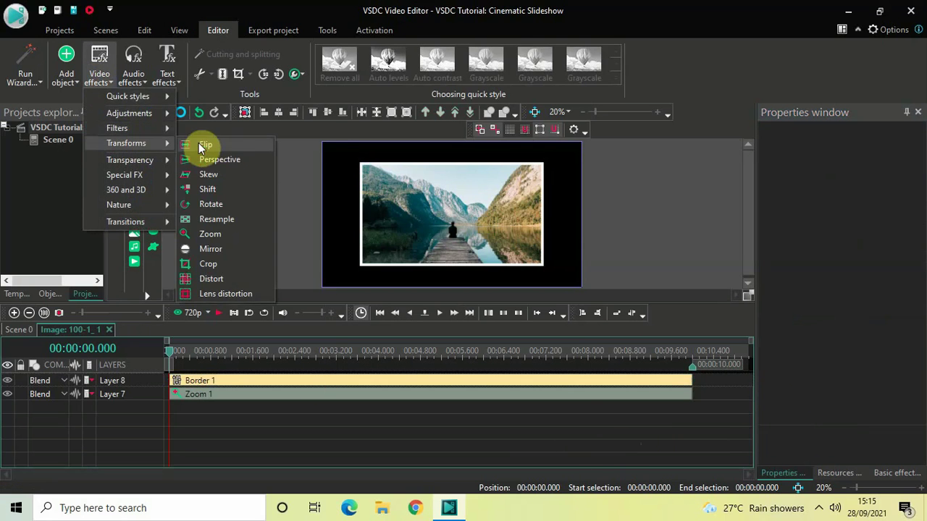
left_click(224, 206)
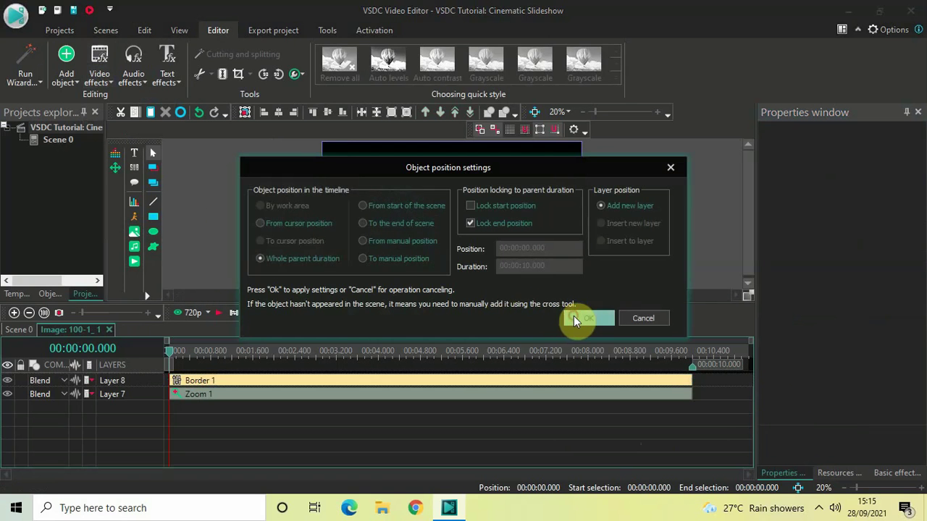
left_click(573, 318)
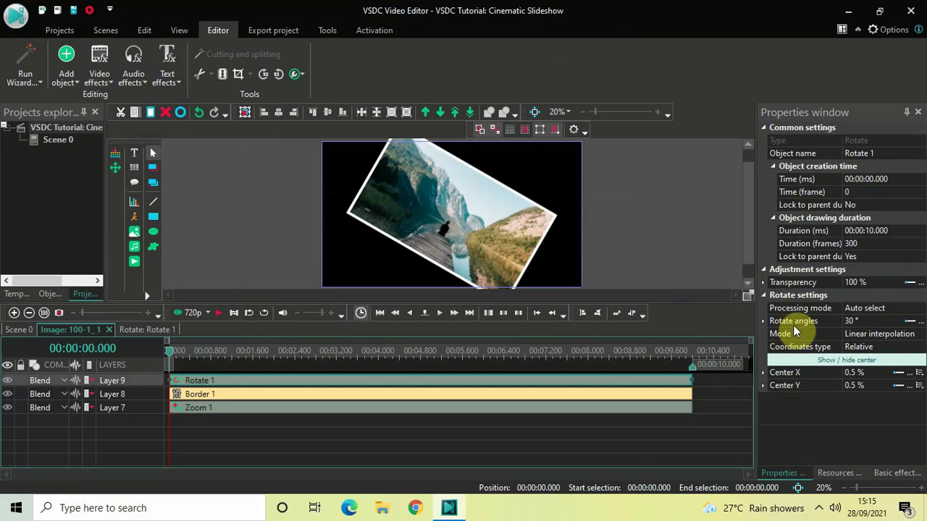
Set the Rotate effect's angle to 5° and deselect the effect
left_click(868, 322)
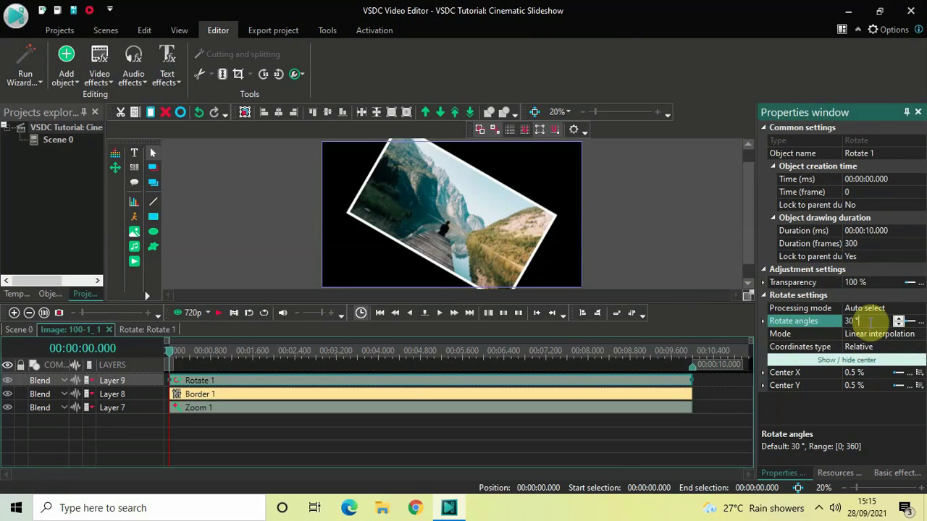
left_click(869, 323)
key("BackSpace")
key("BackSpace")
type("5")
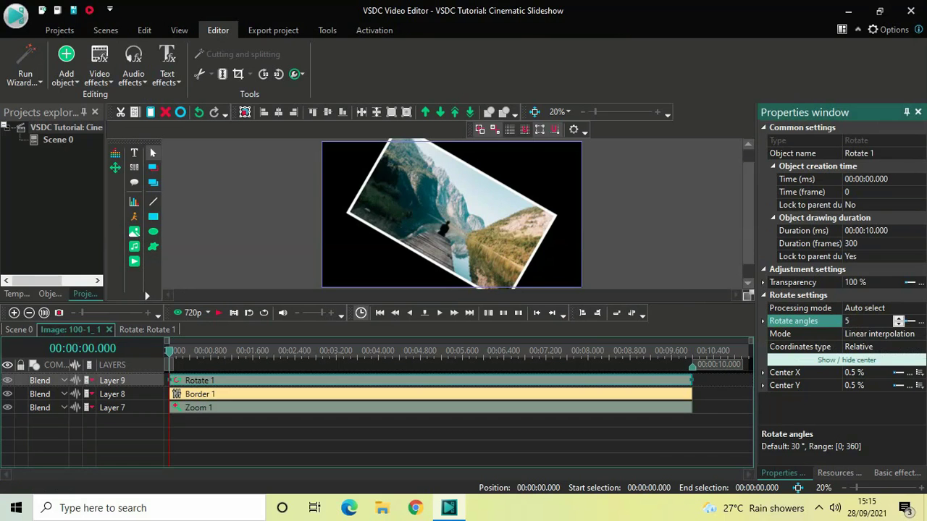
key("Return")
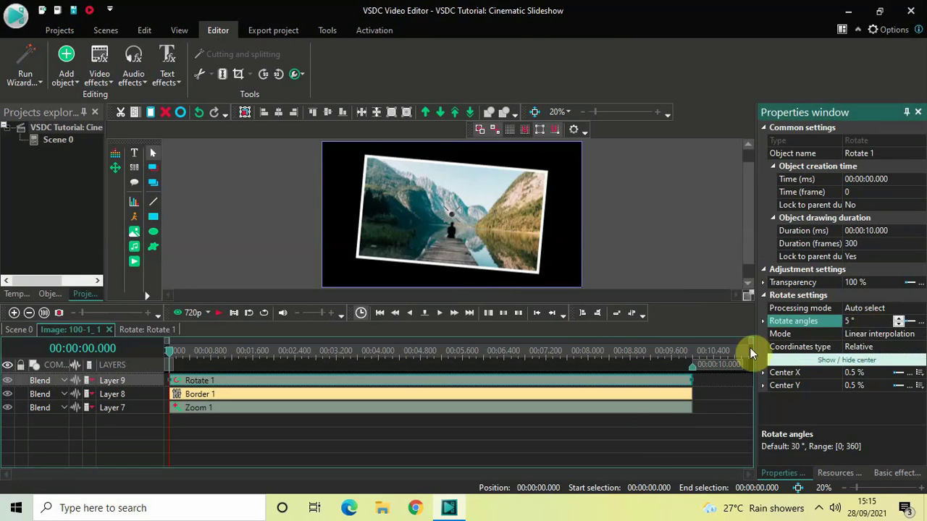
left_click(645, 444)
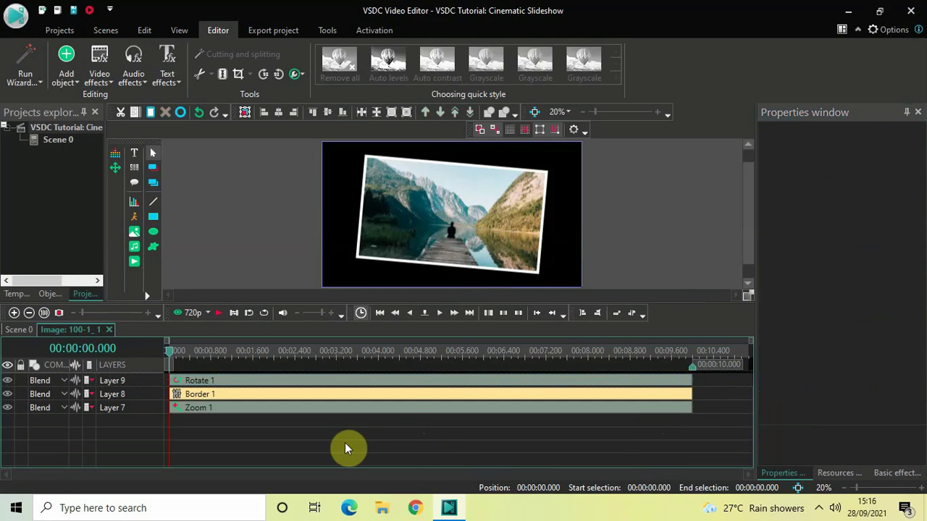
Select image 100-1's Rotate, Border and Zoom effects together, clear the selection and return to the Scene 0 timeline
left_click_drag(373, 422, 500, 346)
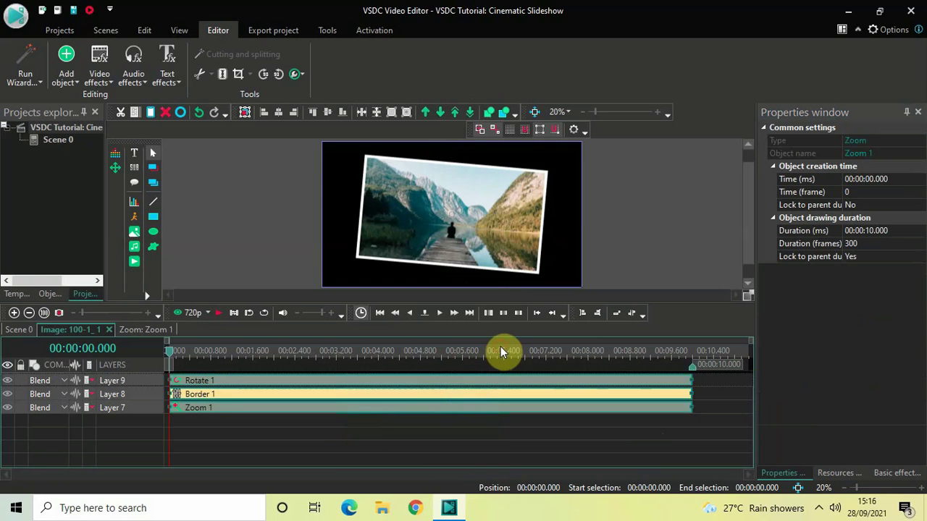
left_click(326, 442)
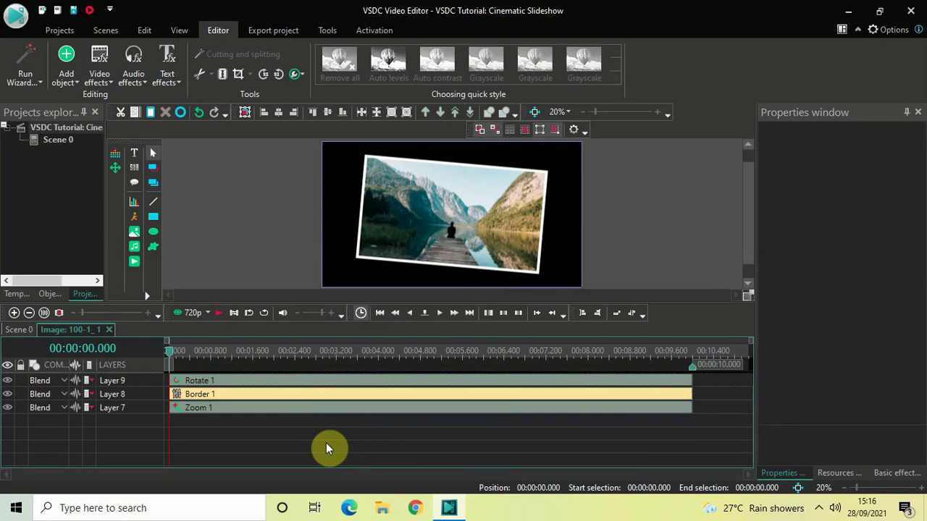
left_click(20, 331)
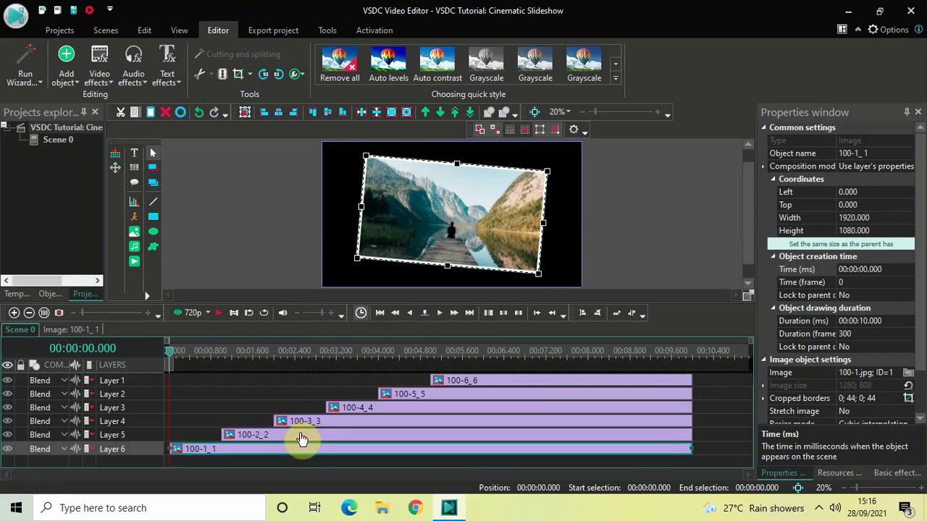
mouse_move(302, 439)
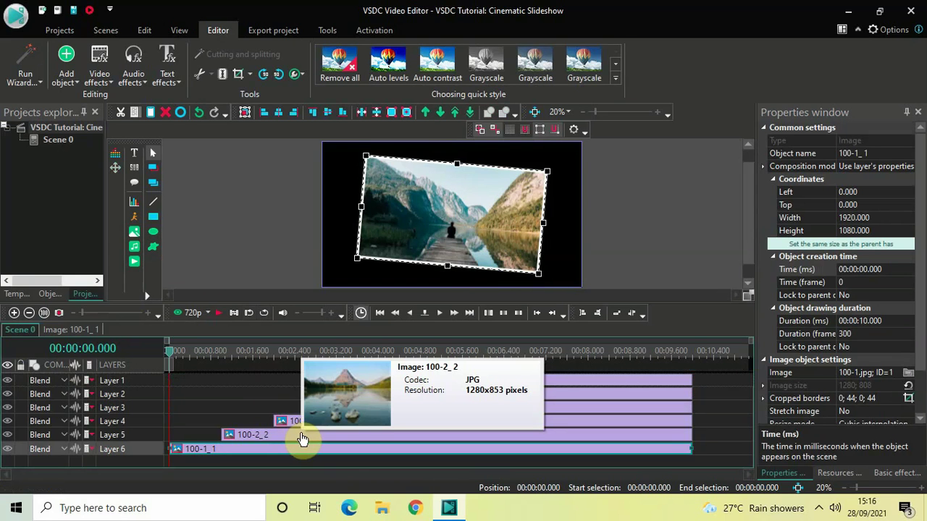
Paste the copied Rotate, Border and Zoom effects into image 100-2 and shorten its Zoom effect to 9 seconds
double_click(302, 439)
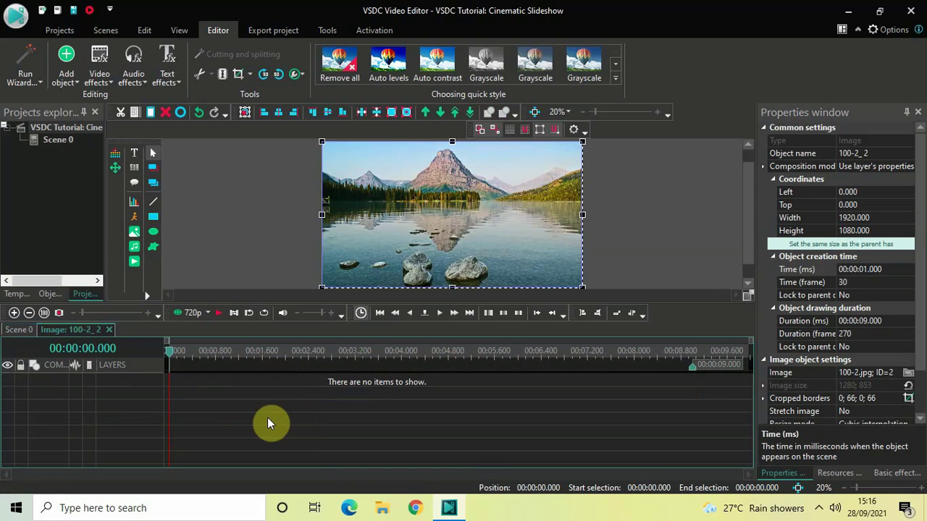
key("ctrl+v")
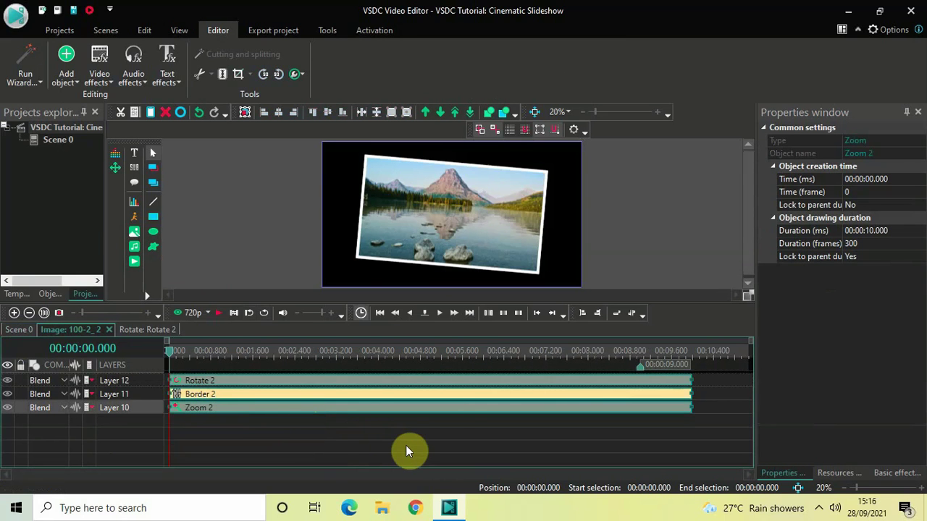
left_click(438, 411)
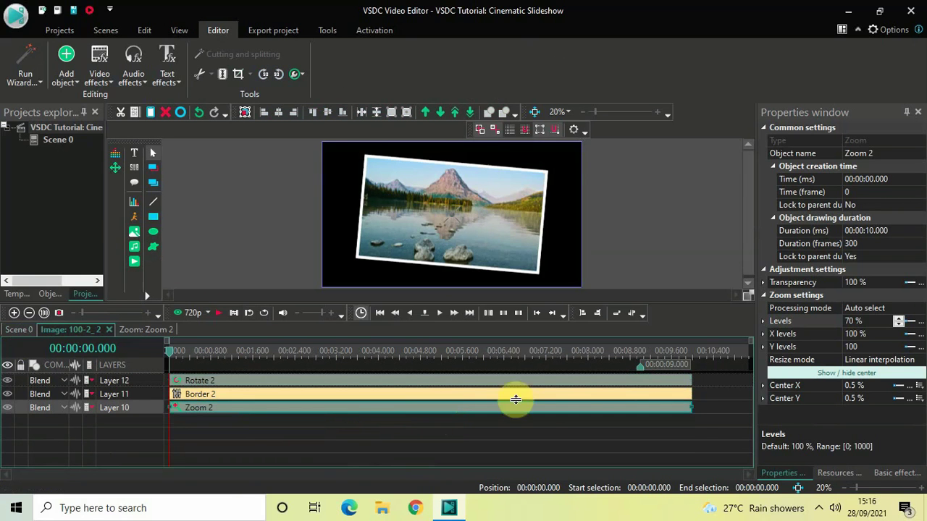
left_click_drag(690, 409, 635, 411)
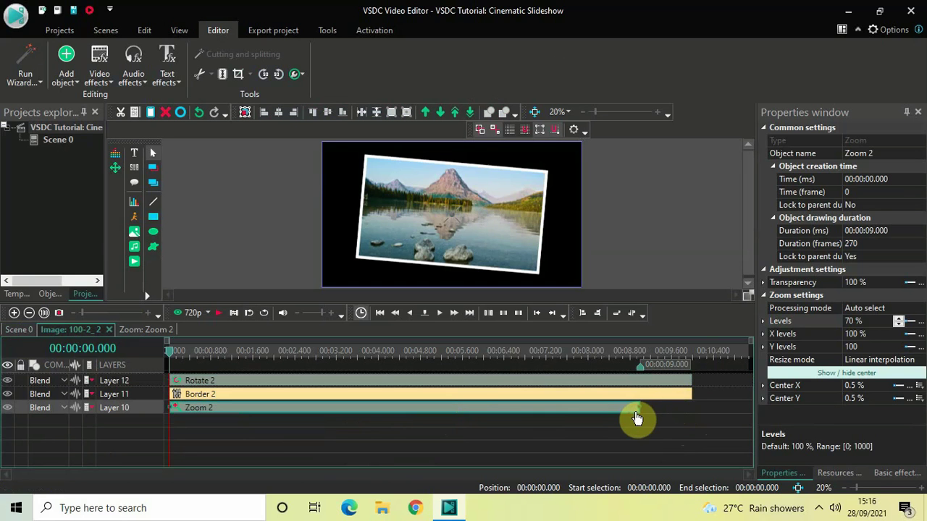
Shorten image 100-2's Border and Rotate effects to 9 seconds each and clear the selection
left_click(675, 398)
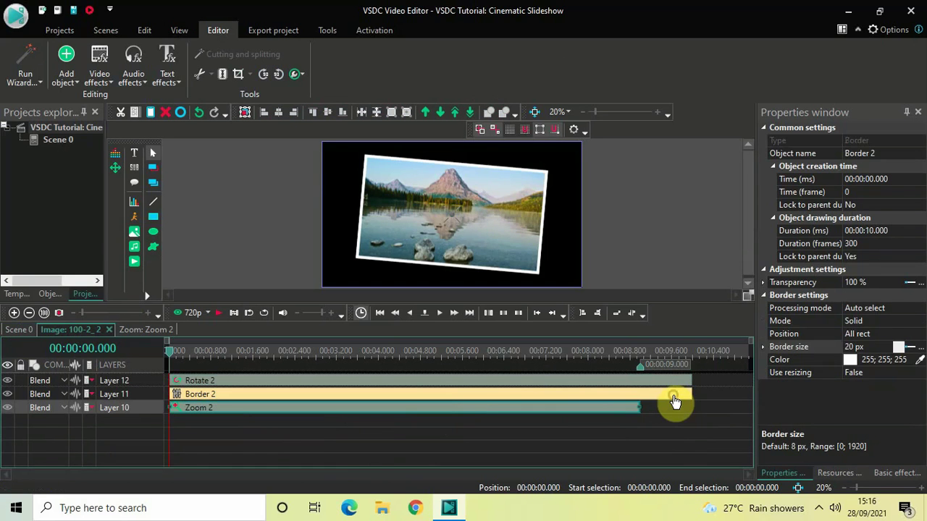
left_click(679, 399)
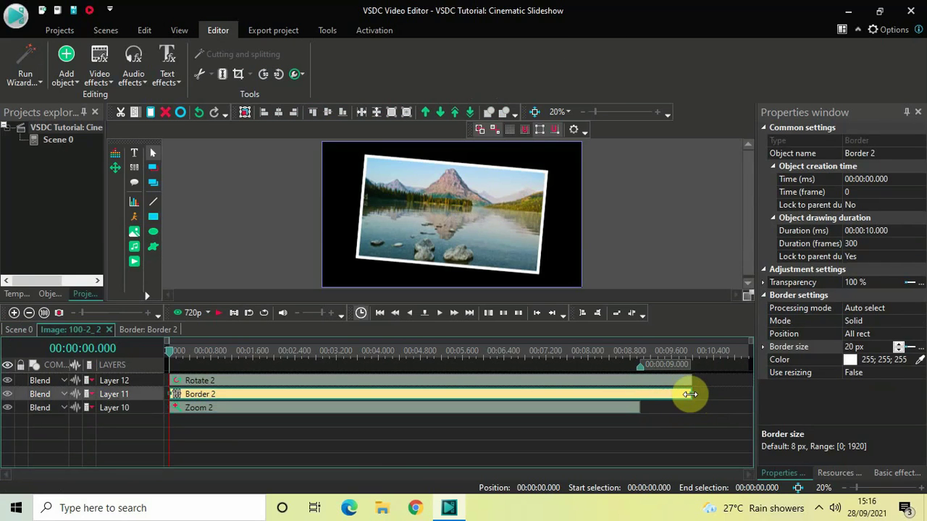
left_click_drag(683, 395, 645, 393)
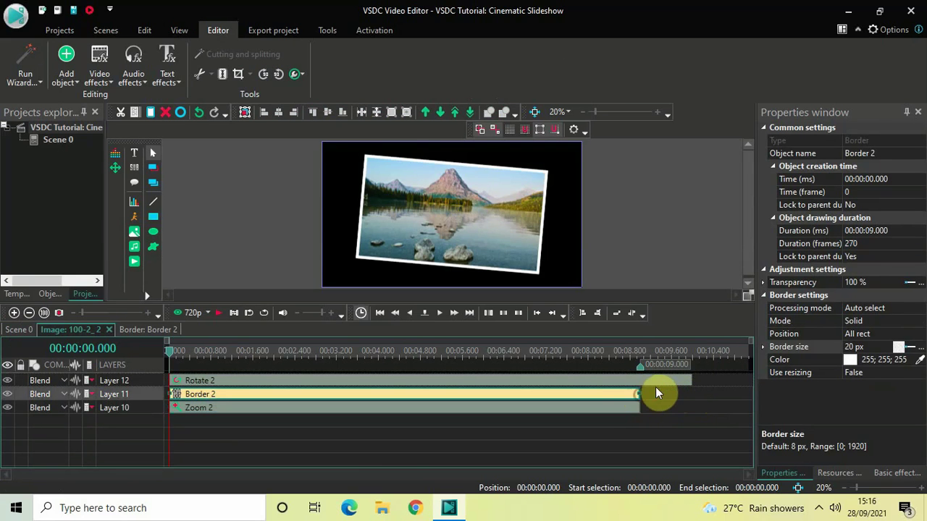
left_click(665, 382)
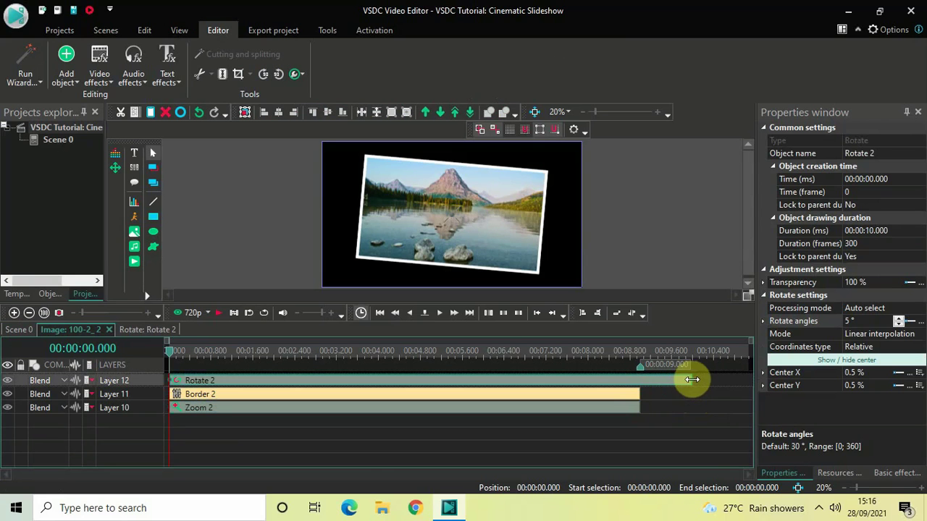
left_click_drag(689, 380, 642, 376)
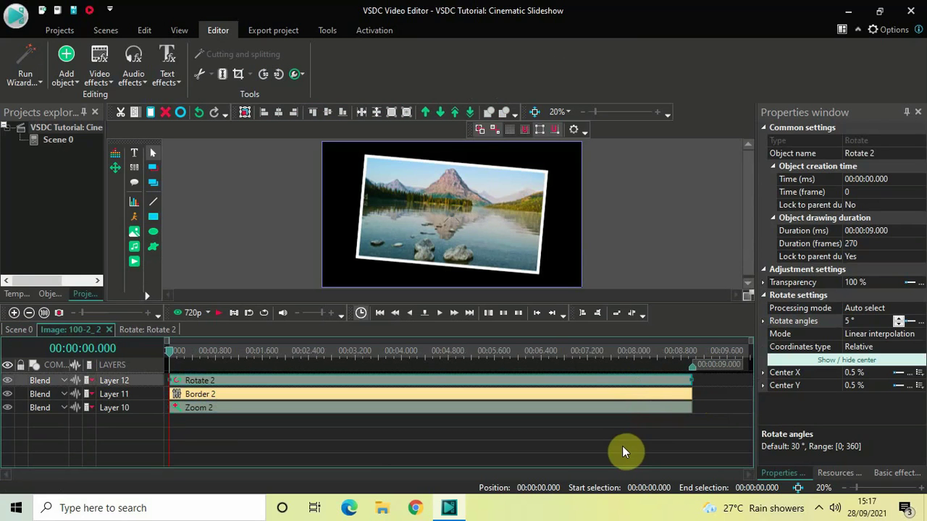
left_click(588, 440)
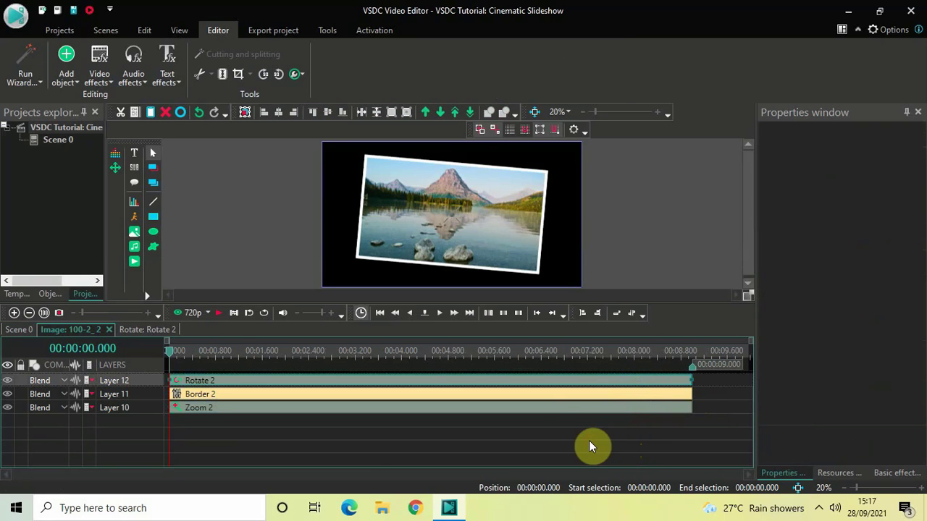
Set the angle of image 100-2's Rotate effect to 355°
left_click(527, 385)
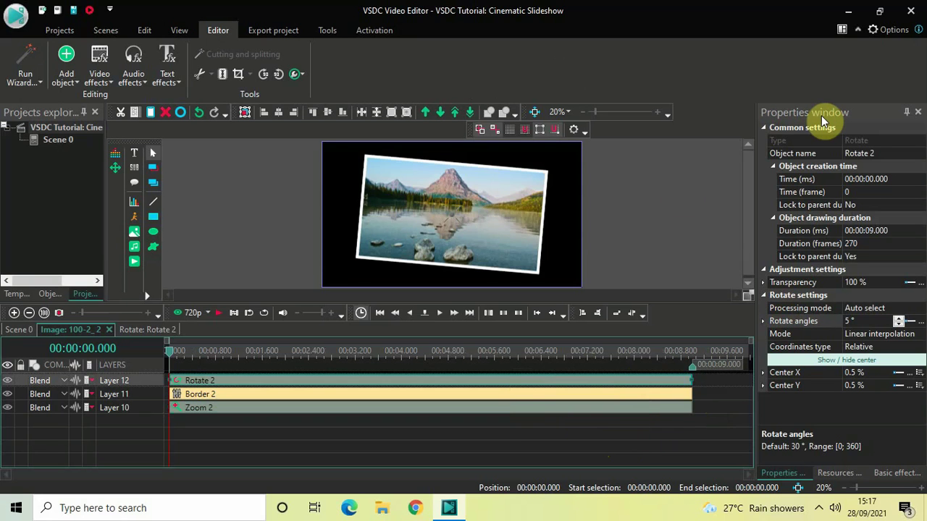
left_click(511, 382)
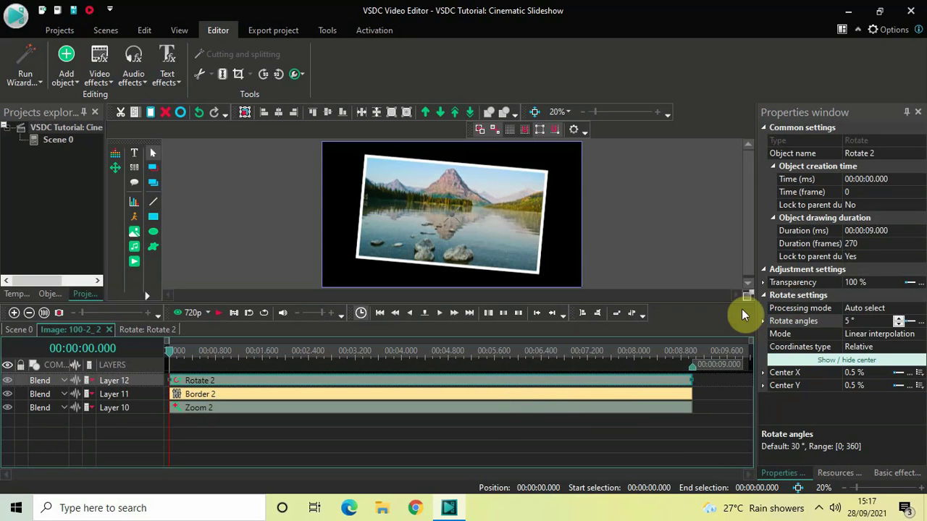
left_click(863, 321)
key("BackSpace")
key("BackSpace")
key("BackSpace")
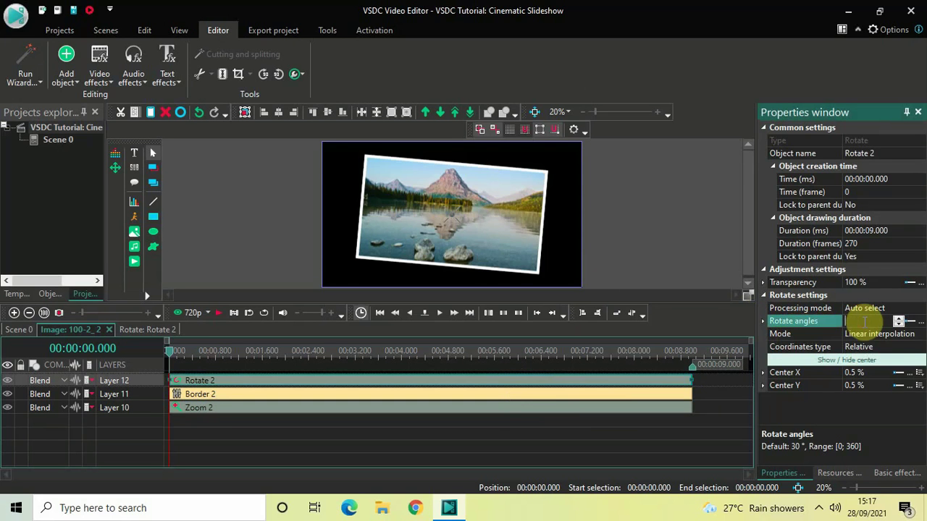
type("355")
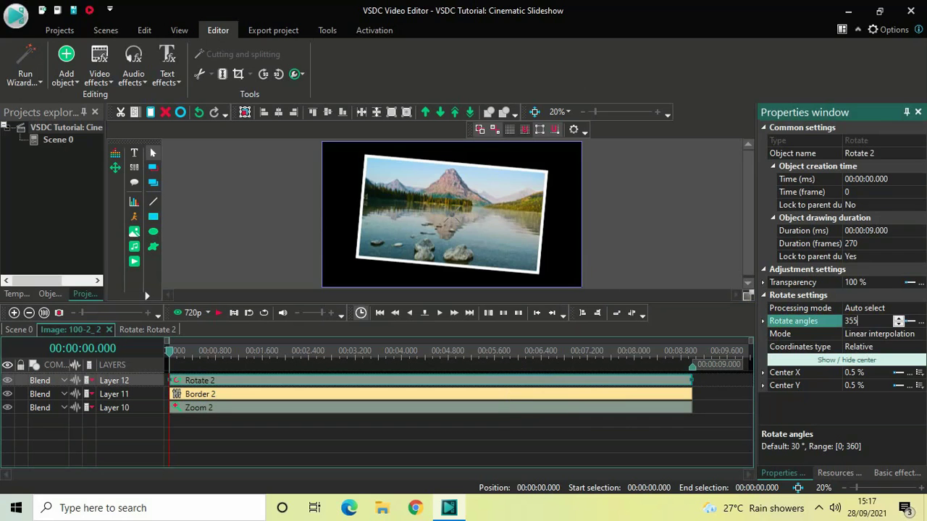
key("Return")
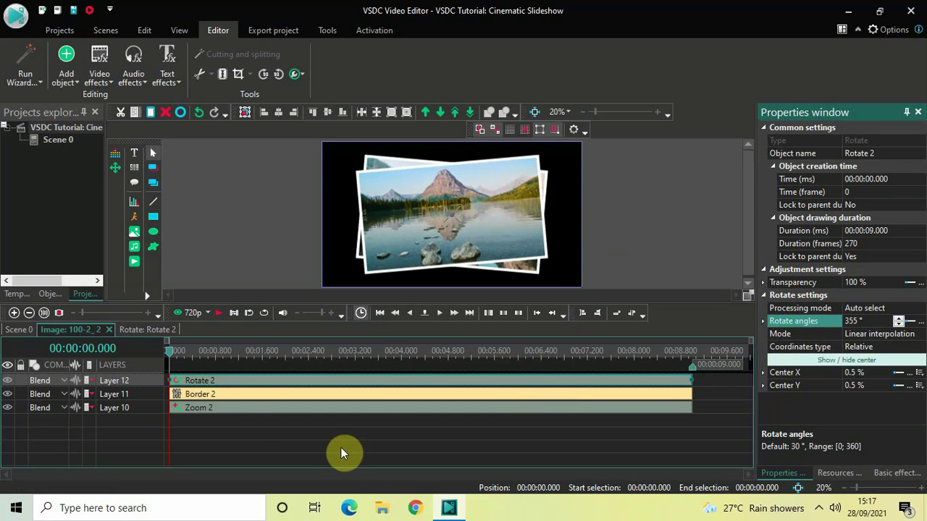
Paste the copied Rotate, Border and Zoom effects into image 100-3 and shorten all three together to 8 seconds
left_click(22, 330)
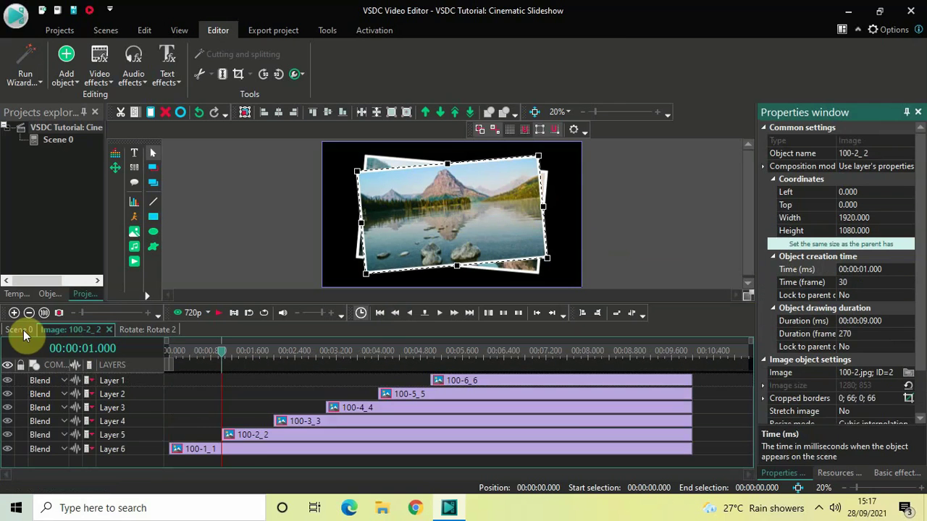
double_click(372, 423)
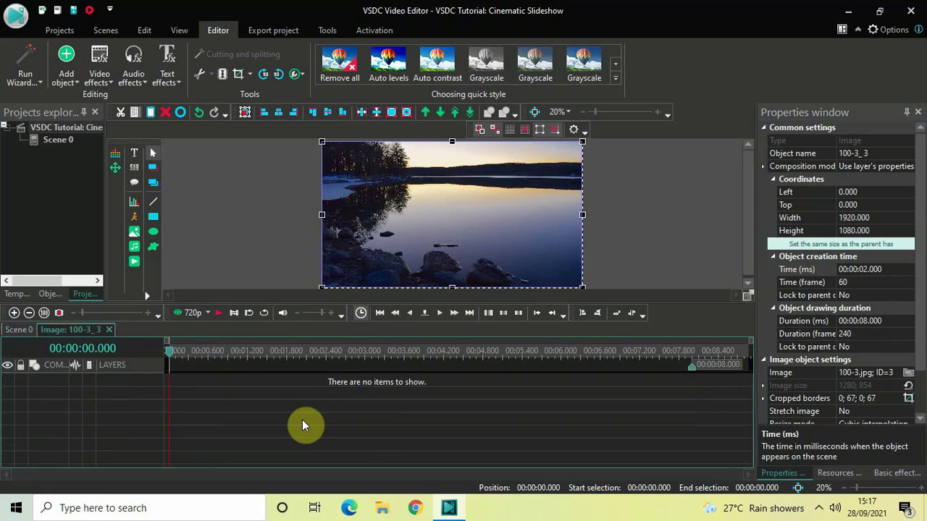
key("ctrl+v")
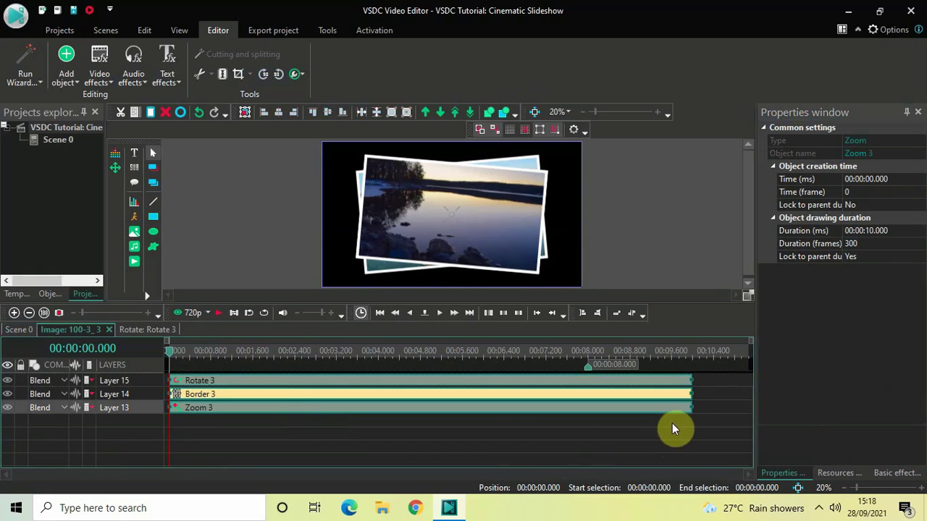
left_click_drag(690, 407, 585, 413)
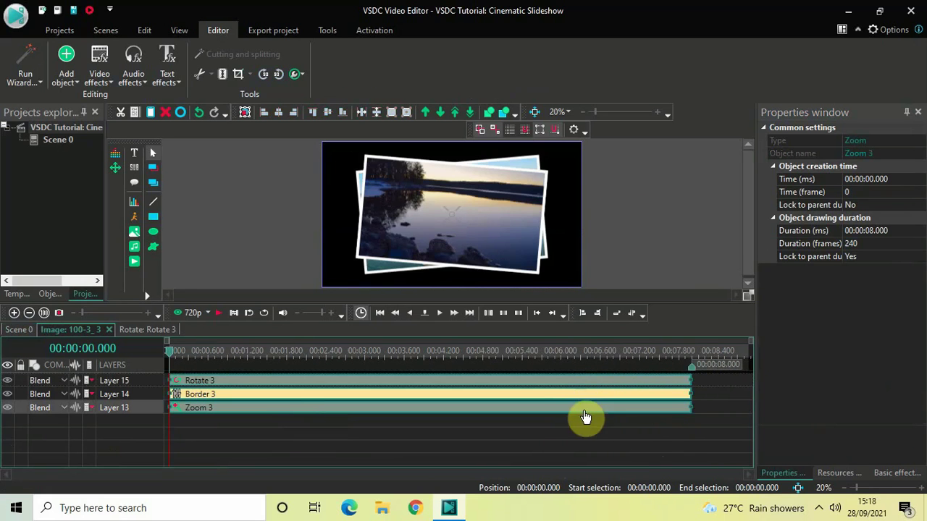
left_click(612, 438)
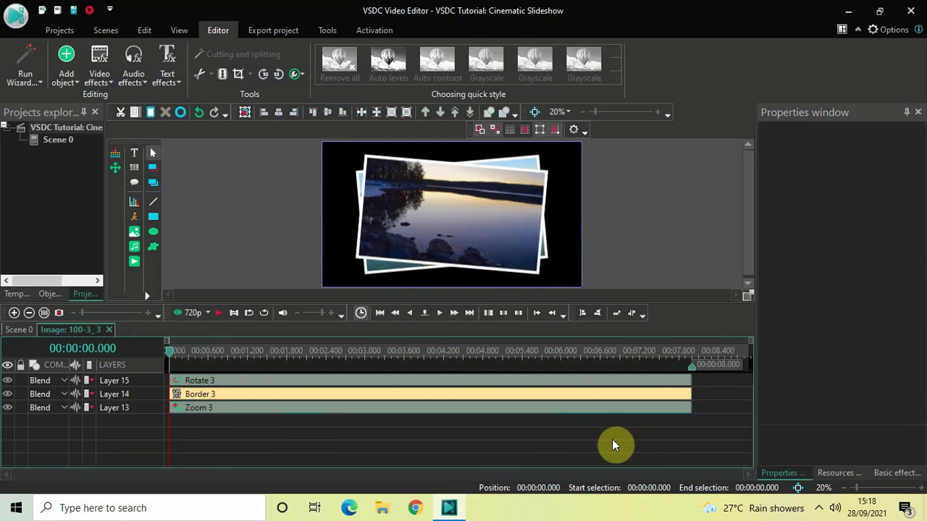
Try an angle of 6° for image 100-3's Rotate effect
left_click(556, 381)
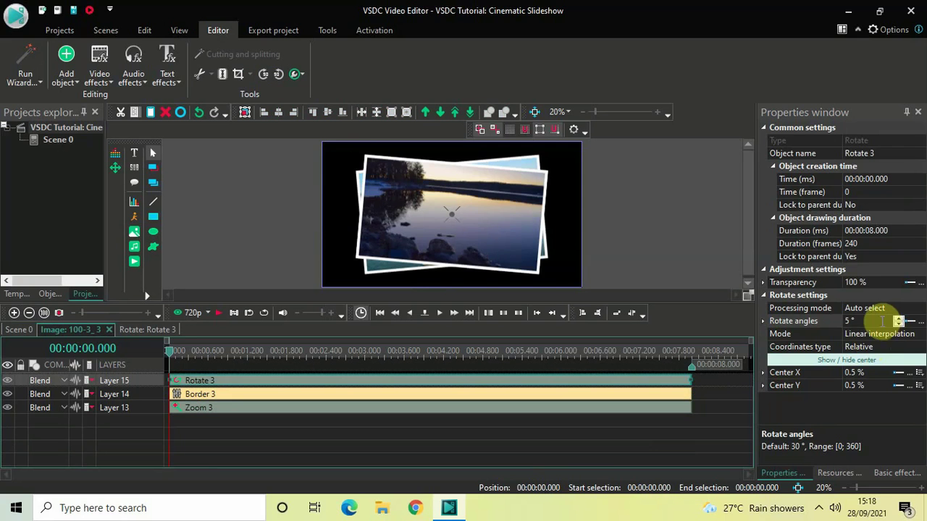
left_click(820, 297)
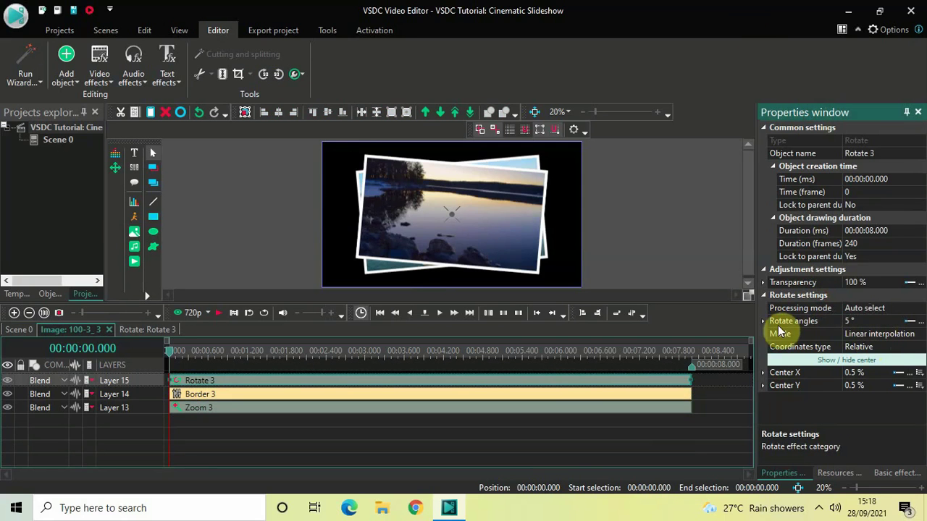
left_click(875, 324)
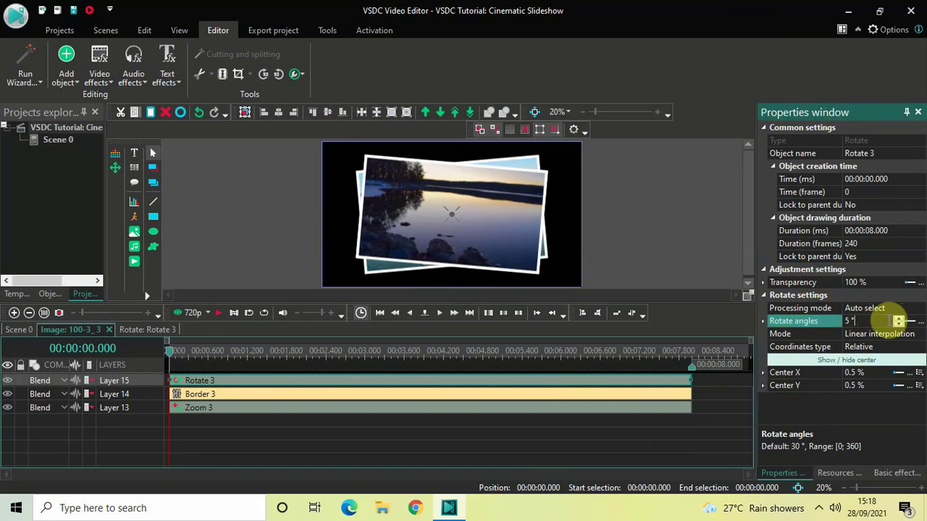
double_click(889, 320)
key("BackSpace")
type("6")
left_click(890, 325)
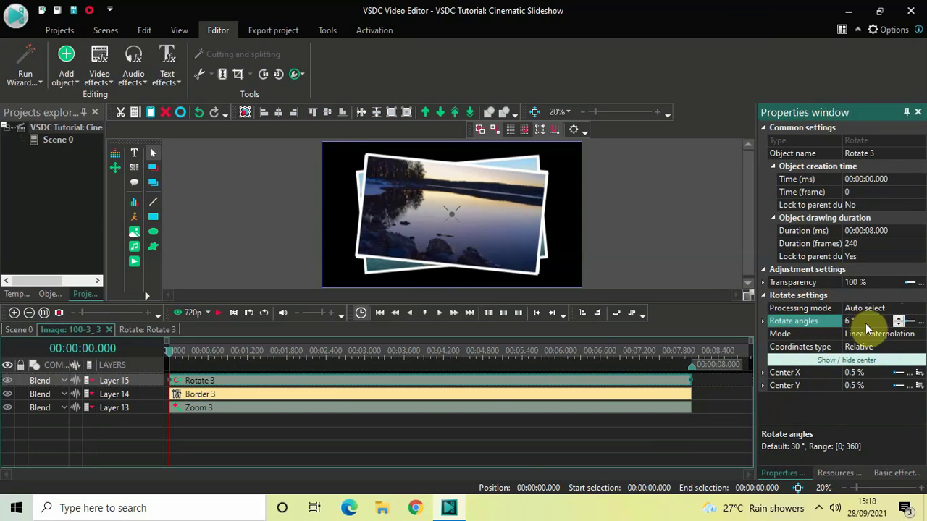
Try an angle of 4° for image 100-3's Rotate effect
left_click(881, 322)
key("BackSpace")
key("BackSpace")
key("BackSpace")
type("4")
key("Return")
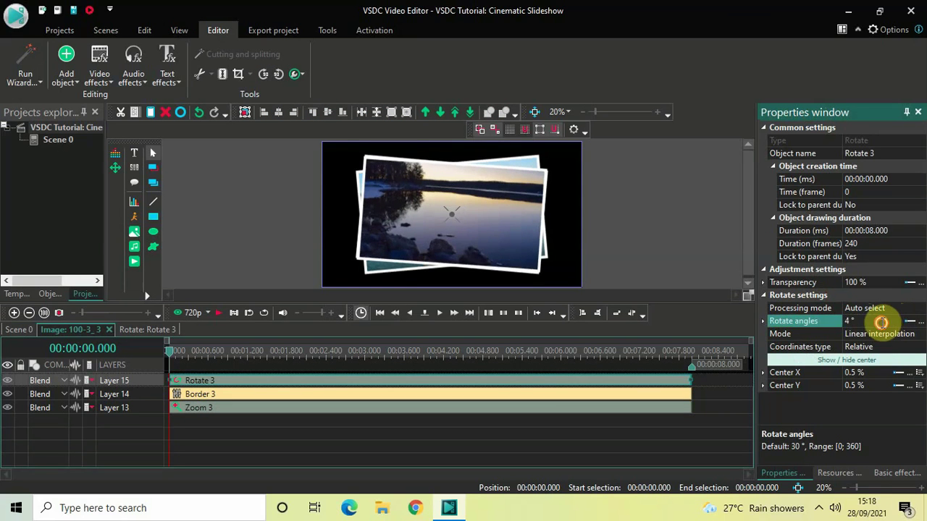
Try an angle of 3° for image 100-3's Rotate effect
left_click(881, 322)
key("BackSpace")
key("BackSpace")
key("BackSpace")
type("3")
key("Return")
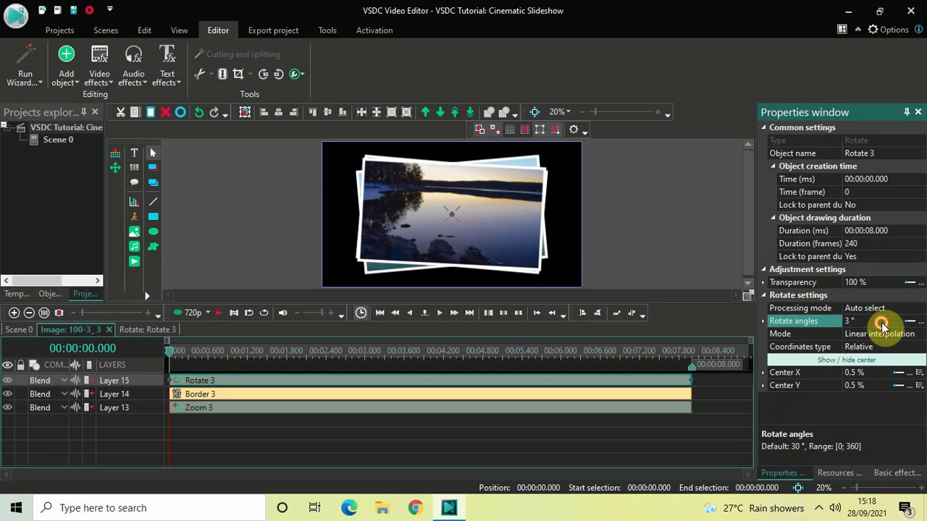
Set the angle of image 100-3's Rotate effect to 2° and deselect the effect
left_click(881, 323)
key("BackSpace")
key("BackSpace")
key("BackSpace")
type("2")
key("Return")
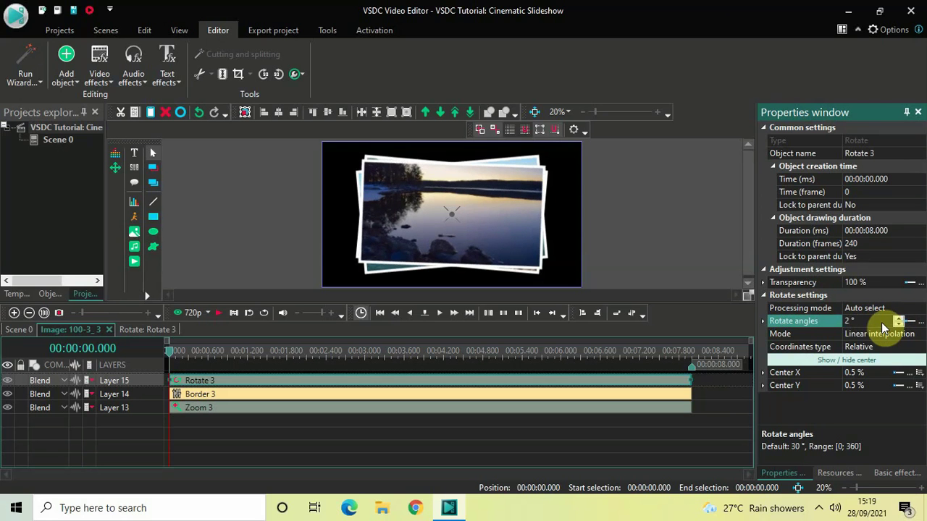
left_click(644, 440)
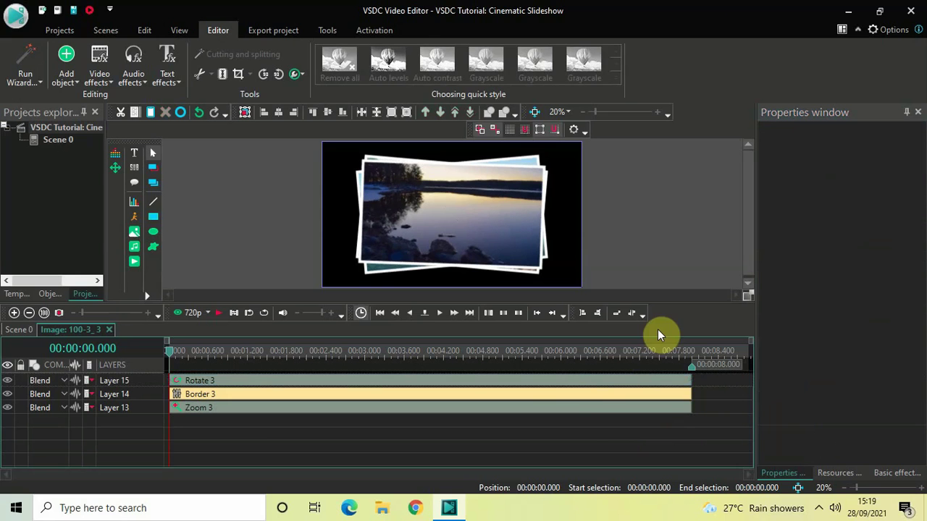
left_click(564, 379)
left_click(472, 449)
Paste the copied Rotate, Border and Zoom effects into image 100-4 and shorten all three together to 7 seconds
left_click(18, 331)
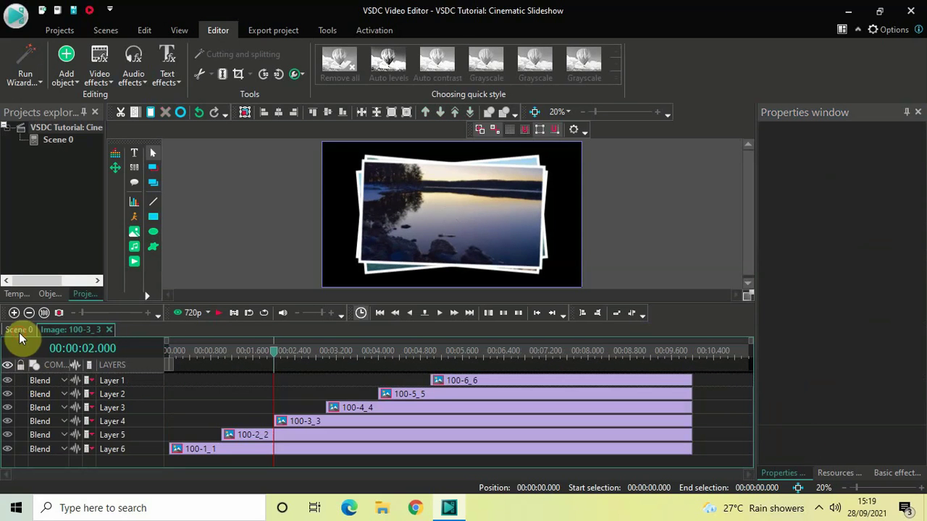
double_click(414, 412)
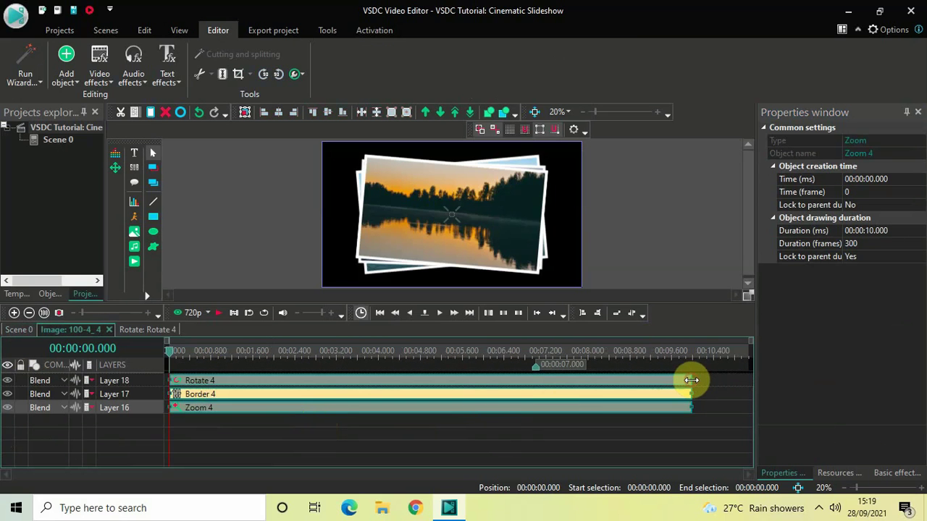
left_click_drag(692, 380, 534, 384)
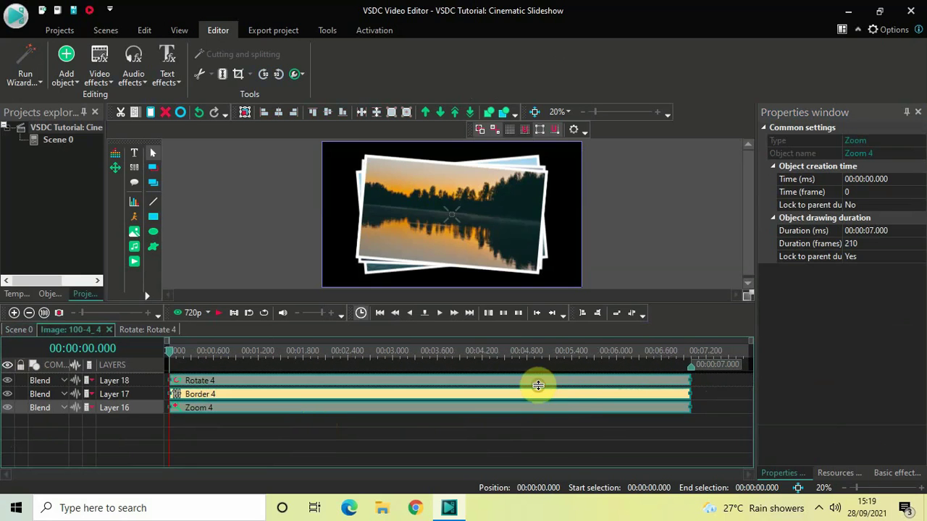
left_click(571, 435)
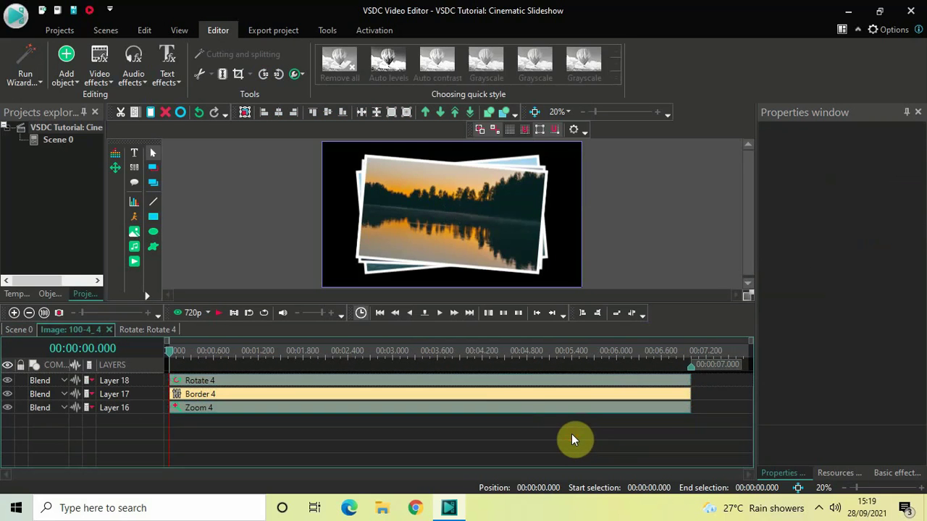
Set the angle of image 100-4's Rotate effect to 358° and deselect the effect
left_click(519, 385)
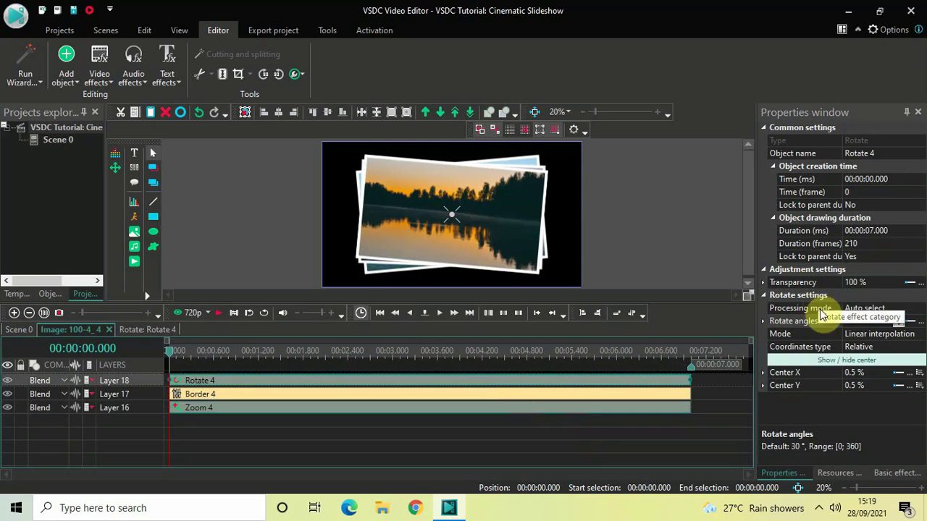
left_click_drag(849, 322, 867, 323)
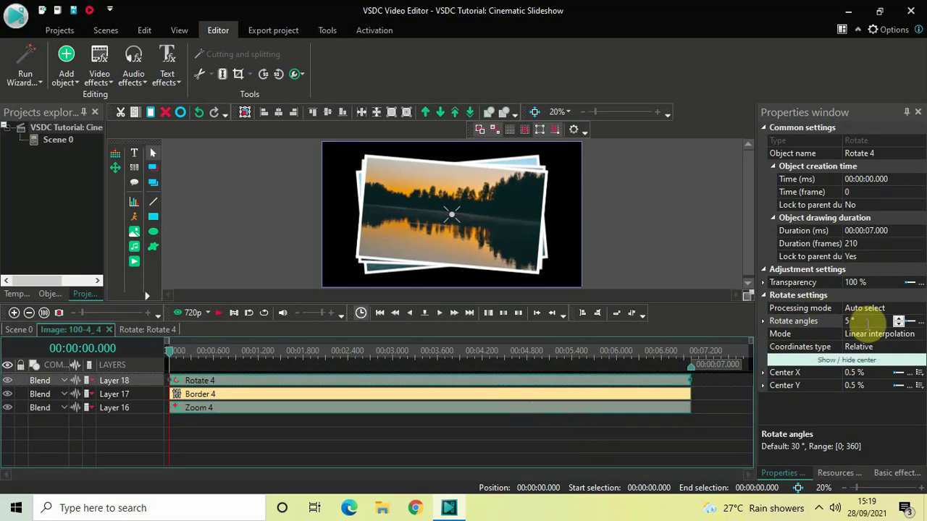
left_click(867, 324)
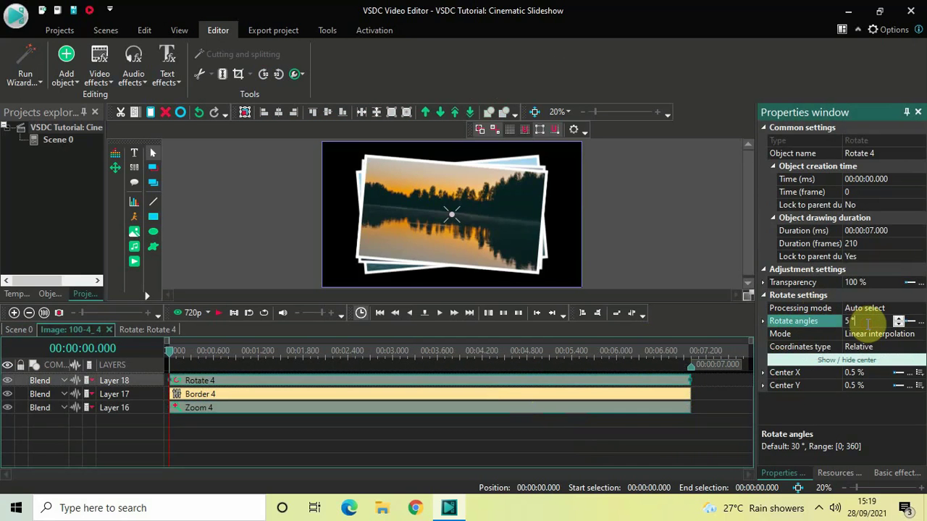
key("BackSpace")
type("358")
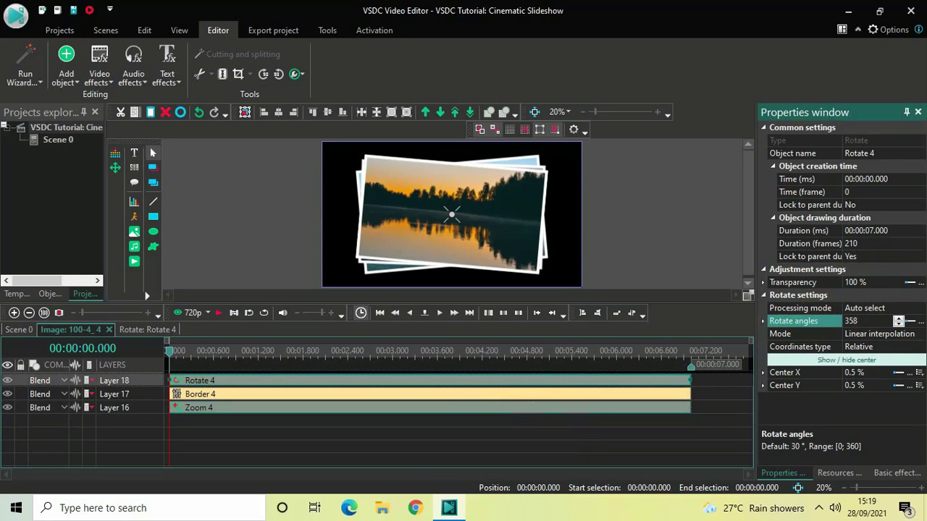
key("Return")
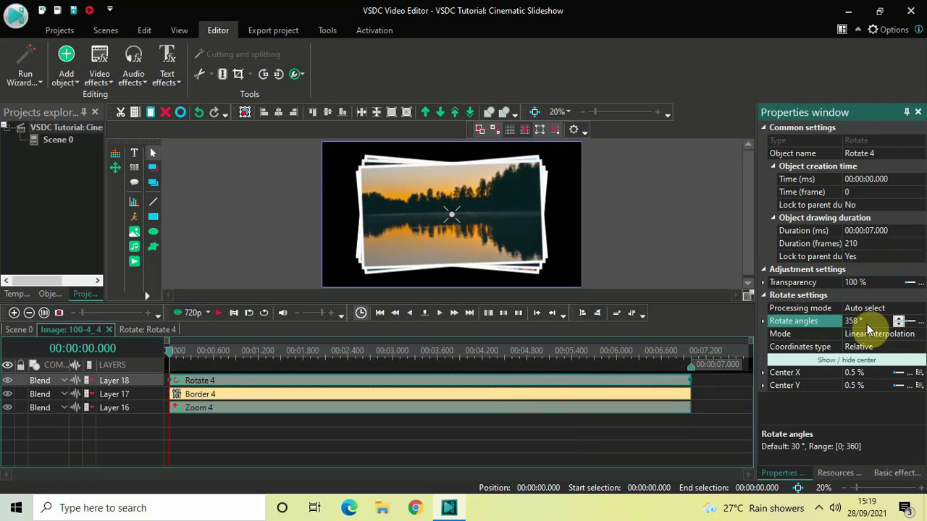
left_click(626, 444)
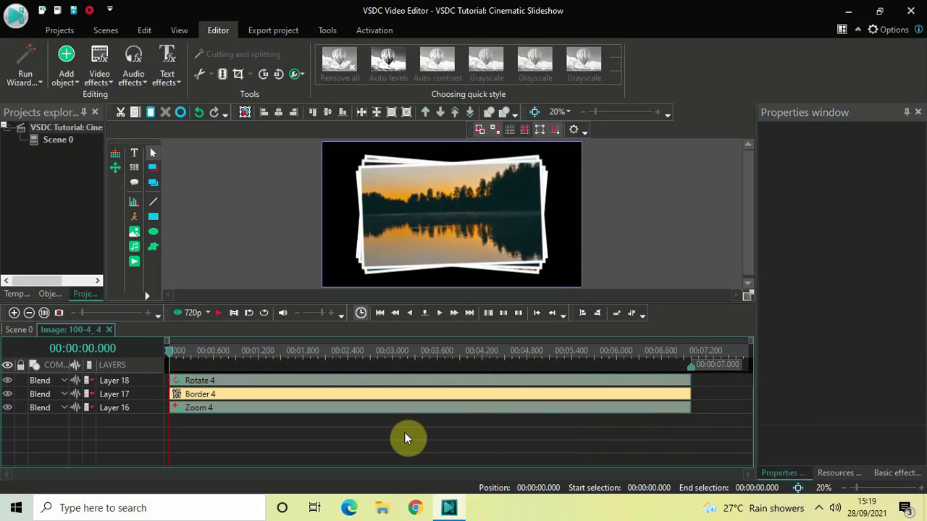
Paste the copied Rotate, Border and Zoom effects into image 100-5 and shorten all three together to 6 seconds
left_click(18, 330)
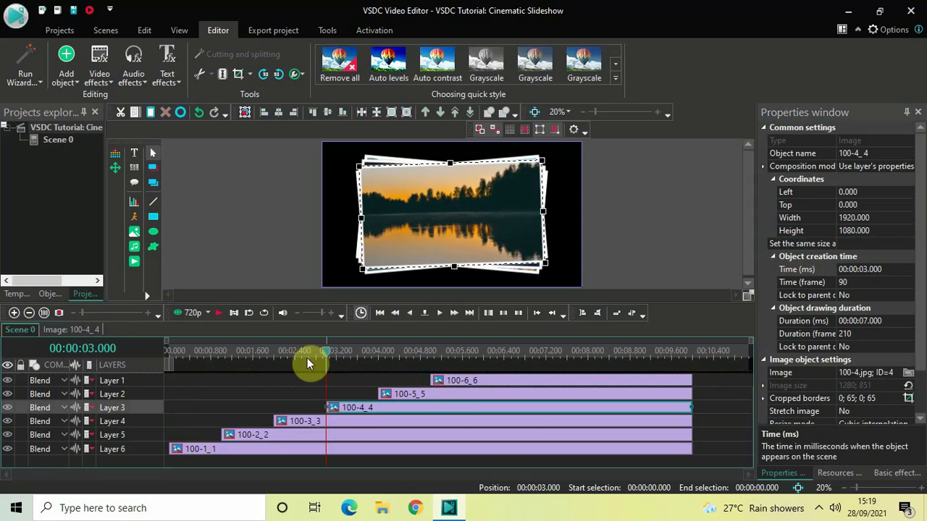
double_click(459, 393)
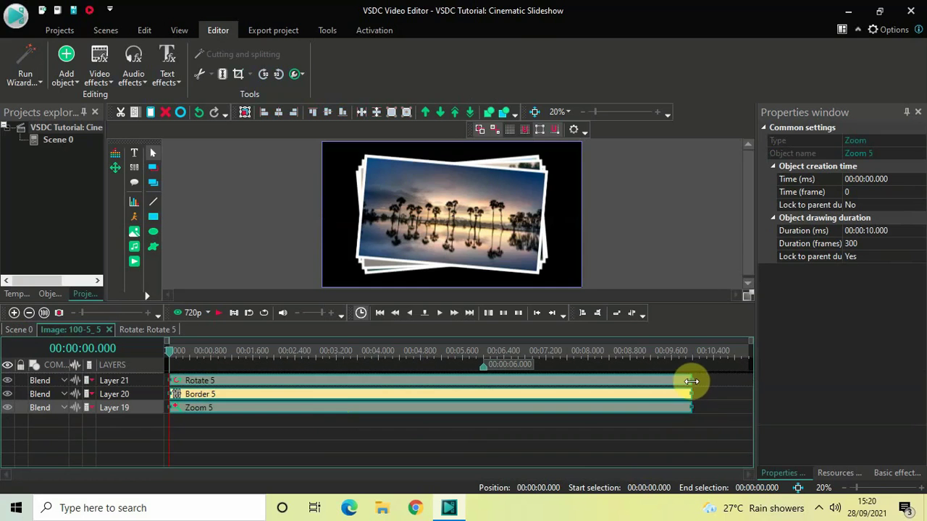
left_click_drag(692, 379, 477, 386)
key("ctrl+z")
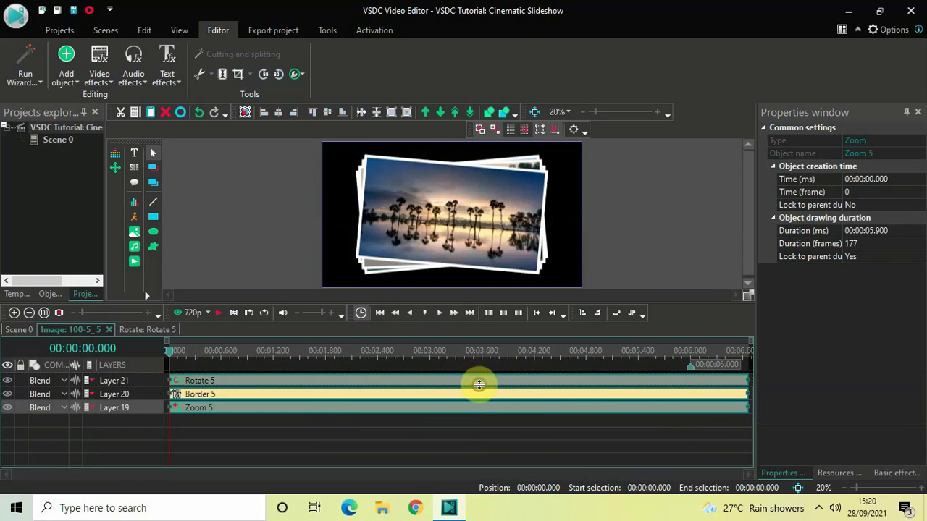
left_click_drag(689, 379, 634, 382)
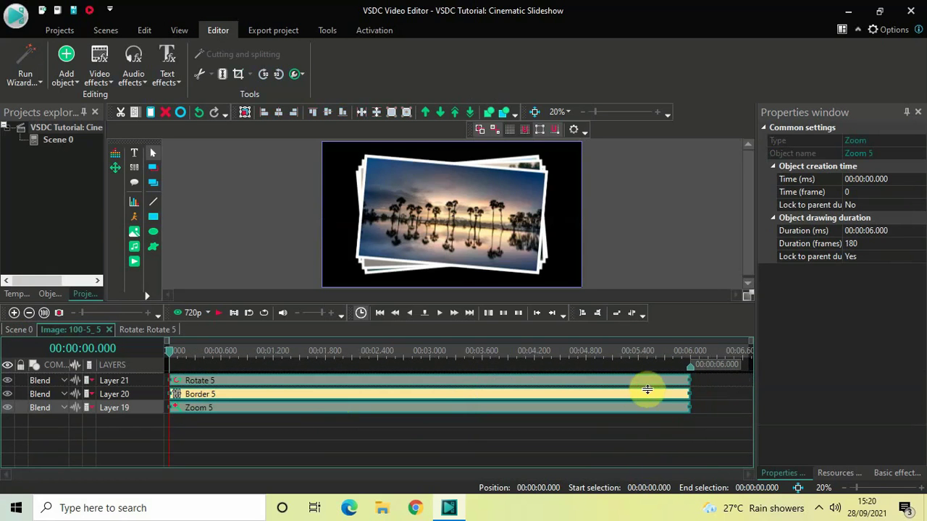
left_click(606, 445)
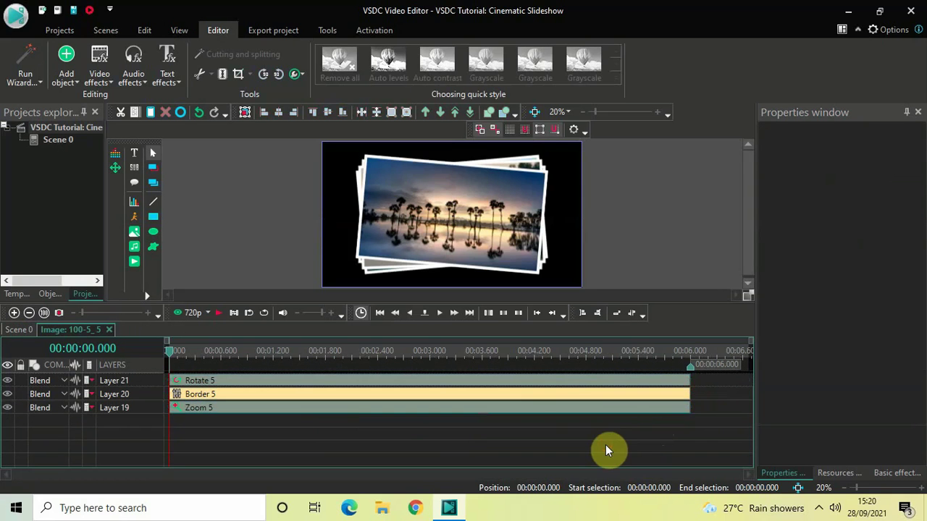
Try an angle of 7° for image 100-5's Rotate effect
left_click(538, 383)
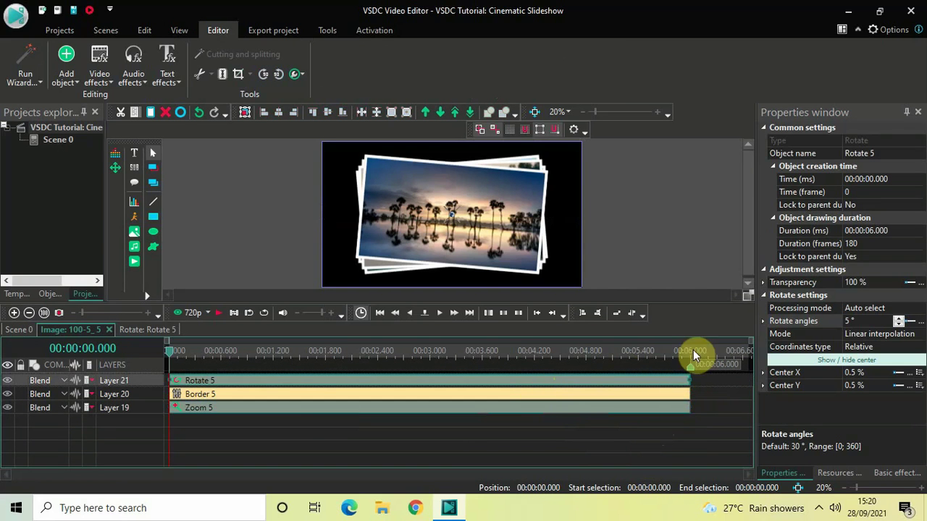
left_click(854, 321)
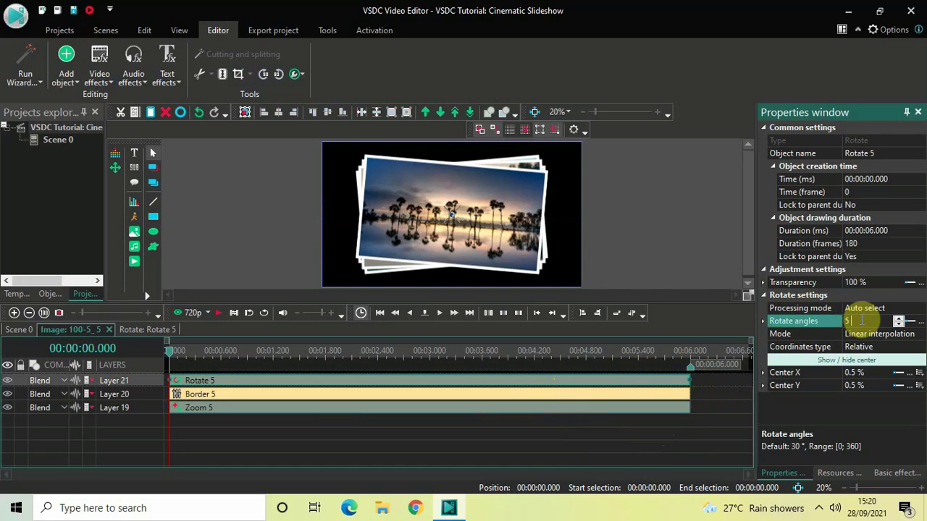
key("BackSpace")
type("7")
key("Return")
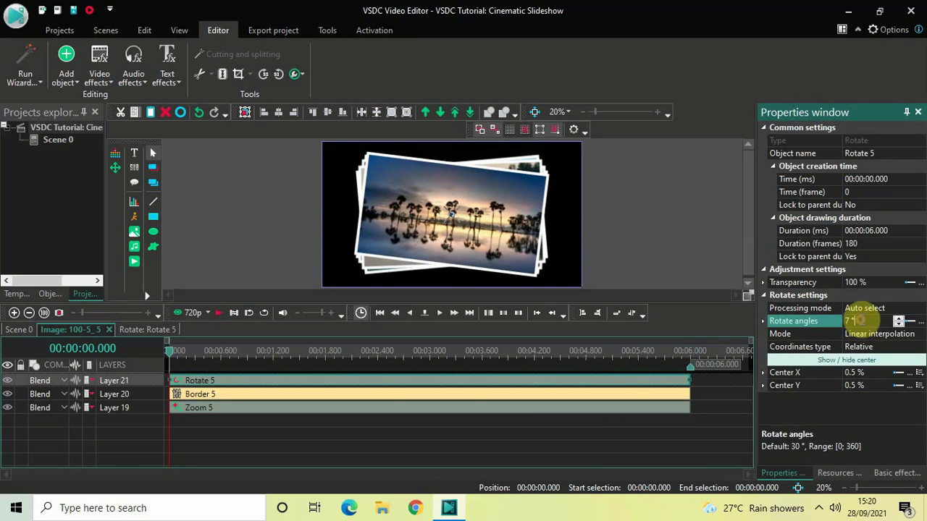
Set the angle of image 100-5's Rotate effect to 1°
left_click(861, 320)
type("1")
key("Return")
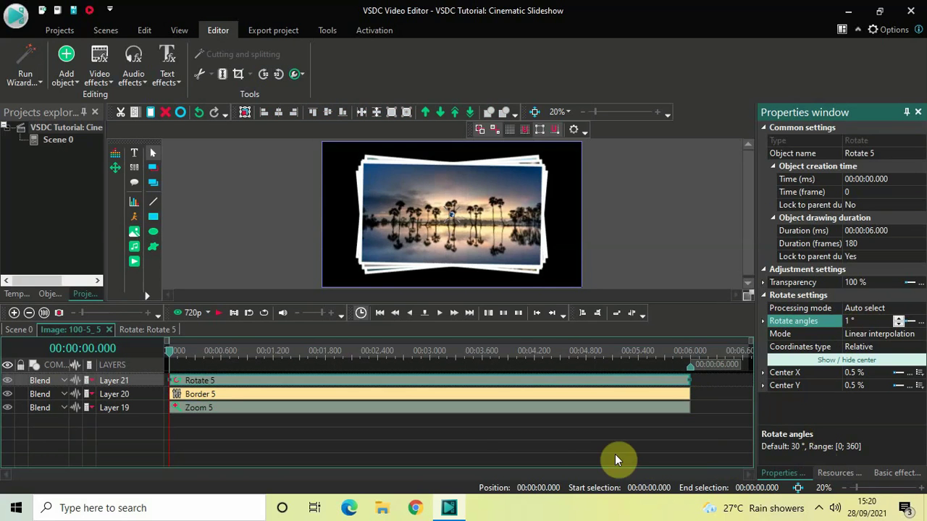
Paste the copied Rotate, Border and Zoom effects into image 100-6 and shorten all three together to 5 seconds
left_click(20, 330)
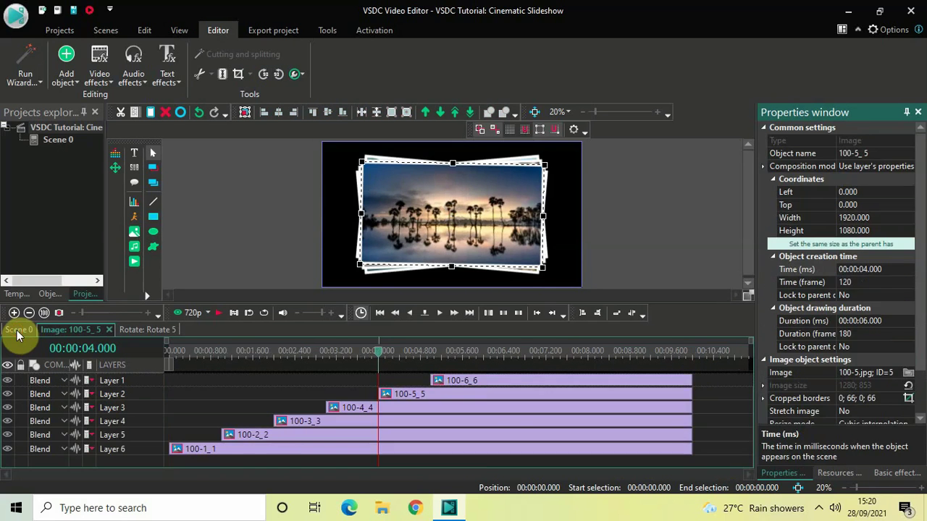
left_click(543, 382)
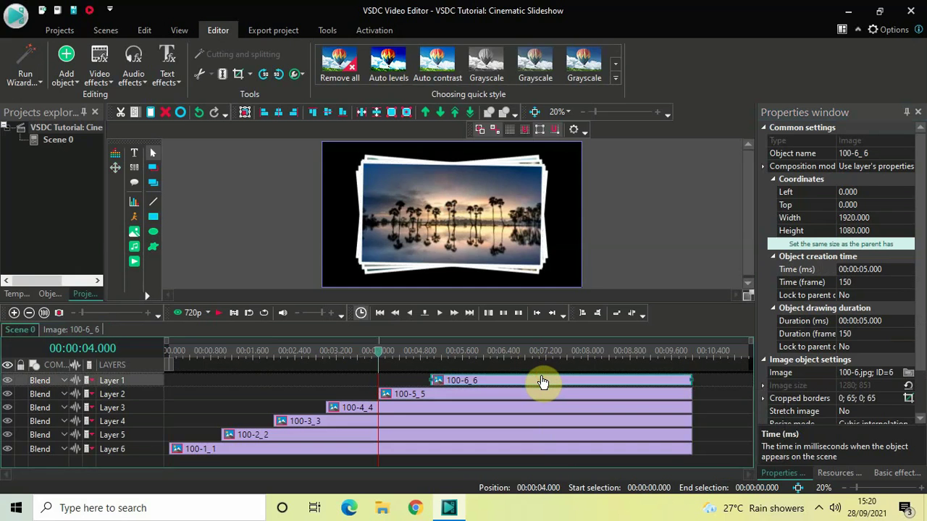
double_click(543, 383)
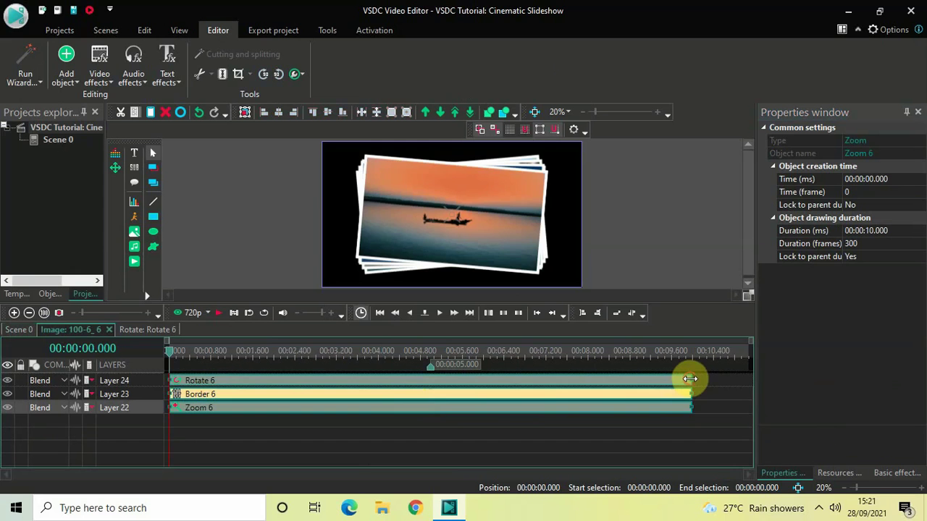
left_click_drag(692, 380, 425, 379)
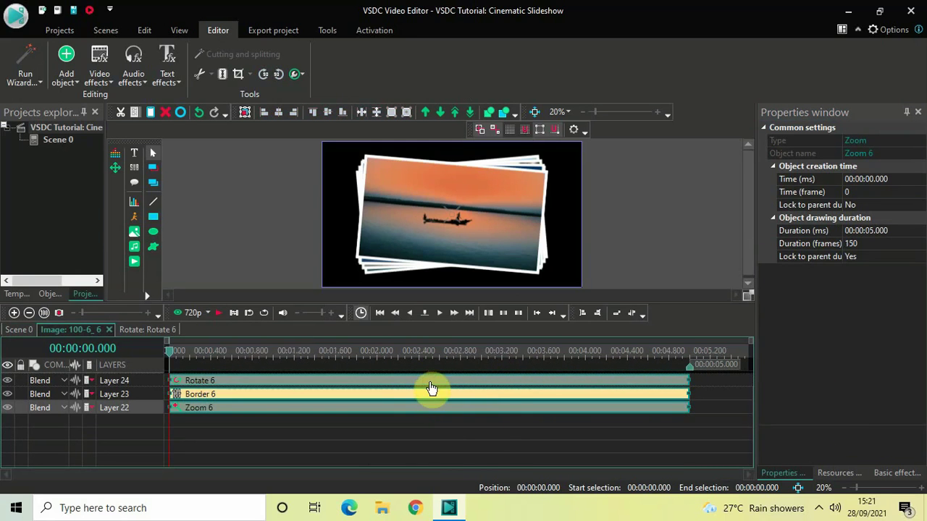
left_click(490, 442)
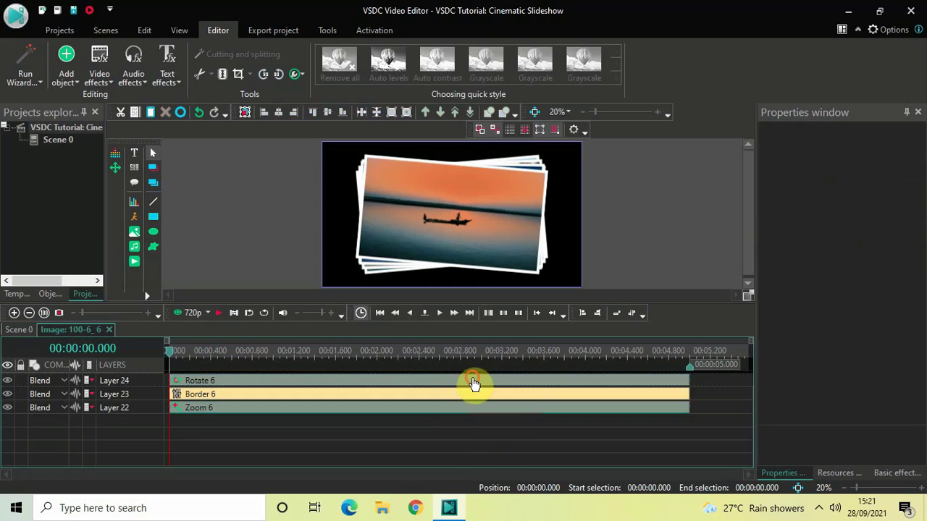
Set the angle of image 100-6's Rotate effect to 359° and deselect the effect
left_click(472, 382)
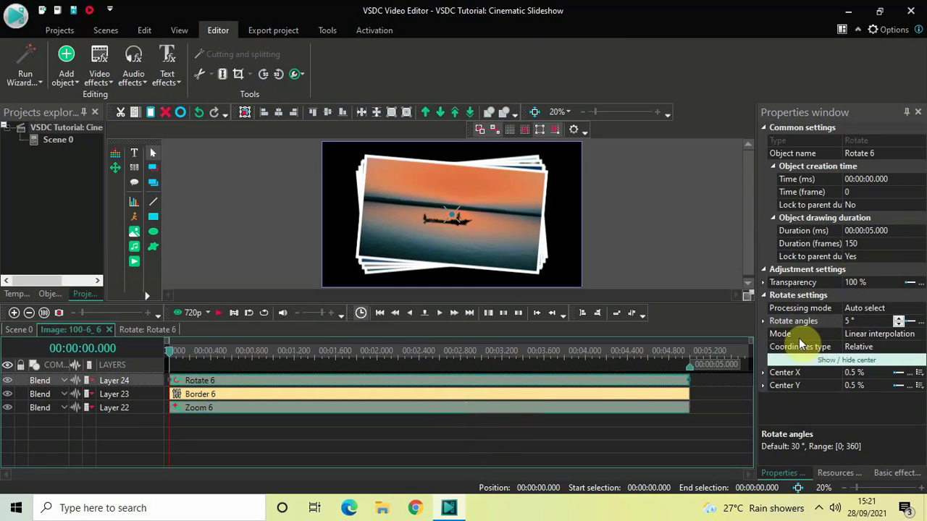
left_click(864, 322)
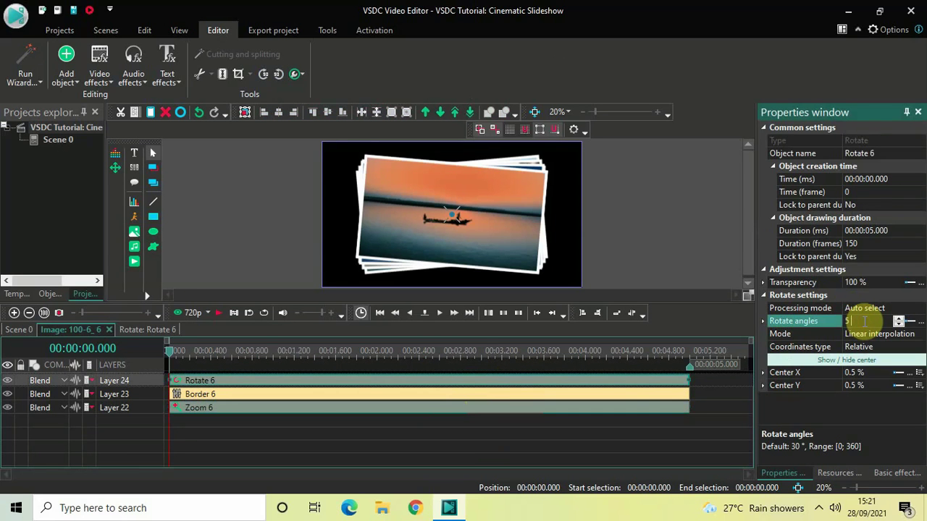
key("BackSpace")
type("359")
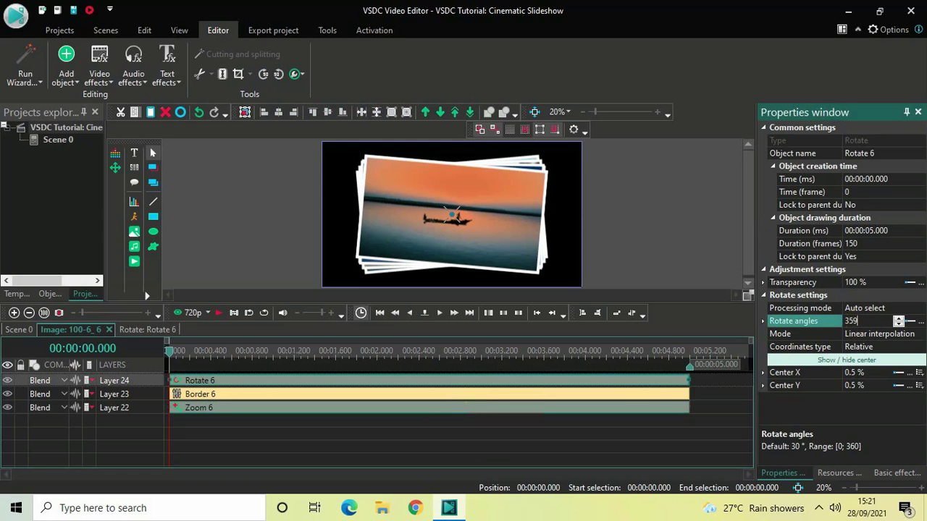
key("Return")
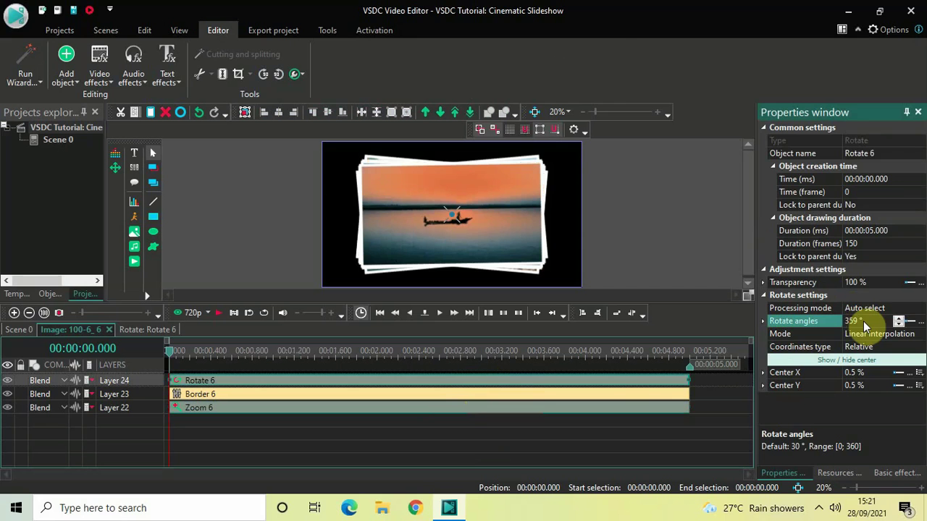
left_click(587, 451)
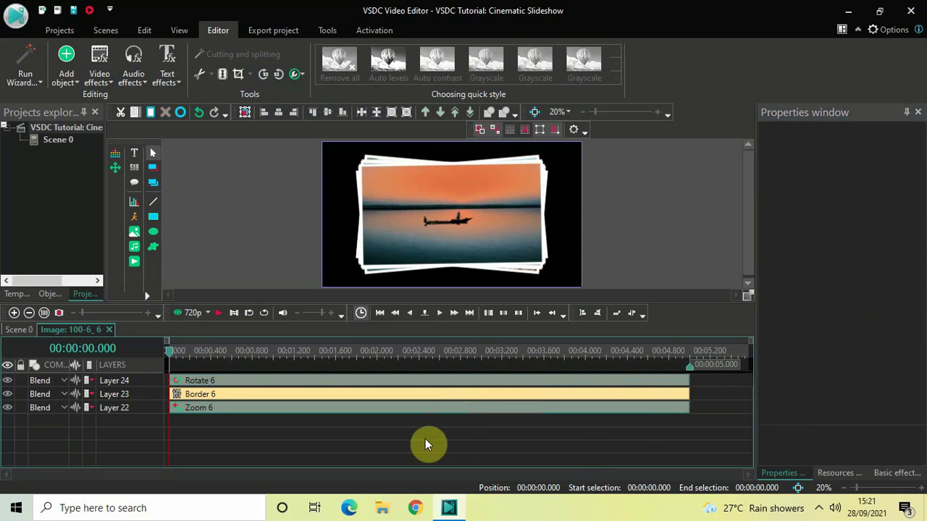
Return to Scene 0 and play the slideshow from the beginning to check the stacked, rotated images
left_click(14, 330)
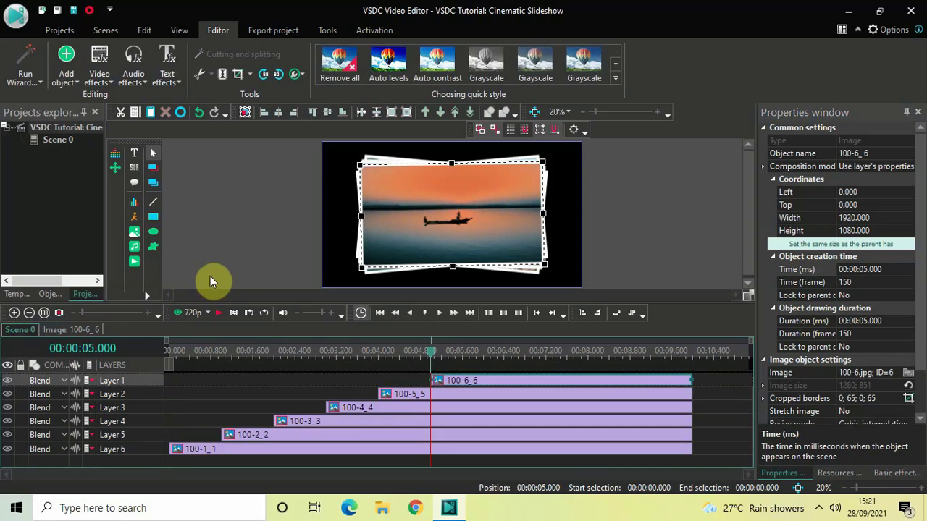
left_click(231, 248)
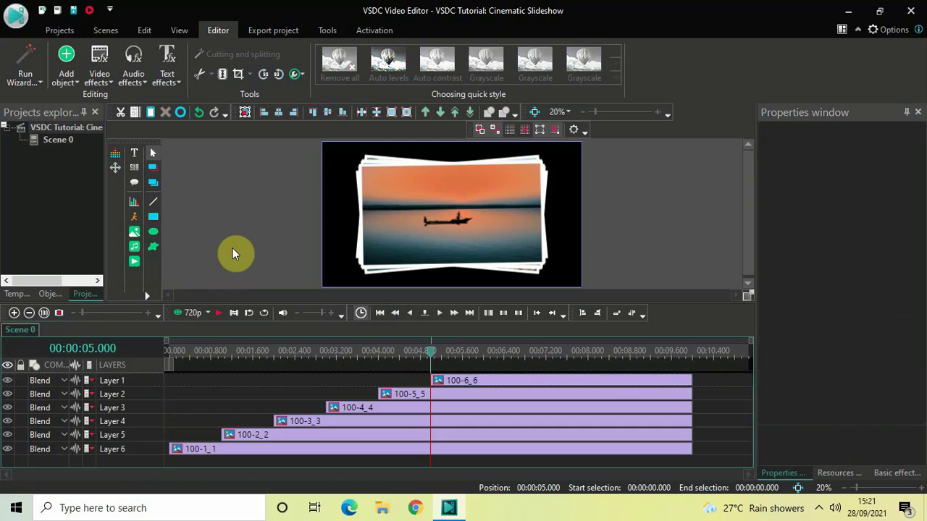
left_click(169, 352)
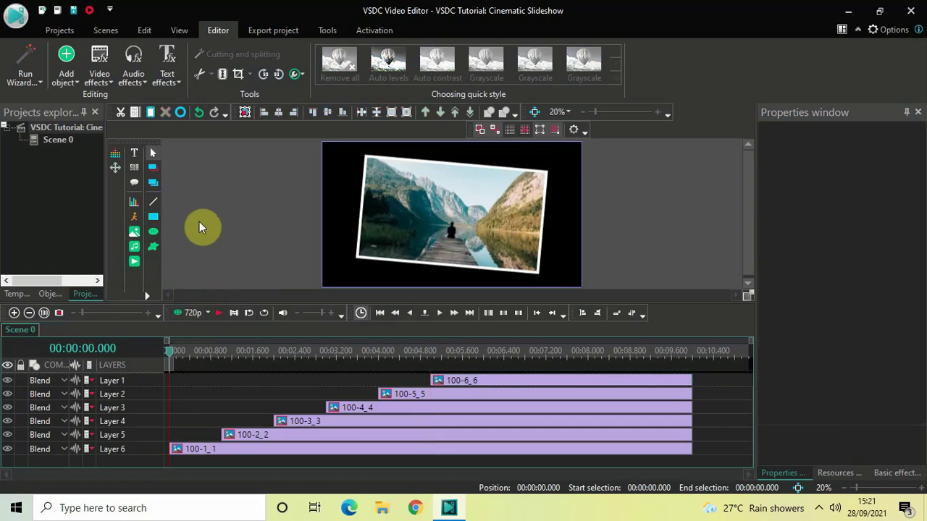
key("space")
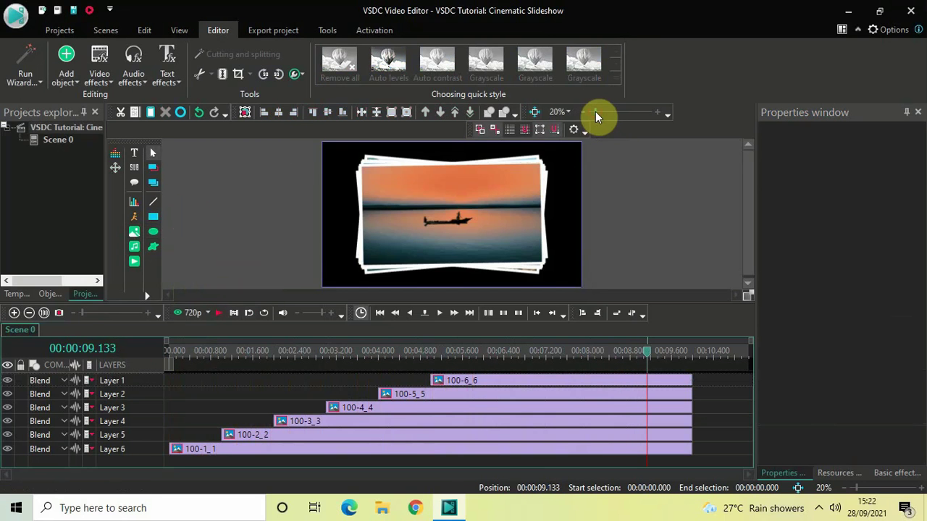
At the start of the timeline, open image 100-1 and move it outside the frame's lower-right corner, to about left 1650, top 800
left_click_drag(596, 111, 590, 112)
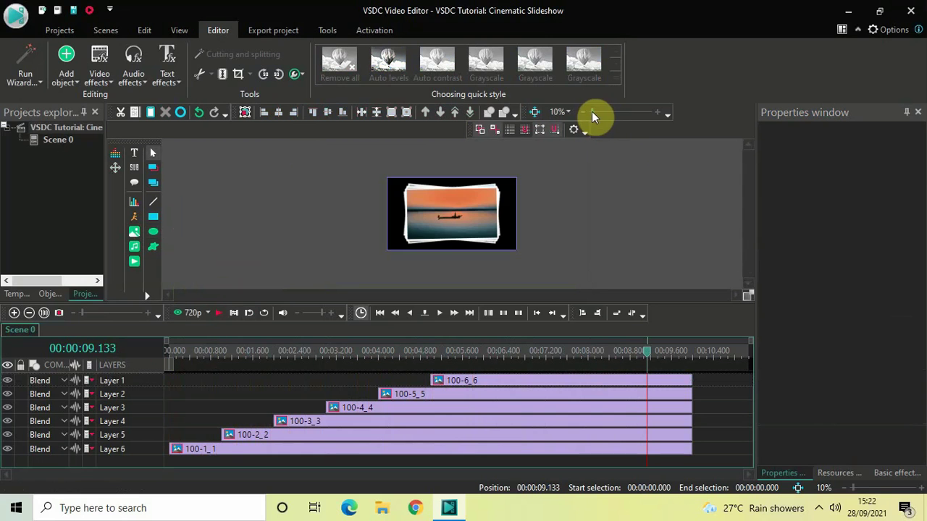
left_click(168, 352)
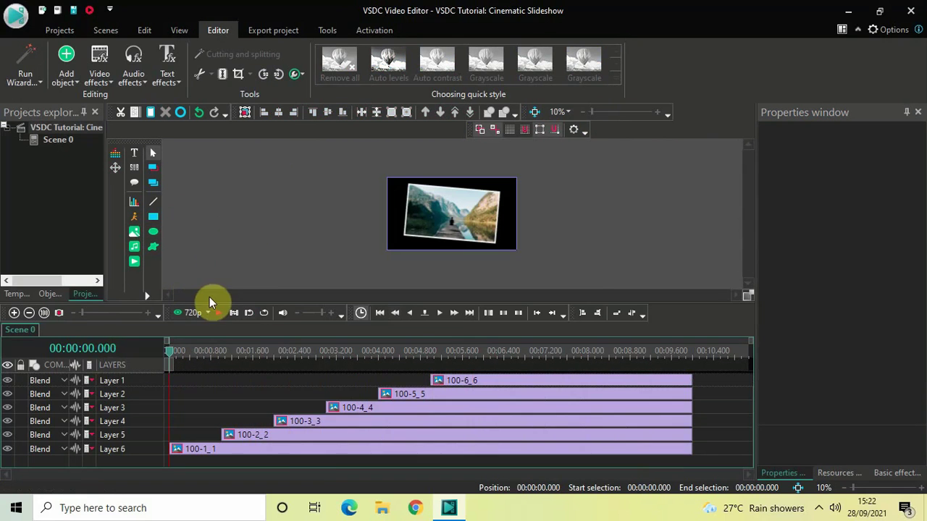
mouse_move(322, 454)
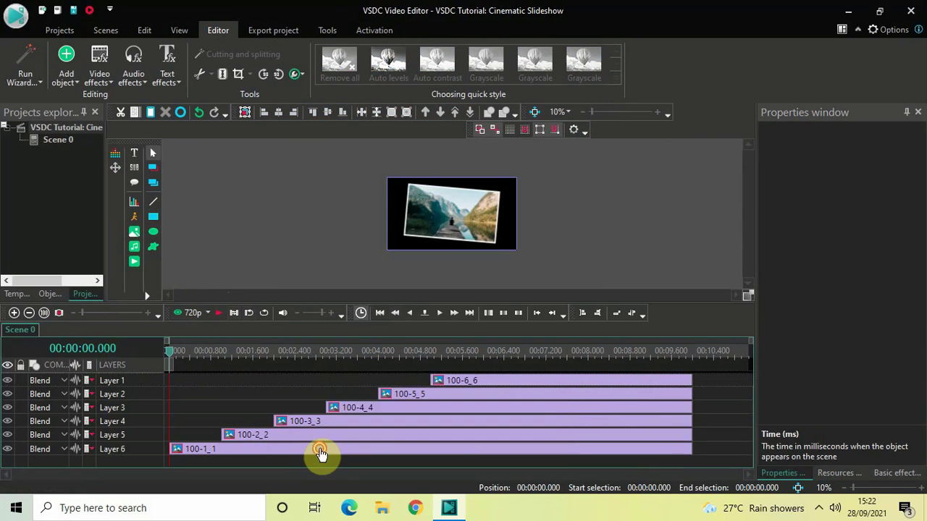
double_click(322, 449)
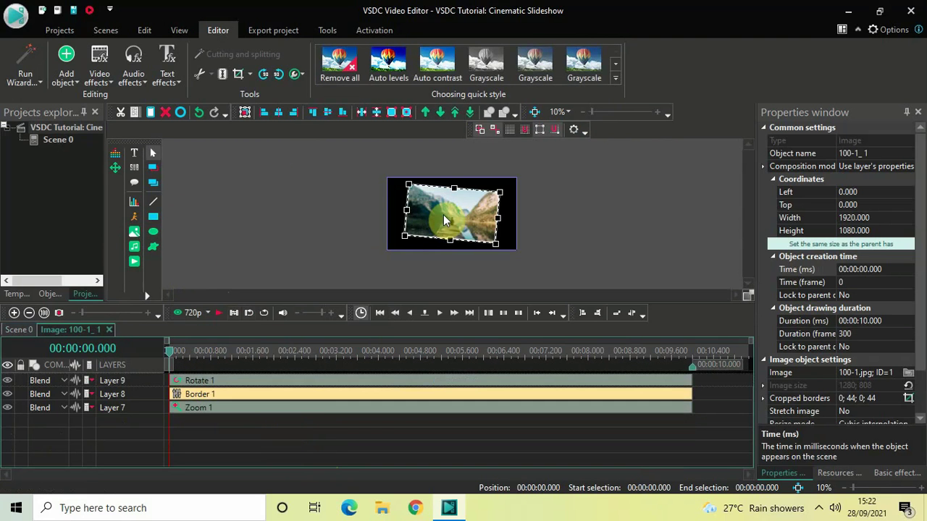
left_click_drag(445, 221, 556, 273)
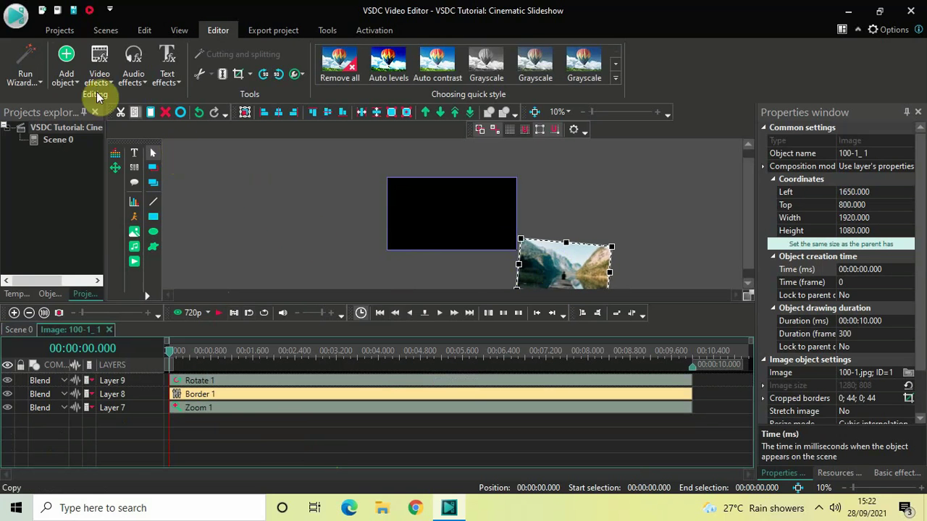
Add a Movement effect to image 100-1, continuing the trajectory from its outside position to the frame's centre, about X 970, Y 520
left_click(66, 75)
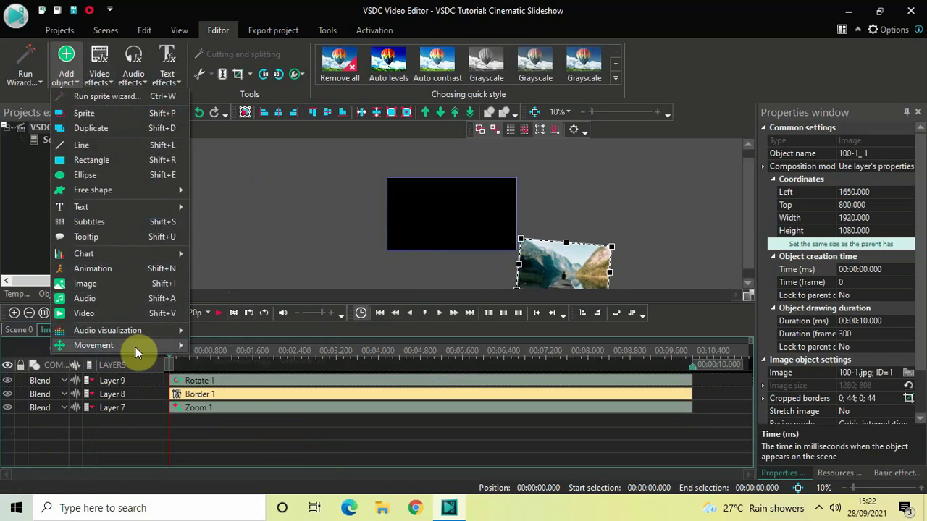
mouse_move(136, 346)
left_click(233, 345)
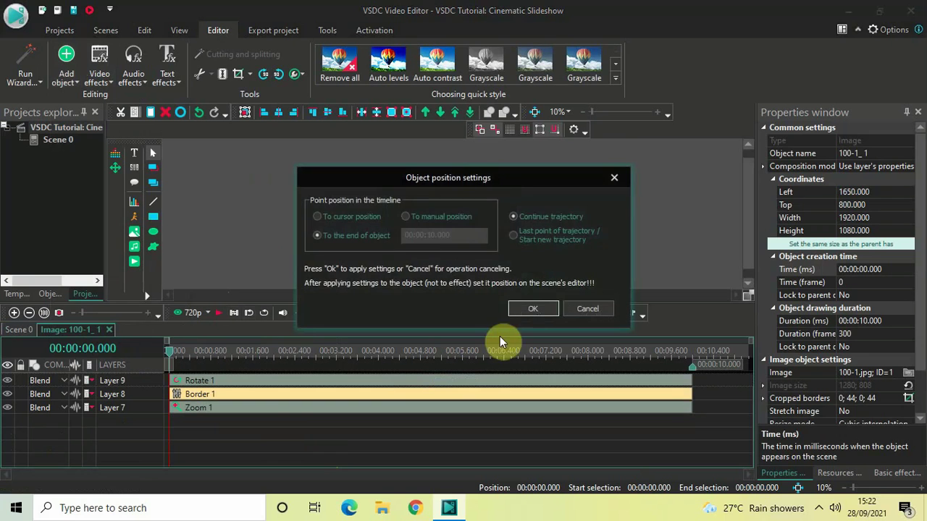
left_click(536, 308)
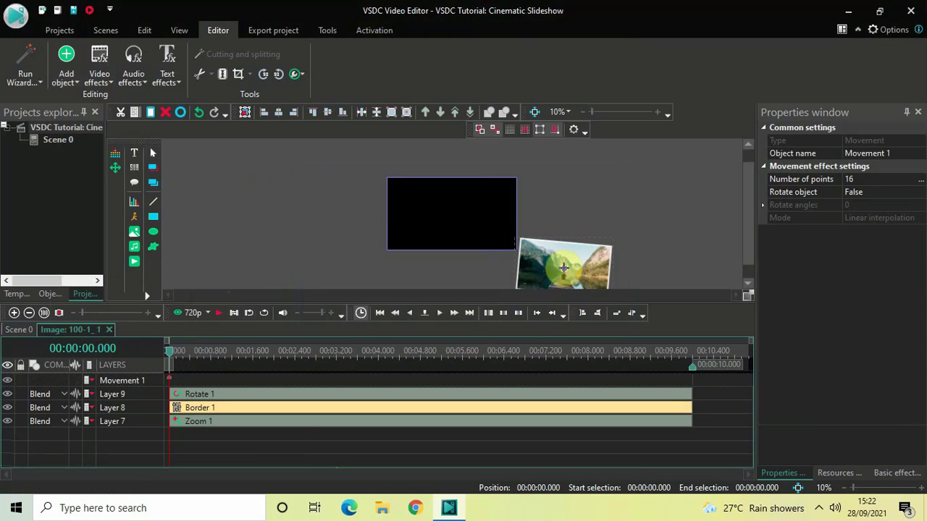
left_click(563, 268)
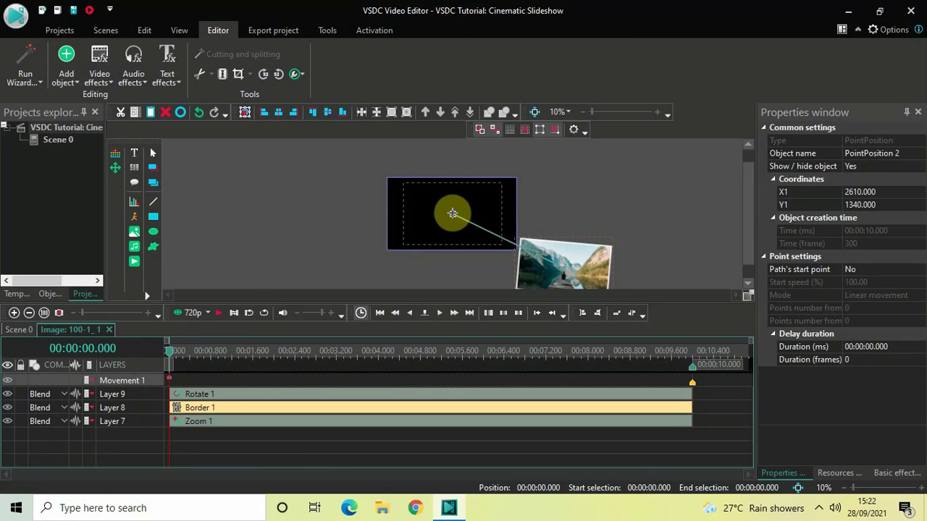
left_click(452, 212)
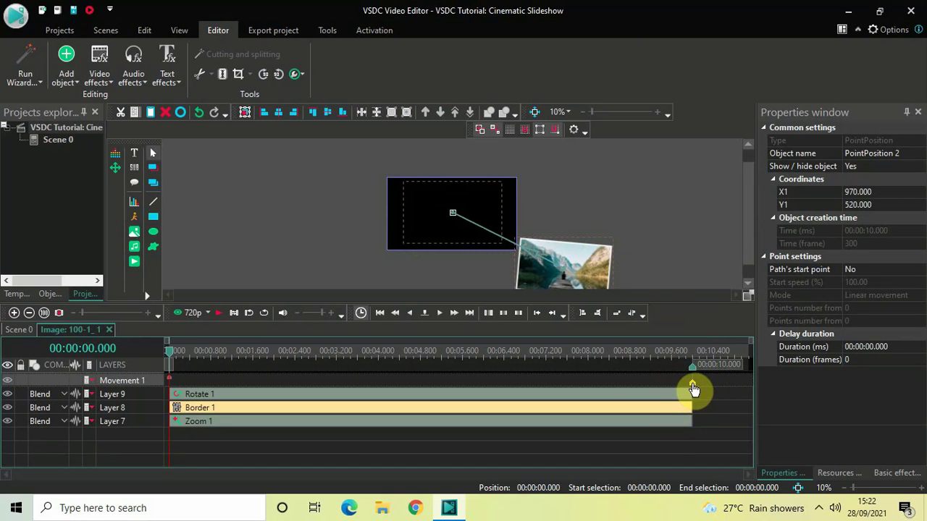
Shift the end point of image 100-1's movement to 1 second on the timeline and play the result
left_click_drag(693, 389, 234, 388)
left_click_drag(217, 379, 222, 378)
left_click_drag(221, 389, 220, 388)
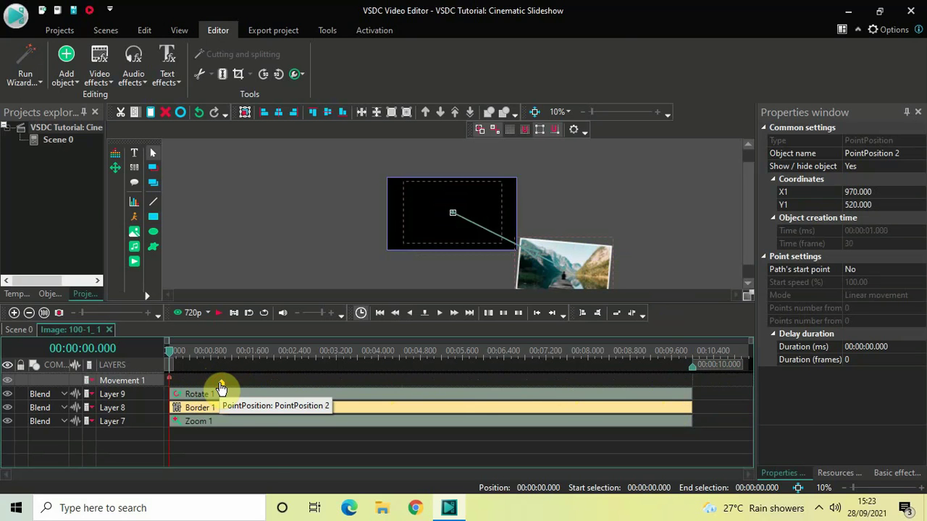
left_click(257, 455)
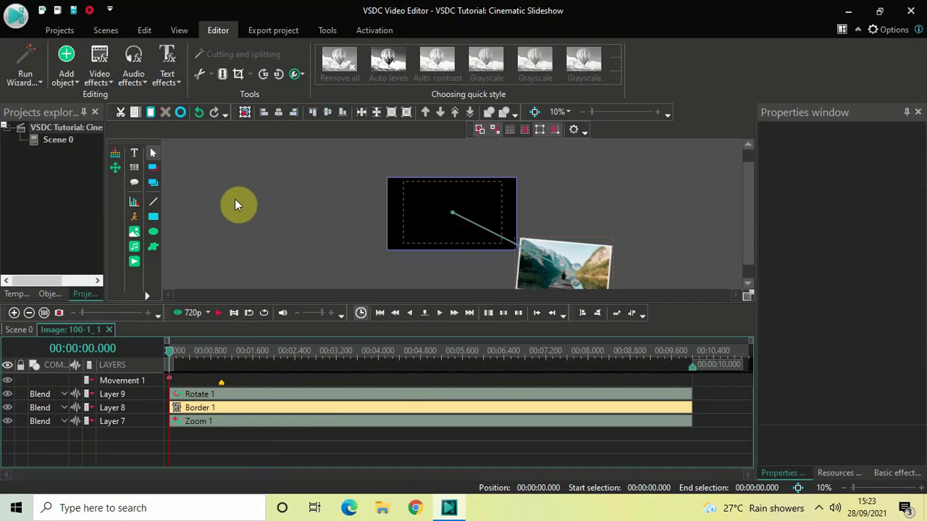
key("space")
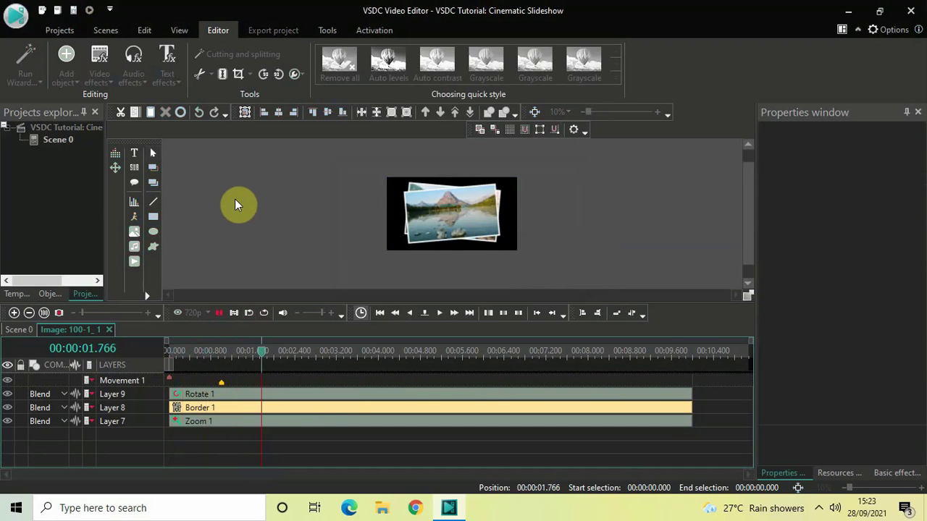
key("space")
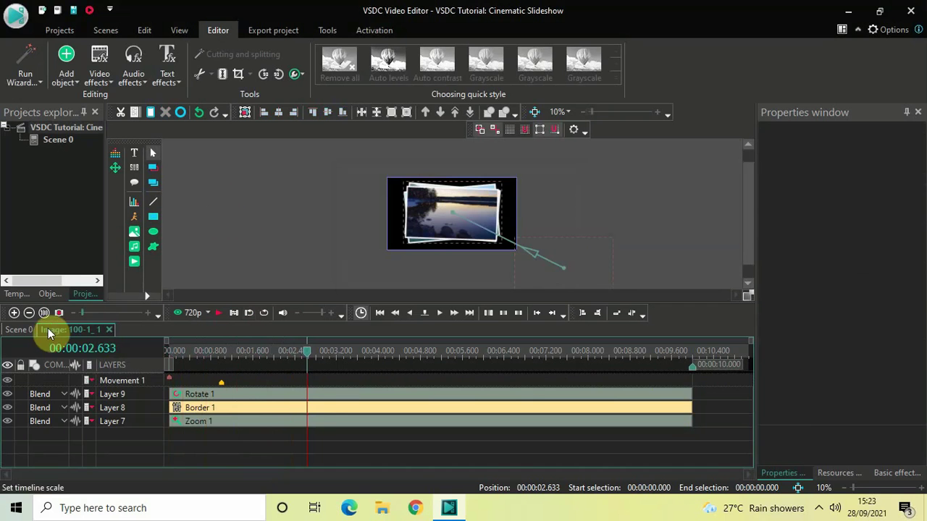
From Scene 0, open image 100-2 and, at its start, move it outside the frame's lower-left corner, to about left -1700, top 690
left_click(28, 329)
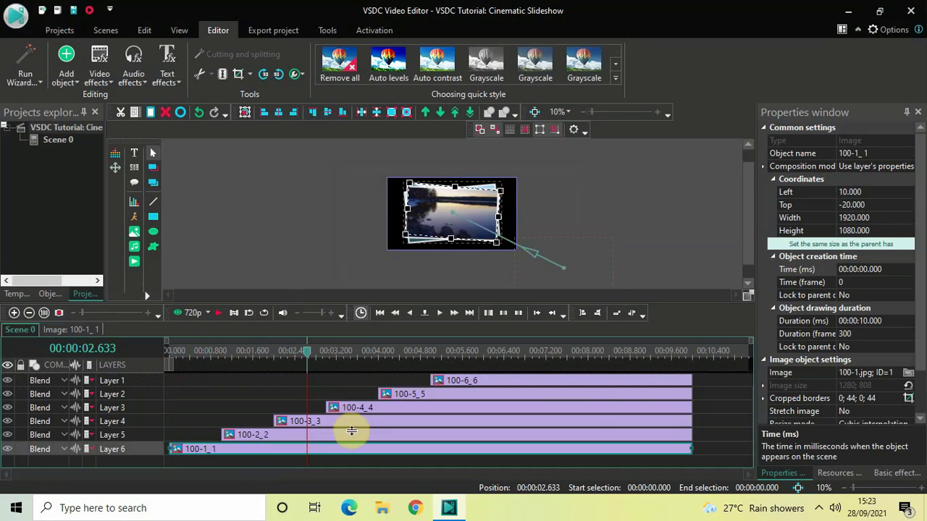
mouse_move(356, 438)
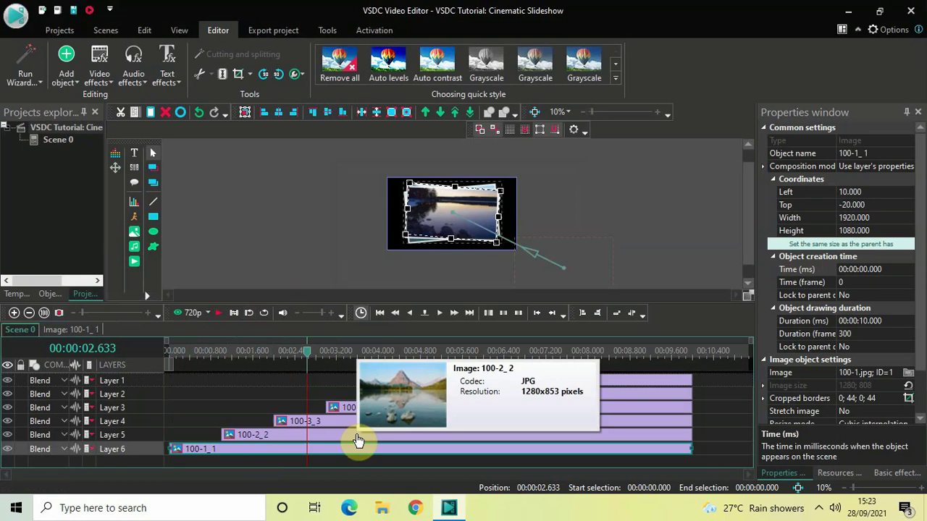
double_click(356, 439)
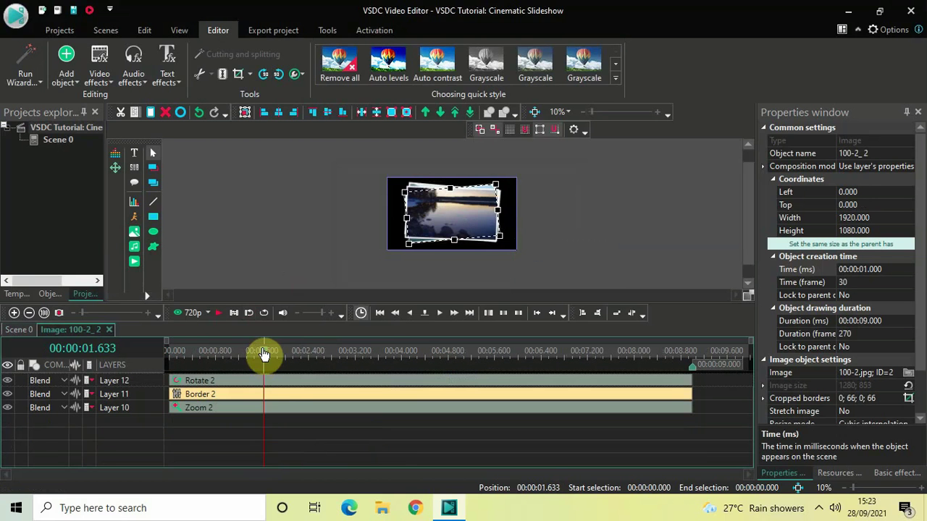
left_click_drag(264, 354, 69, 357)
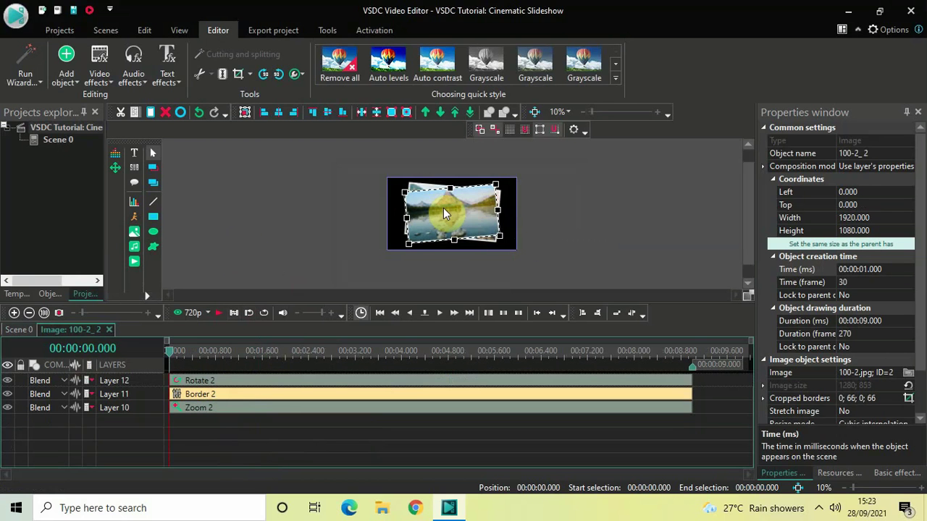
left_click_drag(445, 212, 328, 254)
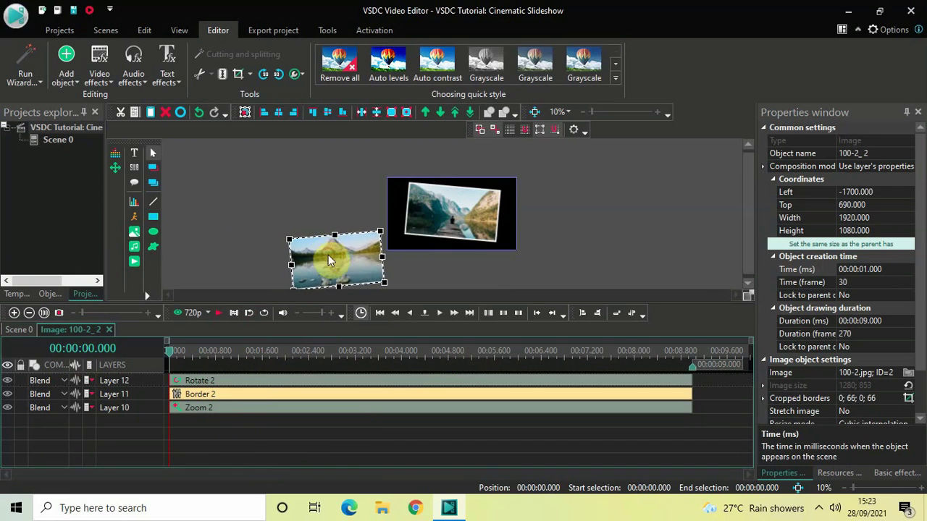
Add a Movement effect to image 100-2, continuing the trajectory from its outside position to the frame's centre, about X 940, Y 570
left_click(67, 77)
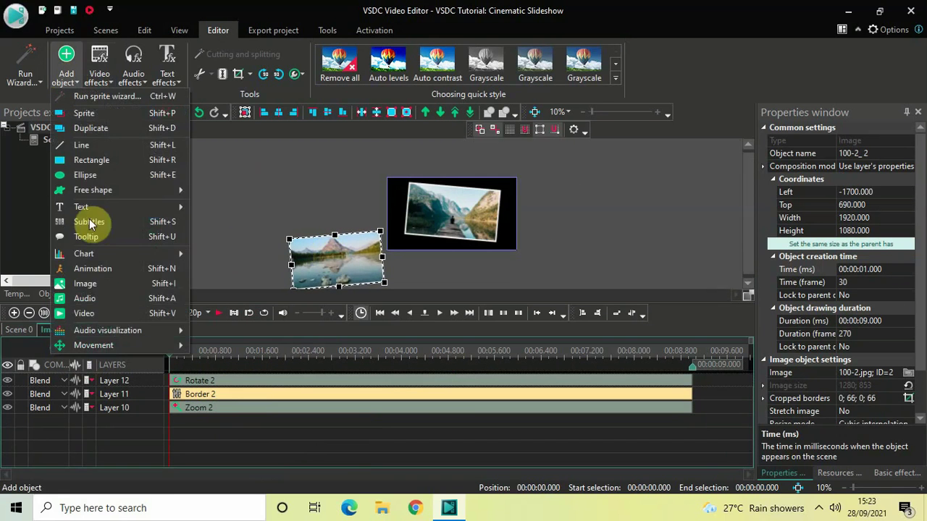
mouse_move(111, 344)
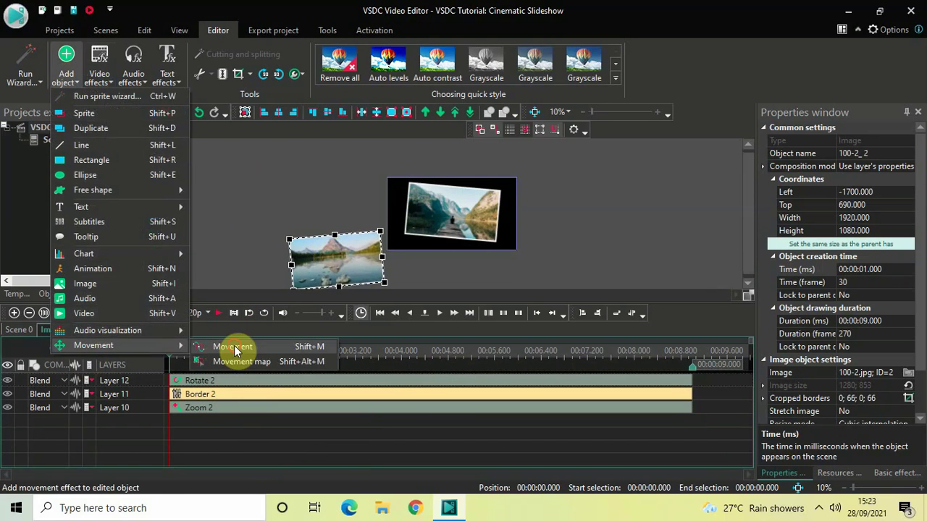
left_click(233, 347)
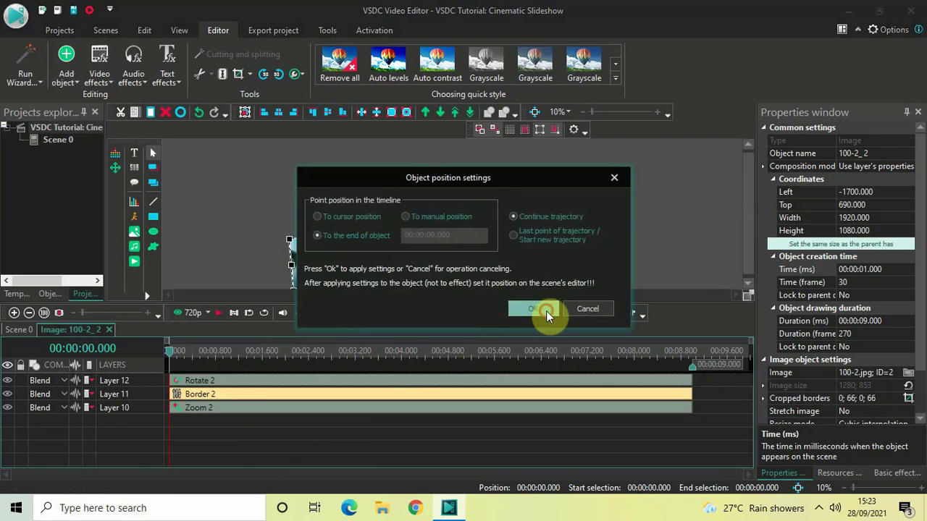
left_click(546, 311)
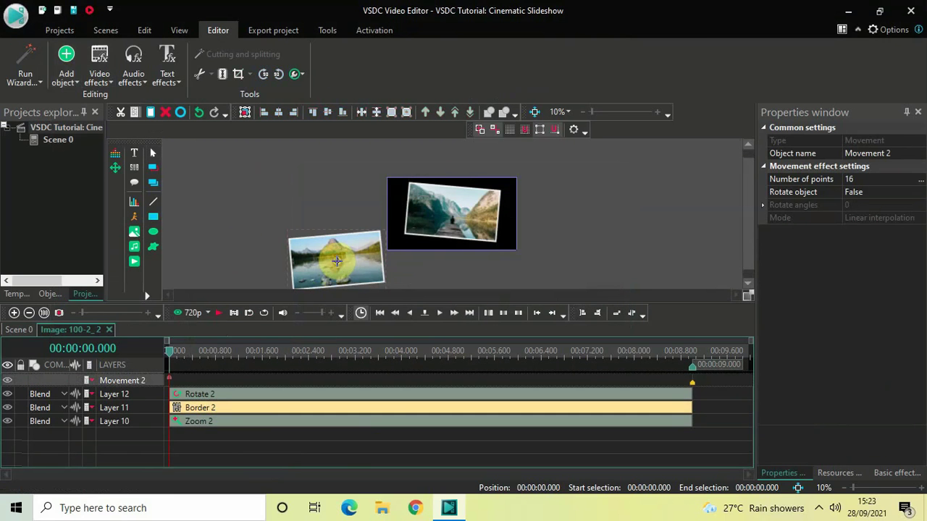
left_click_drag(337, 260, 450, 216)
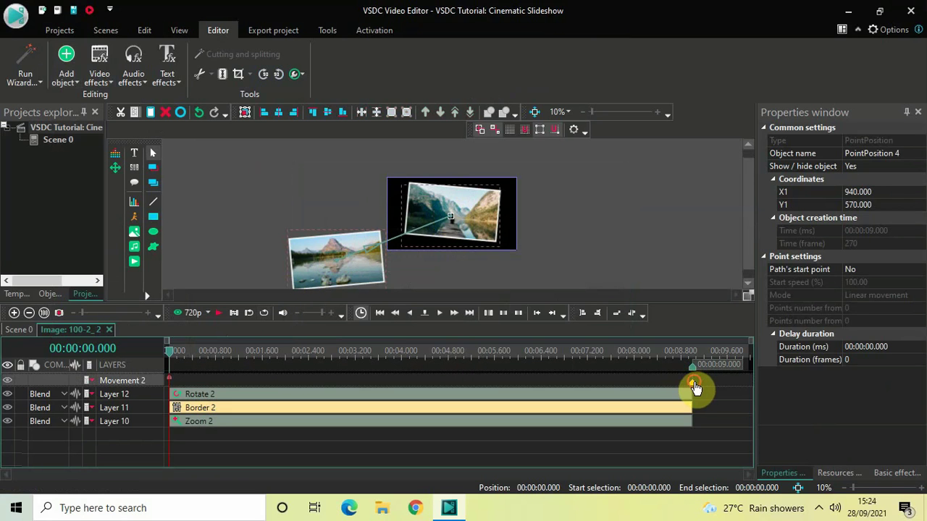
Shift the end point of image 100-2's movement to about 1 second on the timeline and deselect it
mouse_move(695, 389)
left_mouse_down()
mouse_move(207, 406)
mouse_move(192, 398)
mouse_move(243, 393)
mouse_move(226, 389)
left_mouse_up()
left_click_drag(225, 389, 227, 389)
left_click(243, 448)
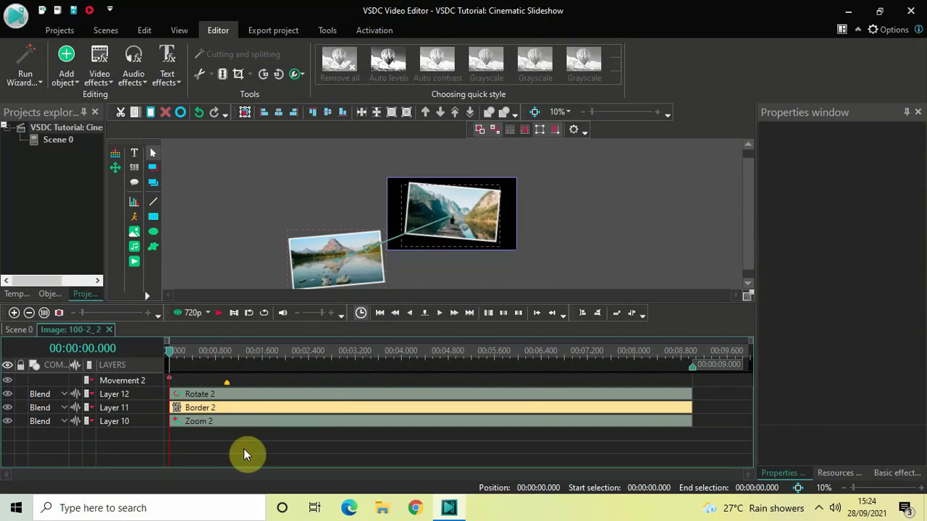
Return to Scene 0 and play the slideshow from the beginning to check the movements of the first two images
left_click(16, 333)
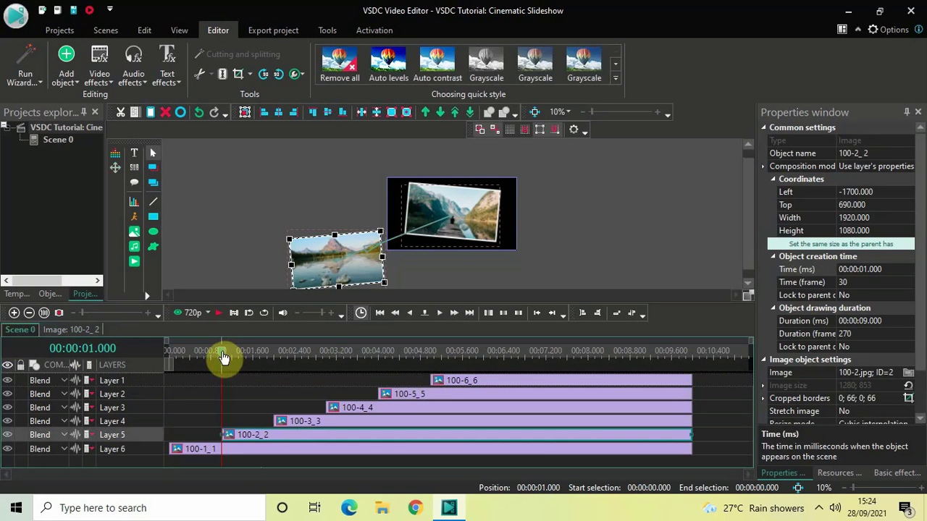
left_click_drag(208, 358, 92, 360)
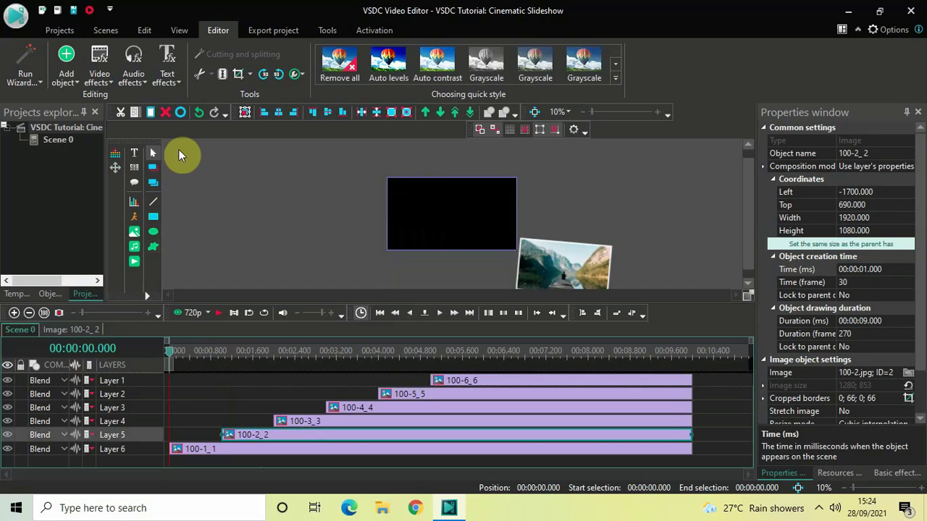
key("space")
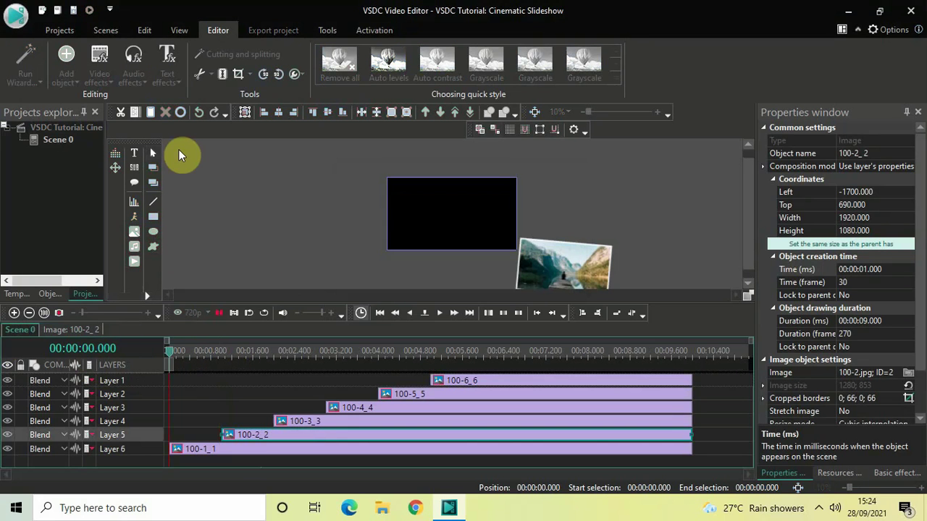
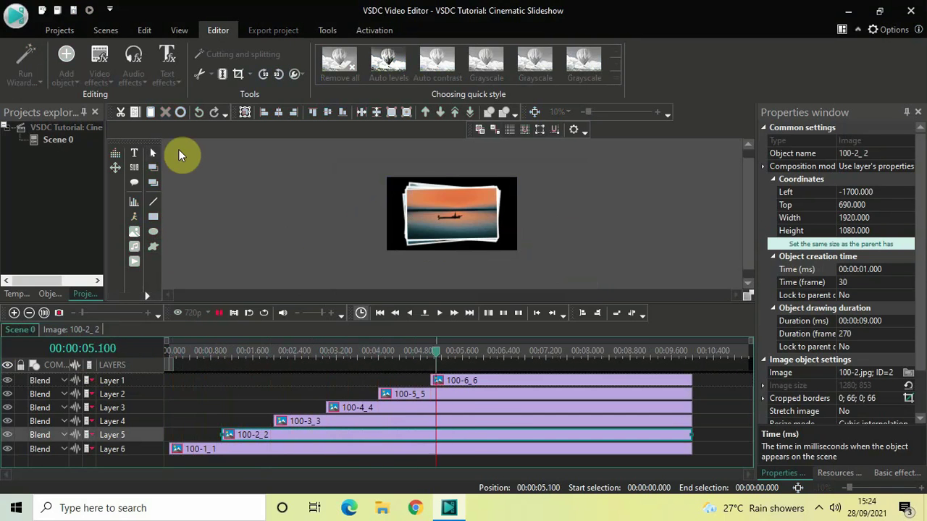
key("space")
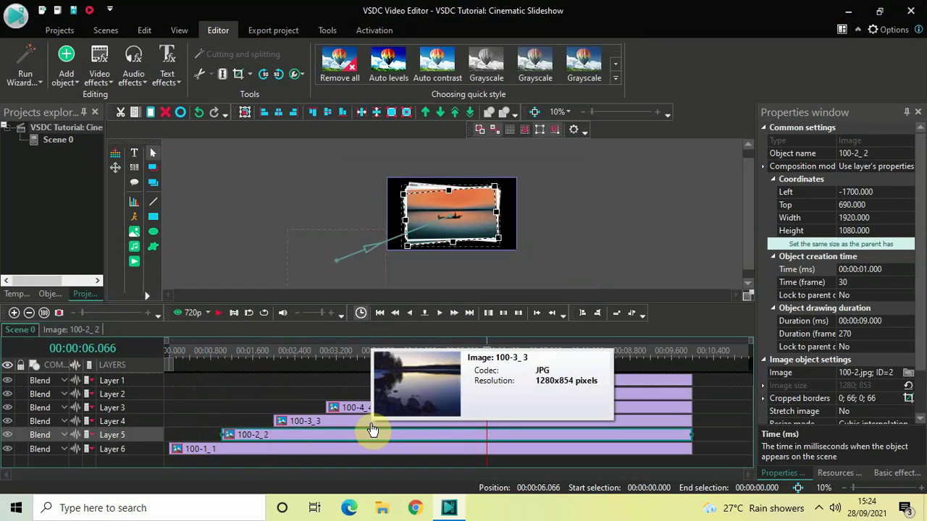
Open image 100-3 and, at its start, move it outside the frame's upper-right corner, to about left 1740, top -620
double_click(371, 427)
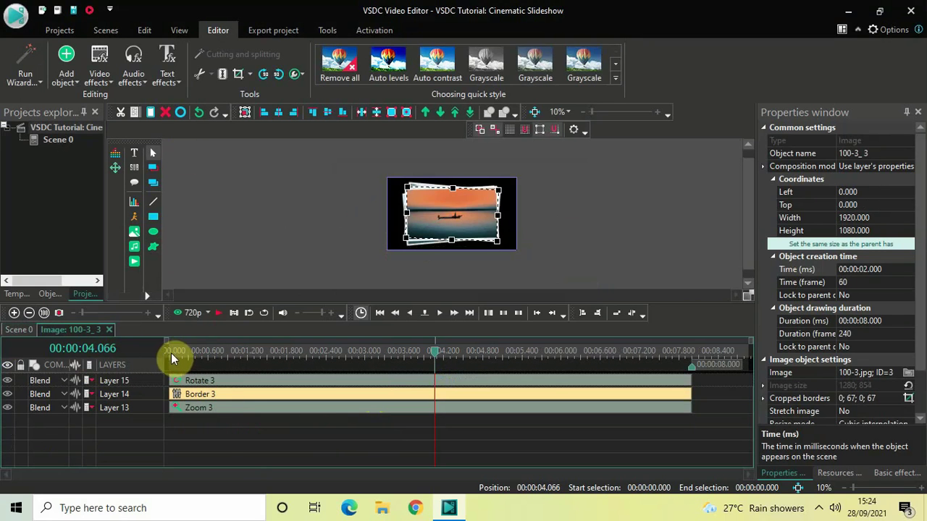
left_click(168, 355)
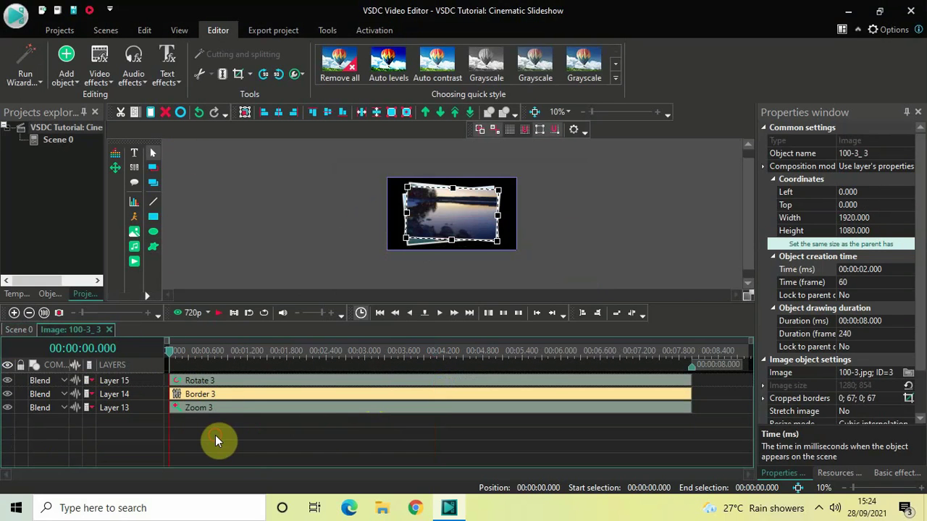
left_click_drag(446, 219, 563, 171)
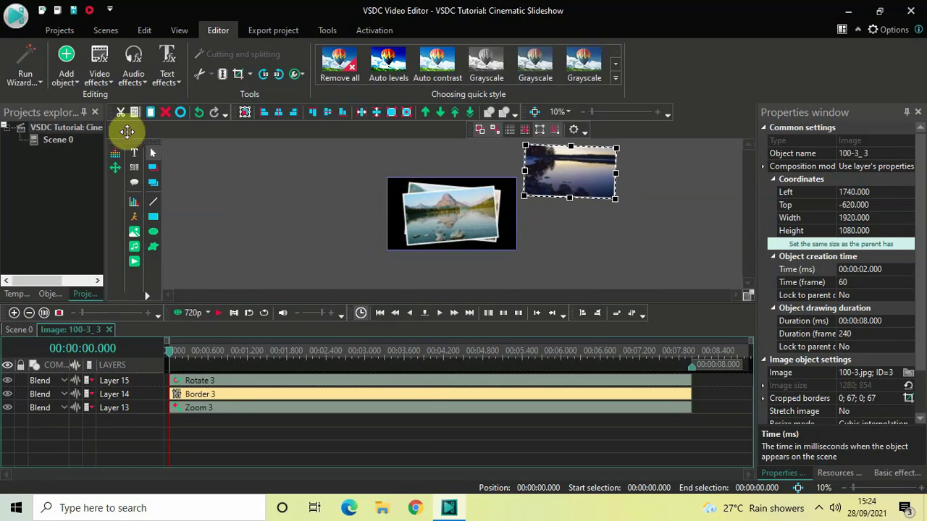
Add a Movement effect to image 100-3, continuing the trajectory from its outside position to the frame's centre, about X 1000, Y 550
left_click(66, 67)
mouse_move(134, 343)
left_click(230, 347)
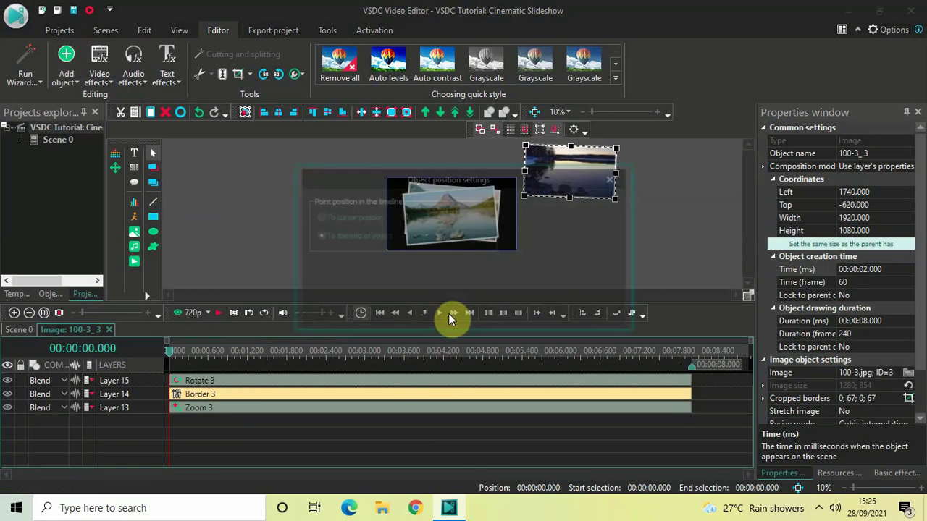
left_click(536, 308)
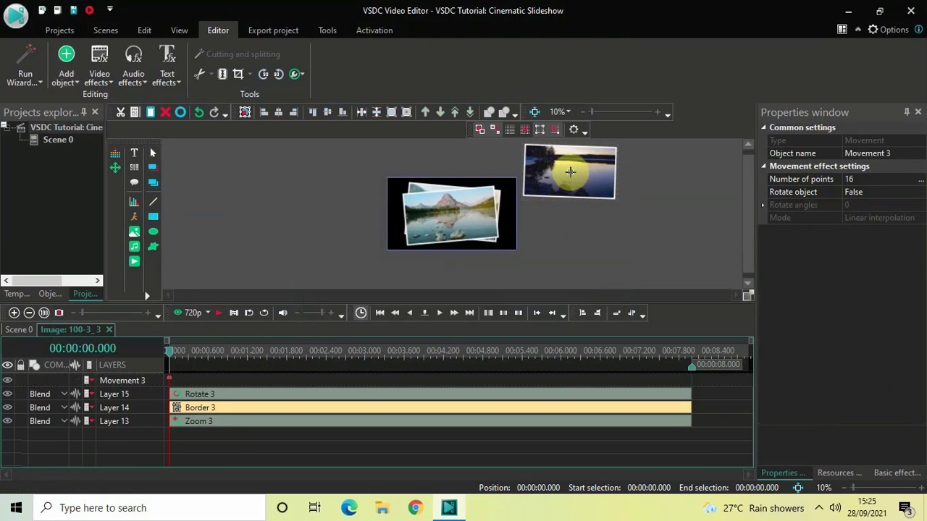
left_click(570, 172)
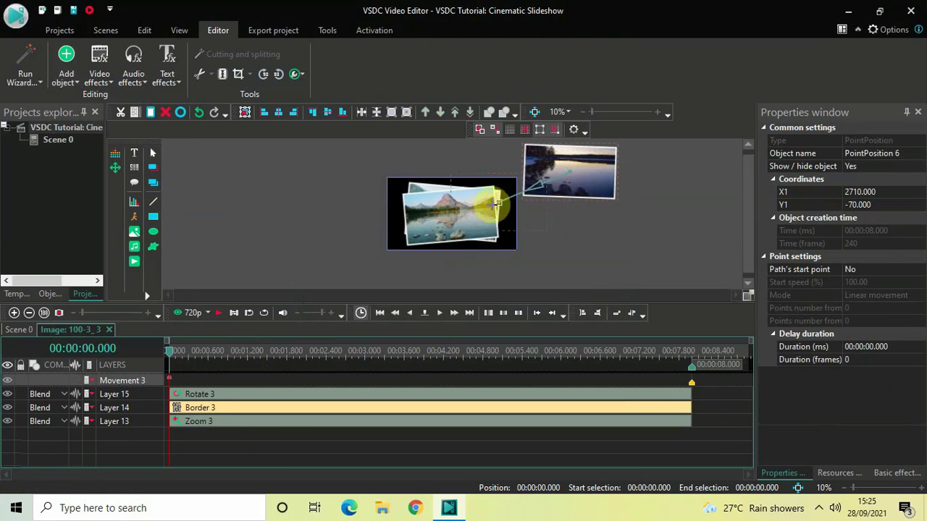
left_click(456, 220)
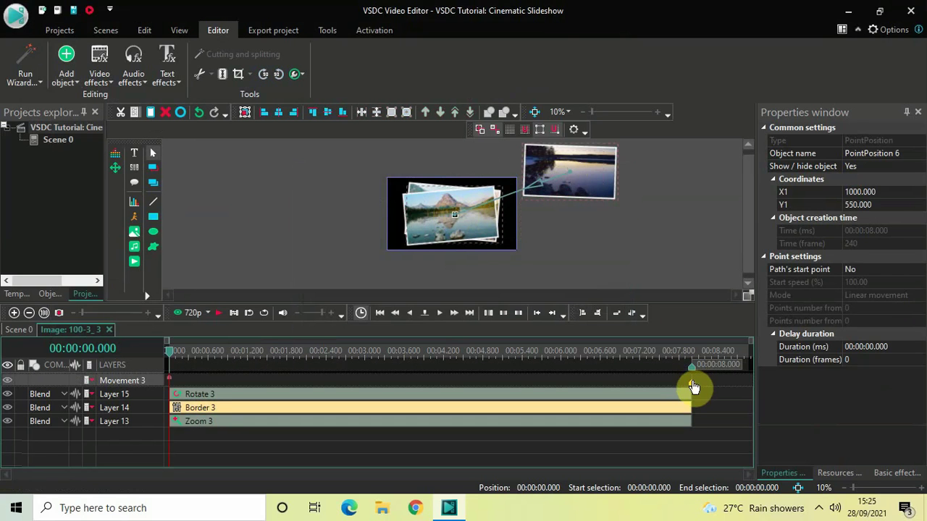
Shift the end point of image 100-3's movement to 1 second on the timeline and return to Scene 0
mouse_move(624, 387)
left_mouse_down()
mouse_move(504, 379)
mouse_move(242, 392)
mouse_move(226, 386)
mouse_move(236, 388)
left_mouse_up()
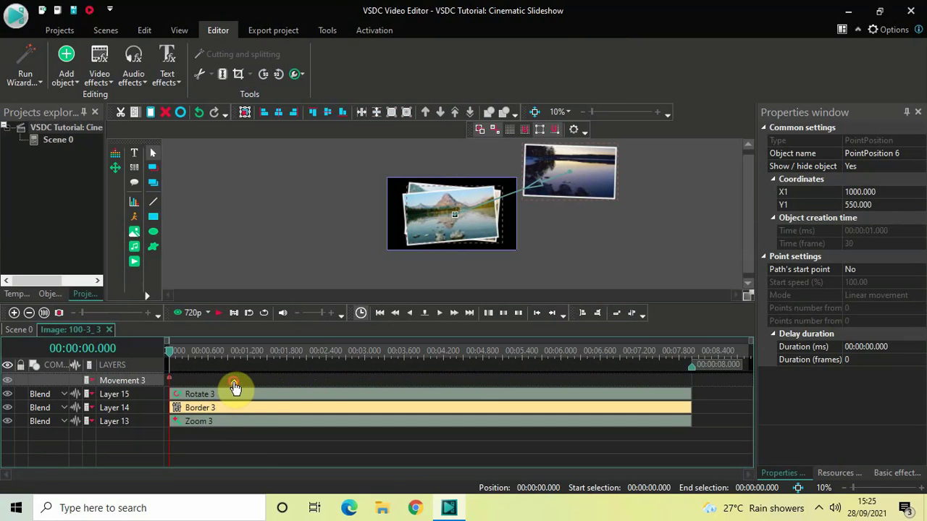
left_click(245, 454)
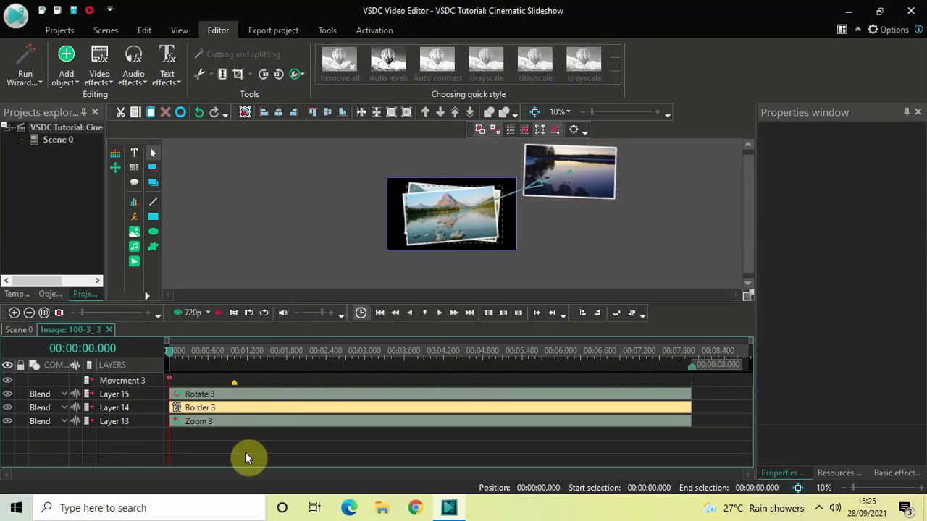
left_click(19, 330)
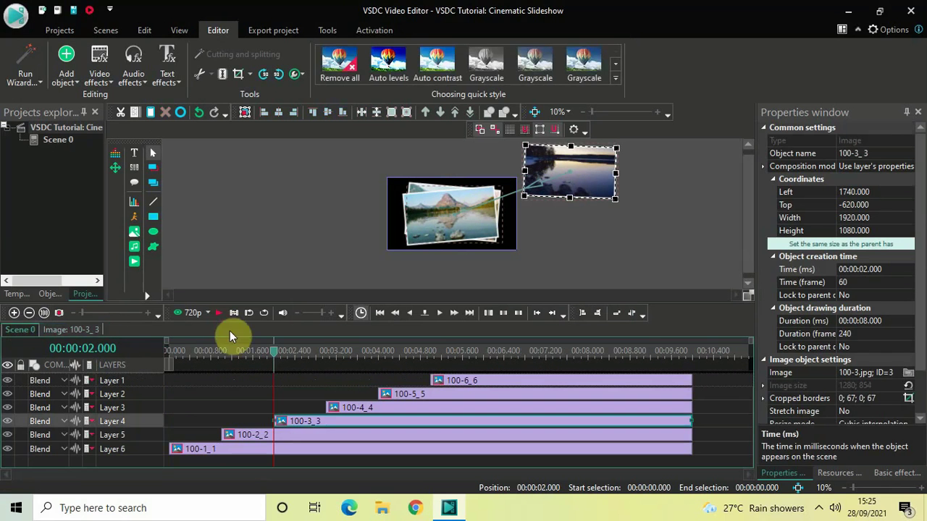
Play the slideshow from the beginning to check the movements of the first three images
left_click(166, 349)
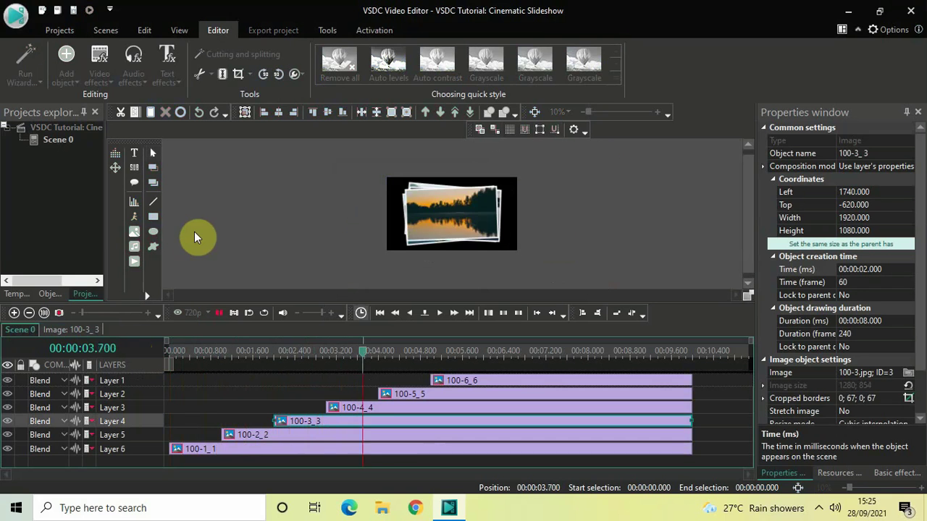
key("space")
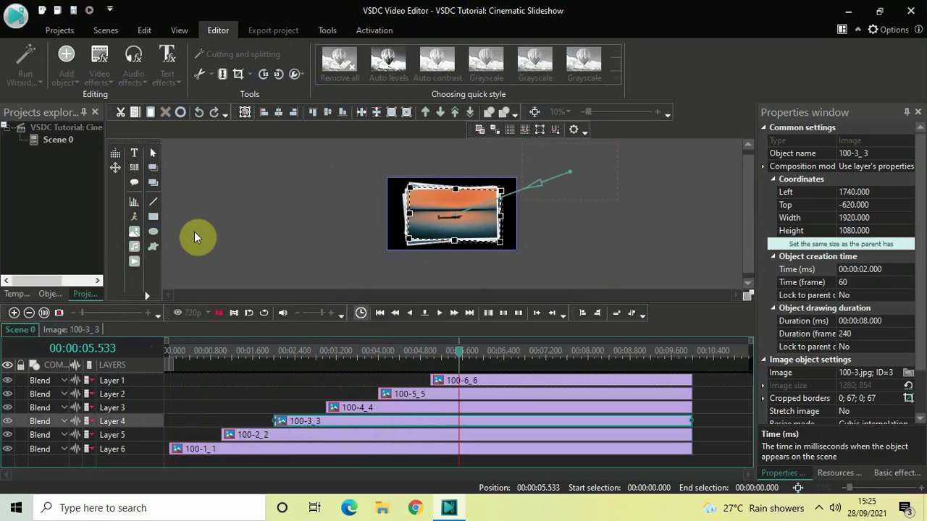
Open image 100-4 and, at its start, move it outside the frame's upper-left corner, to about left -1750, top -641
double_click(390, 408)
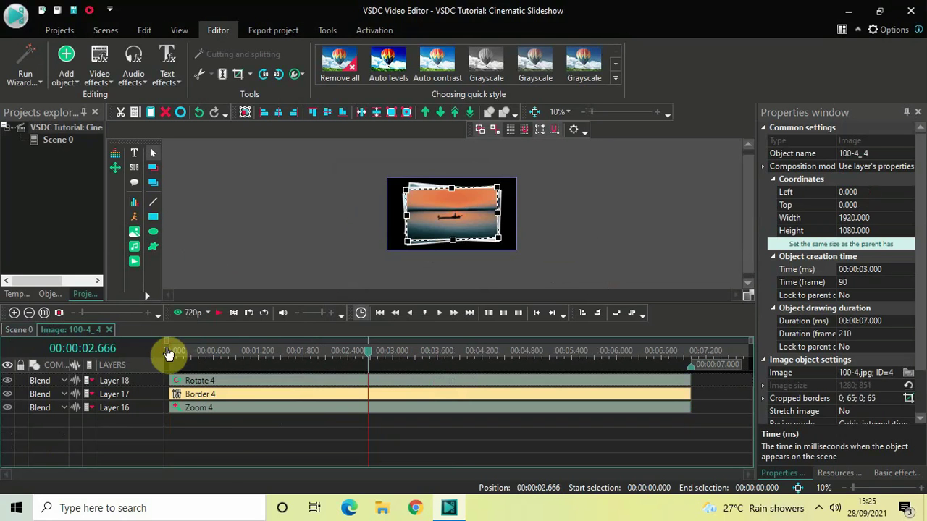
left_click(167, 347)
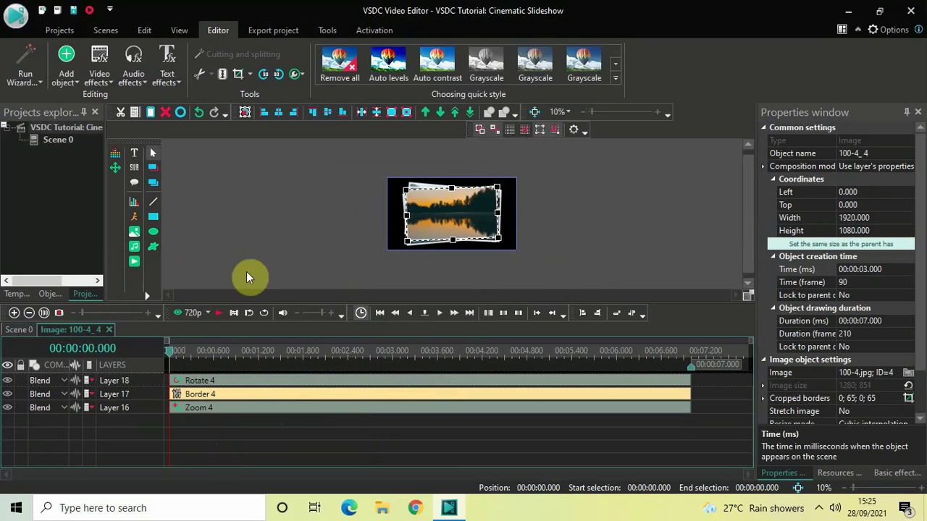
left_click_drag(456, 210, 336, 162)
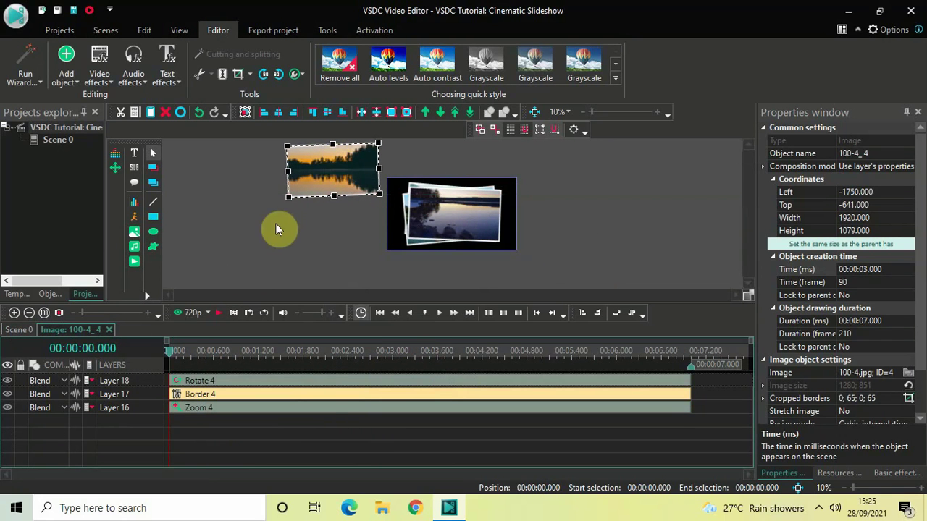
Add a Movement effect to image 100-4, continuing the trajectory from its outside position to the frame's centre, about X 960, Y 520
left_click(67, 75)
mouse_move(145, 339)
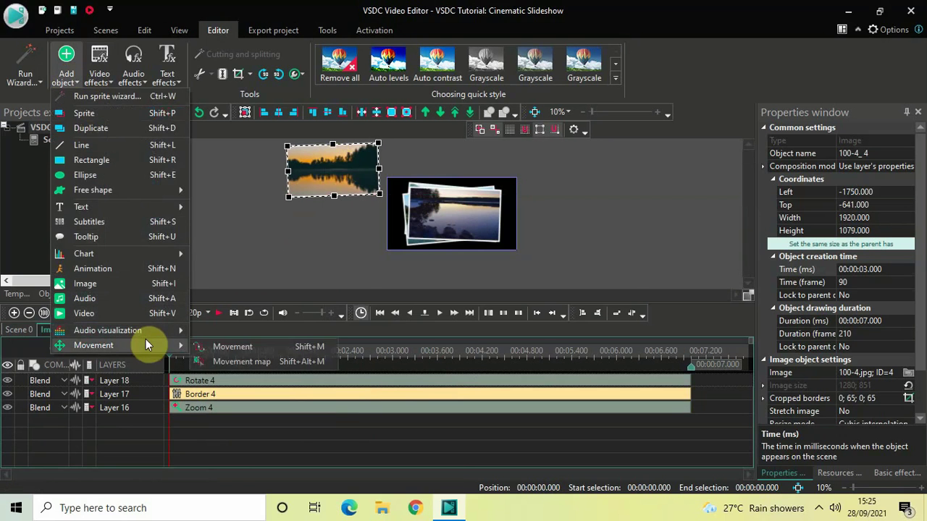
left_click(238, 346)
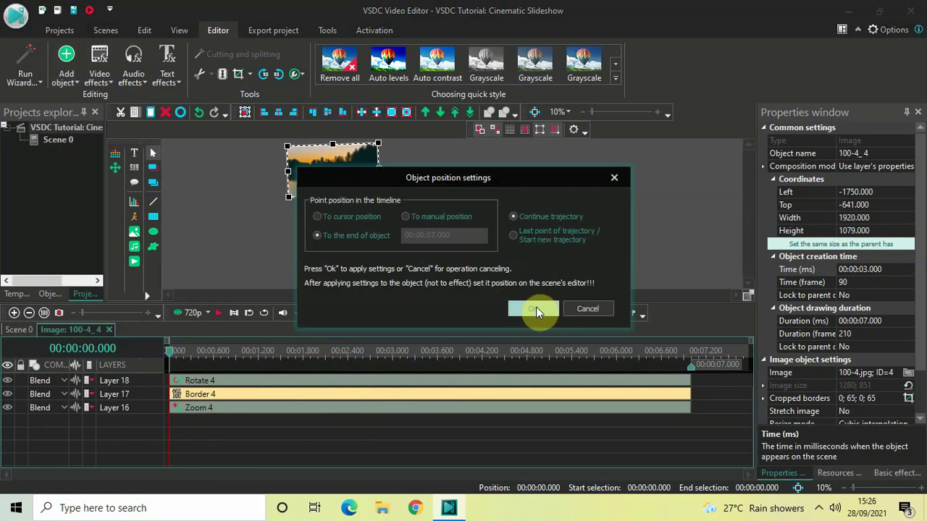
left_click(536, 309)
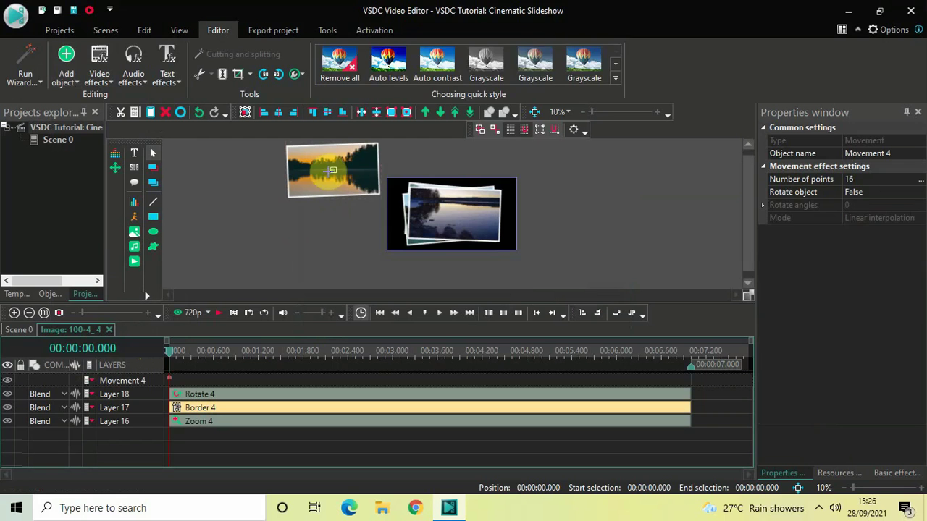
left_click_drag(333, 170, 453, 217)
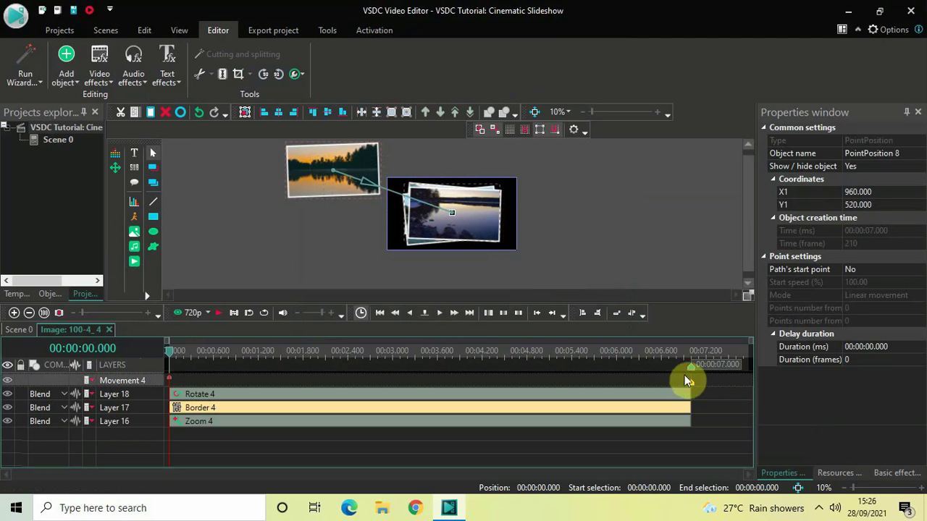
Shift the end point of image 100-4's movement to 1 second on the timeline and return to Scene 0
mouse_move(693, 388)
left_mouse_down()
mouse_move(200, 386)
mouse_move(239, 386)
left_mouse_up()
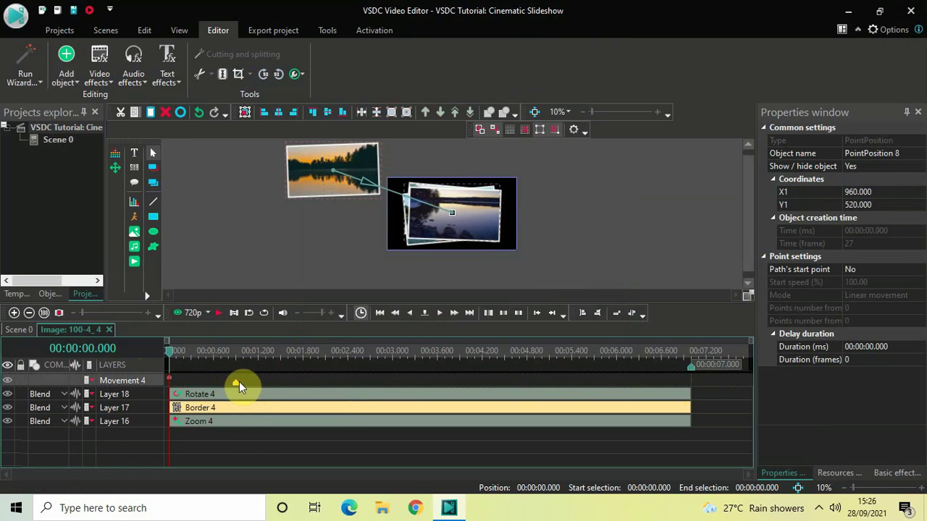
left_click_drag(239, 388, 242, 388)
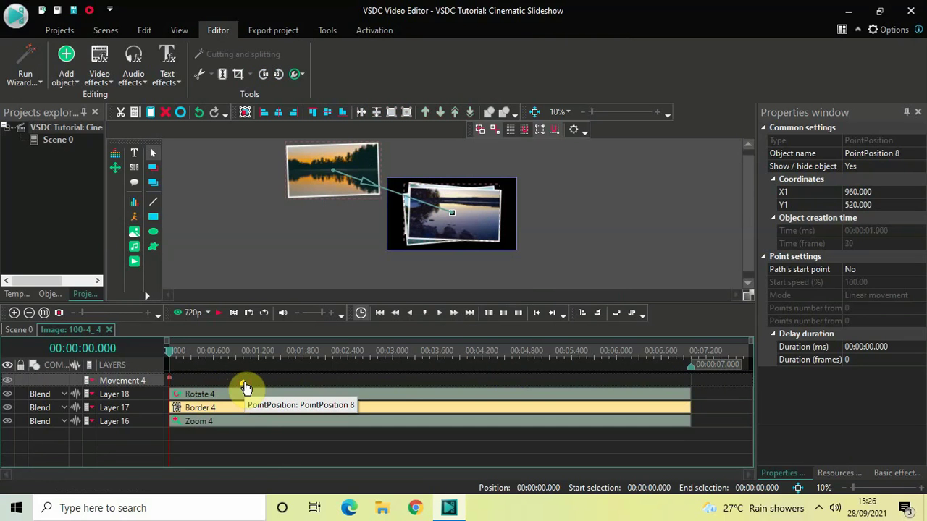
left_click(248, 453)
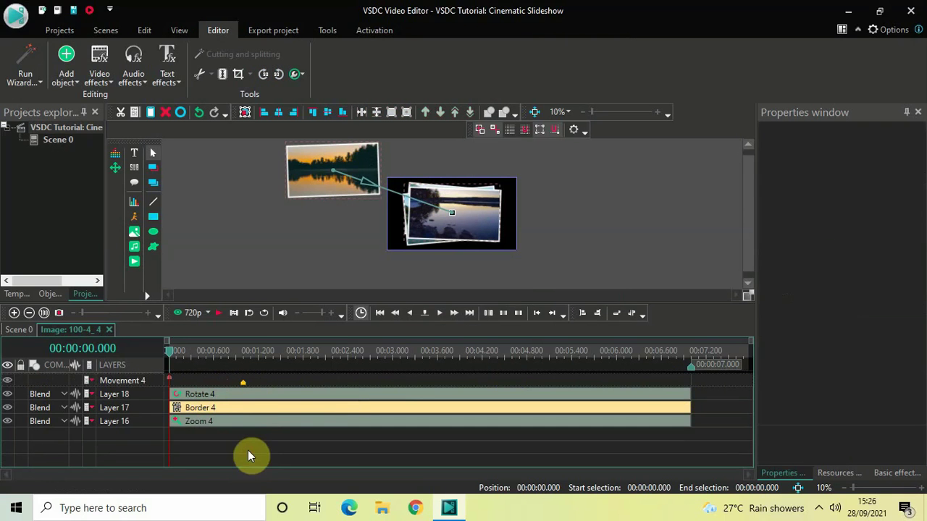
left_click(20, 332)
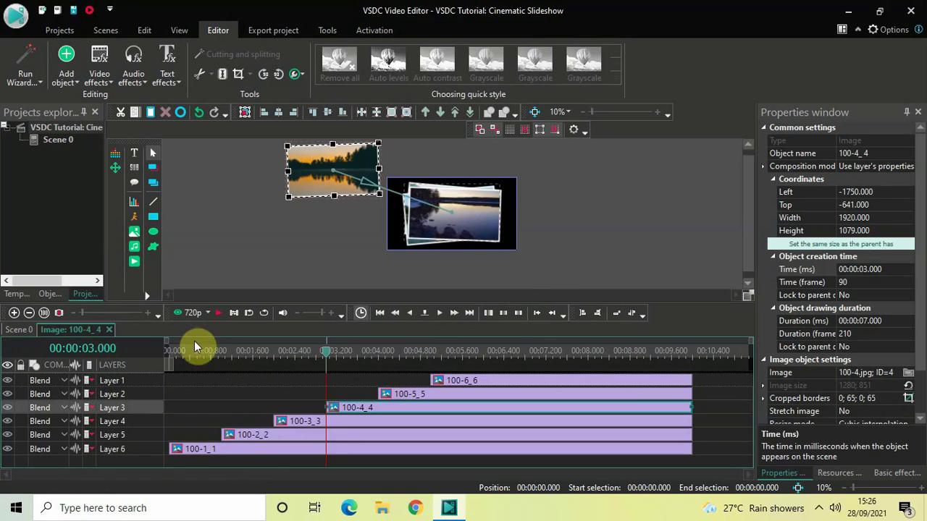
Play the slideshow from the start of Scene 0 to check the movements of the first four images
left_click(168, 352)
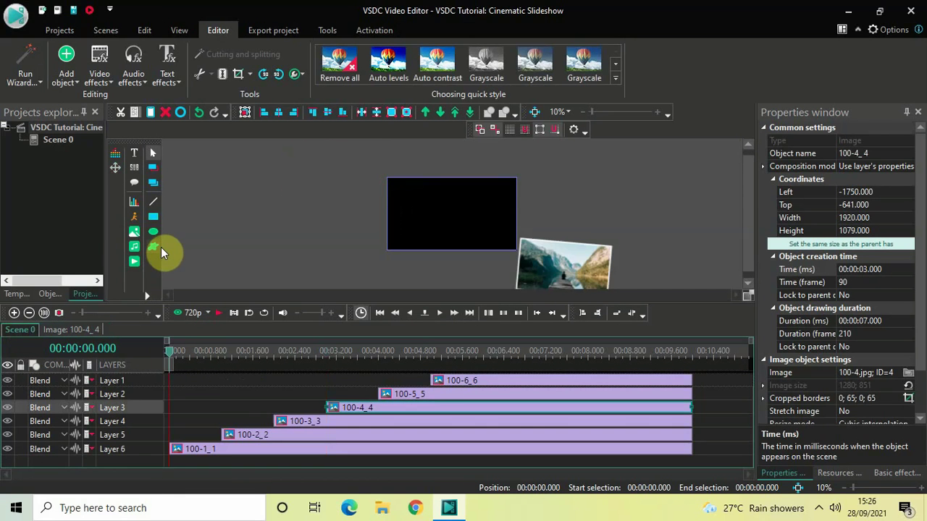
key("space")
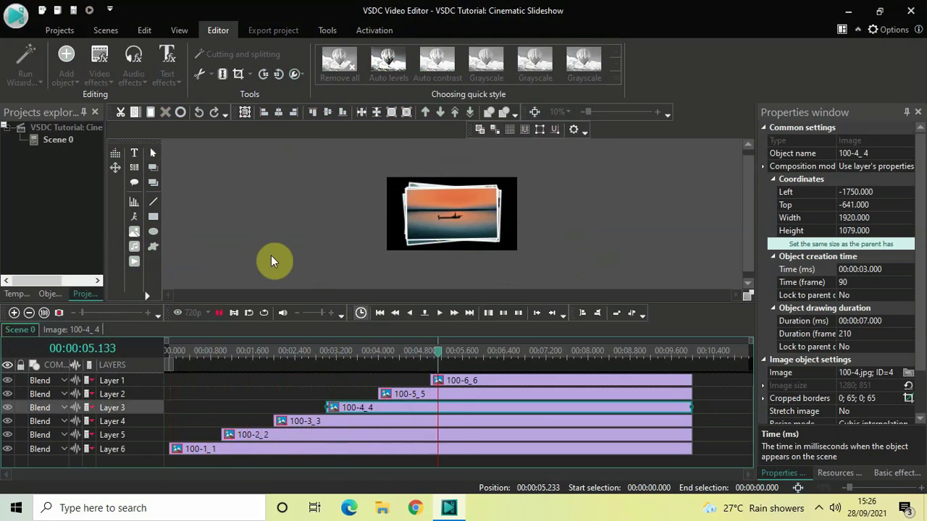
key("space")
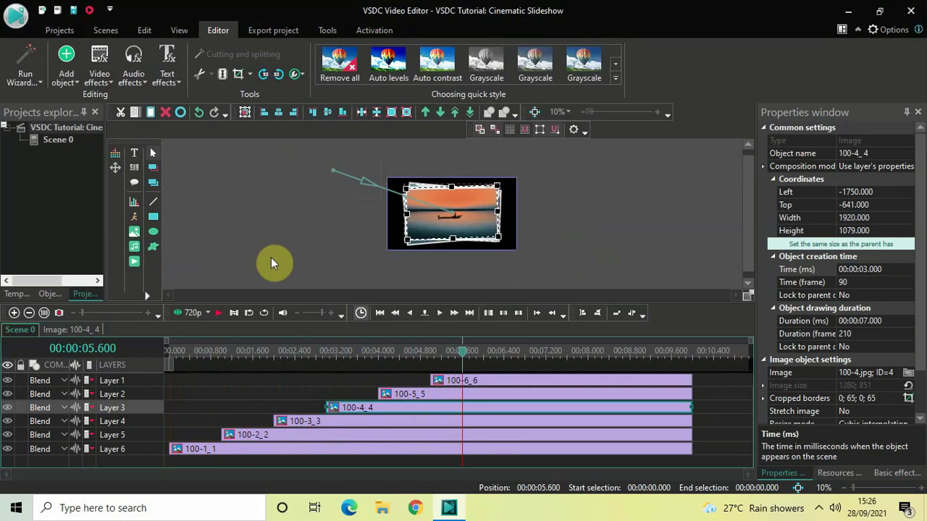
Open image 100-5 and, at its start, move it outside the frame's right edge, to about left 1800, top -150
double_click(429, 397)
left_click(312, 356)
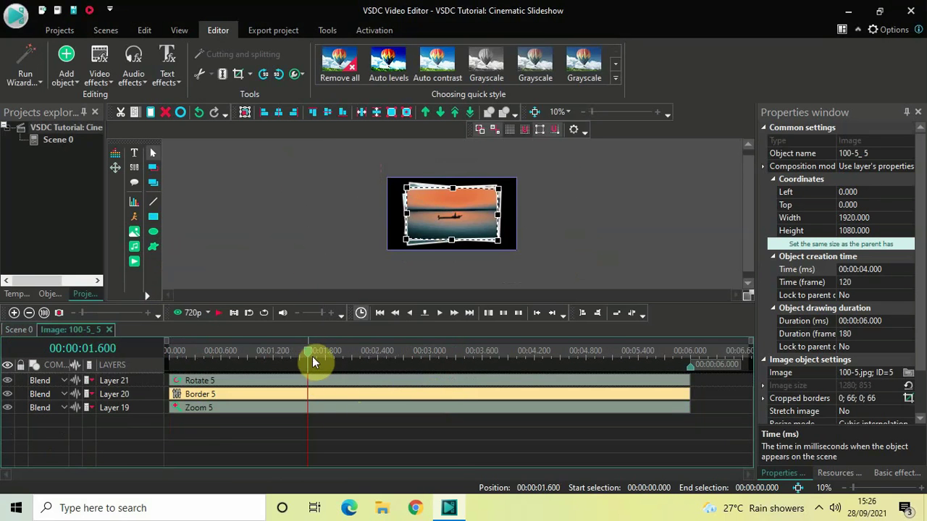
left_click(162, 354)
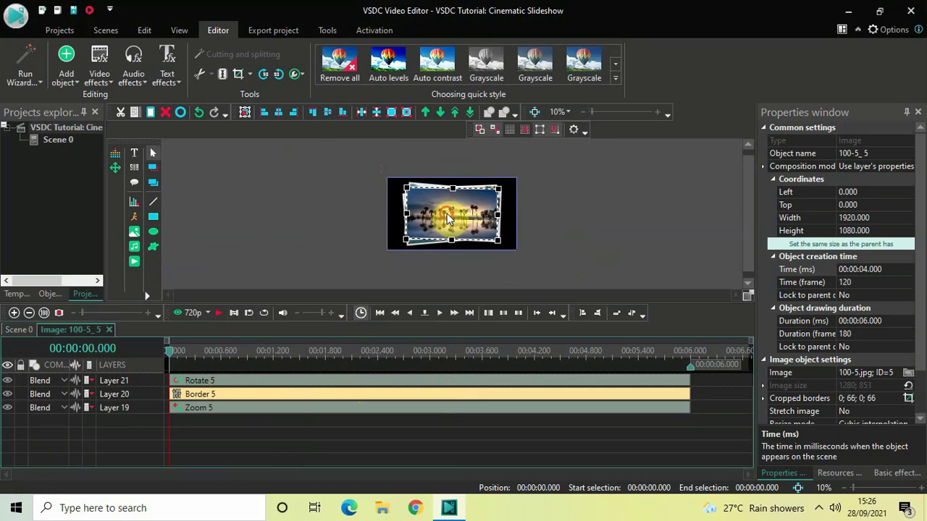
left_click_drag(447, 218, 571, 204)
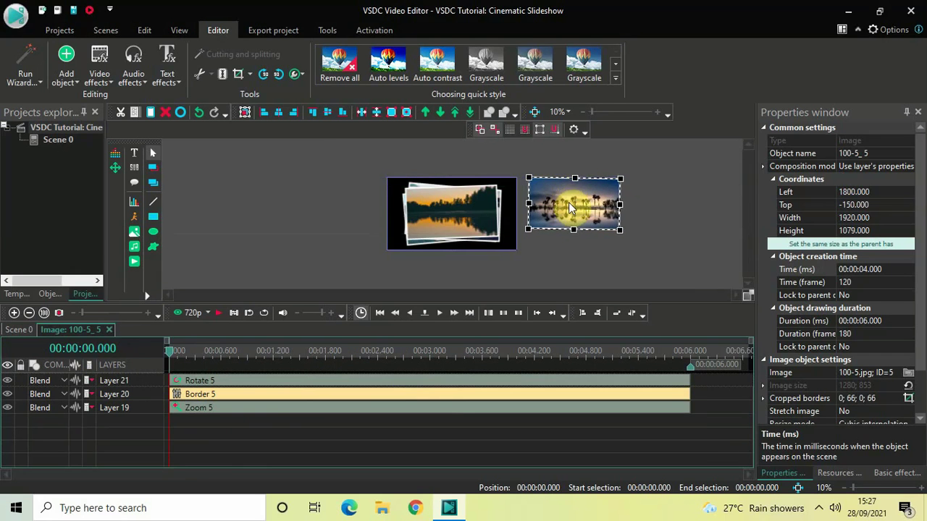
Add a Movement effect to image 100-5, continuing the trajectory from its outside position to the frame's centre, about X 940, Y 500
left_click(71, 84)
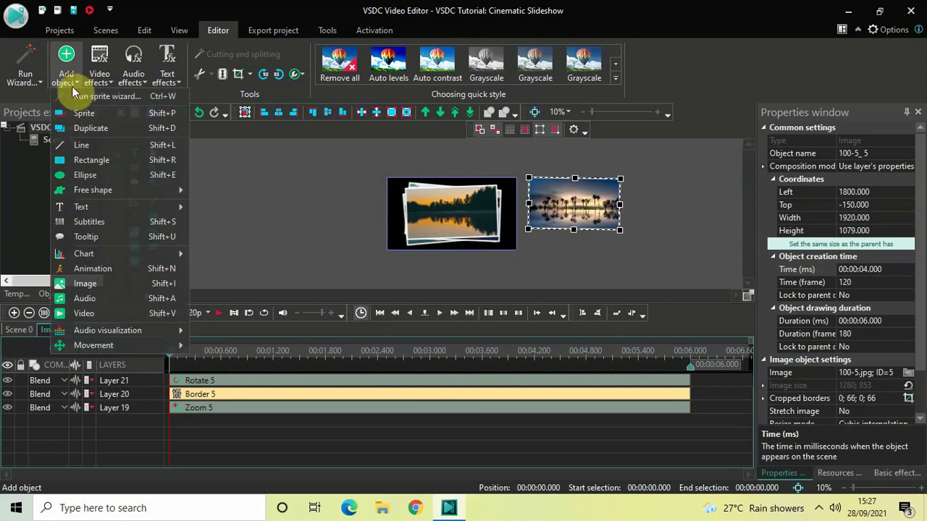
mouse_move(131, 346)
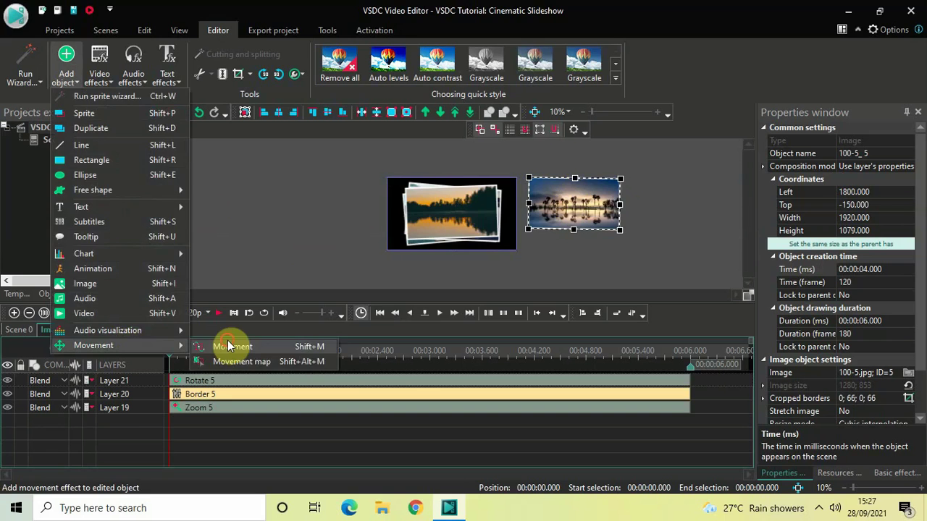
left_click(228, 346)
left_click(538, 308)
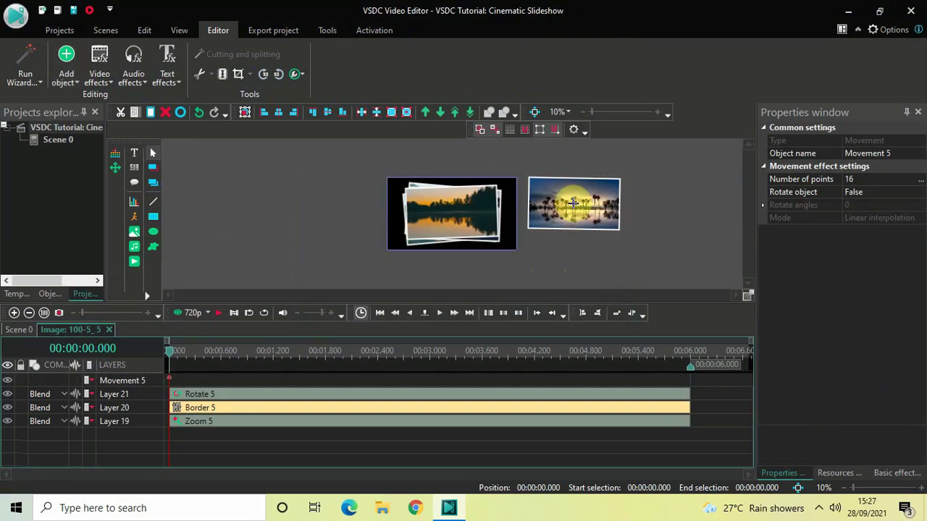
left_click_drag(573, 203, 450, 211)
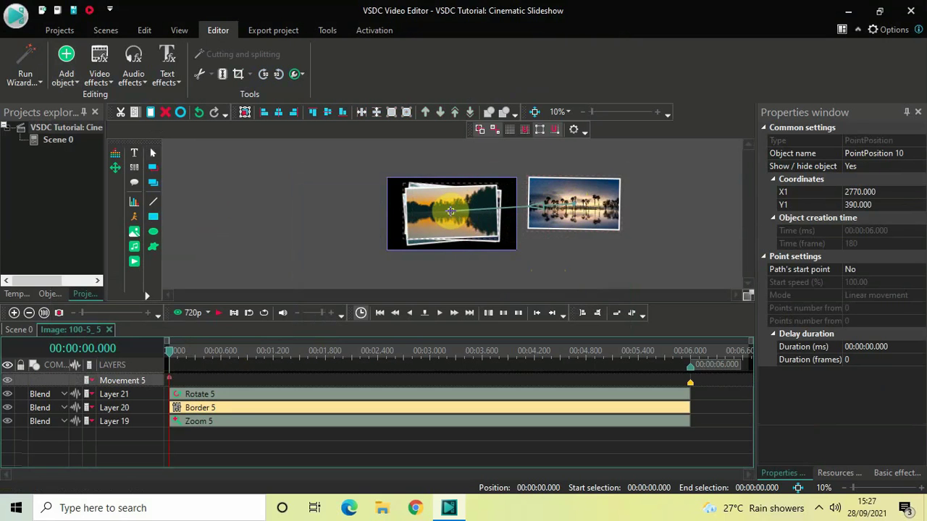
left_click_drag(451, 211, 450, 214)
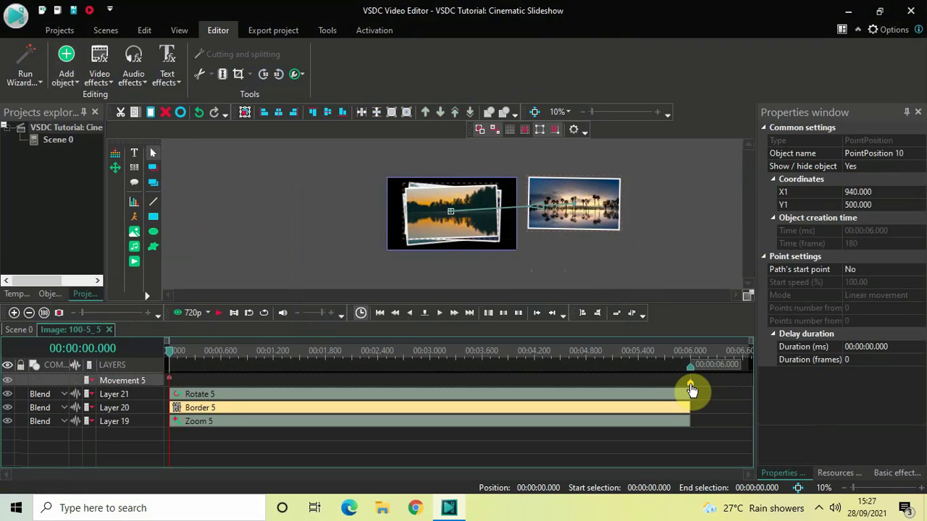
Shift the end point of image 100-5's movement to 1 second on the timeline and return to Scene 0
mouse_move(690, 387)
left_mouse_down()
mouse_move(220, 380)
mouse_move(266, 382)
left_mouse_up()
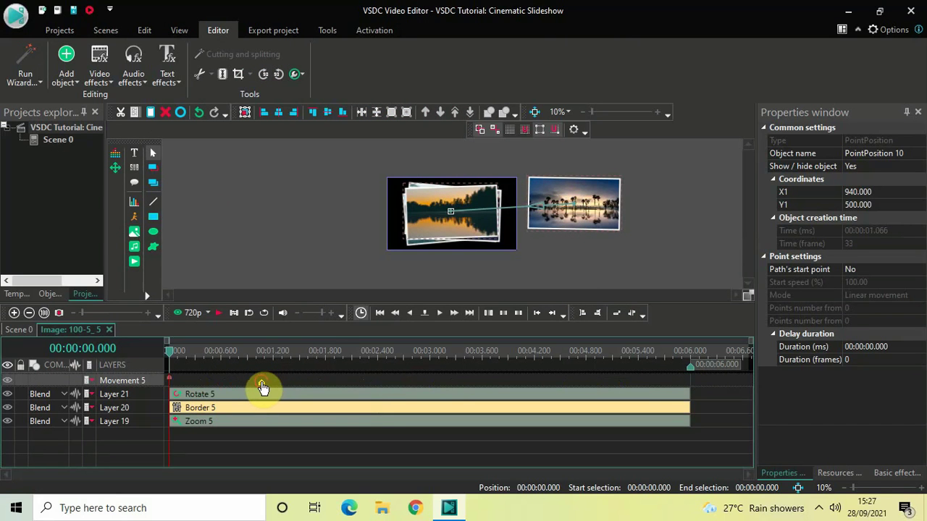
left_click_drag(263, 387, 254, 387)
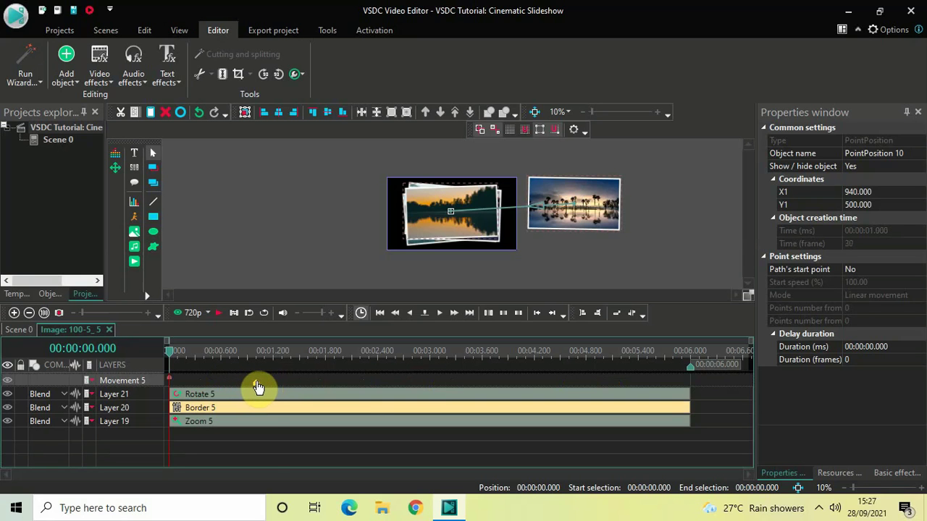
left_click(259, 451)
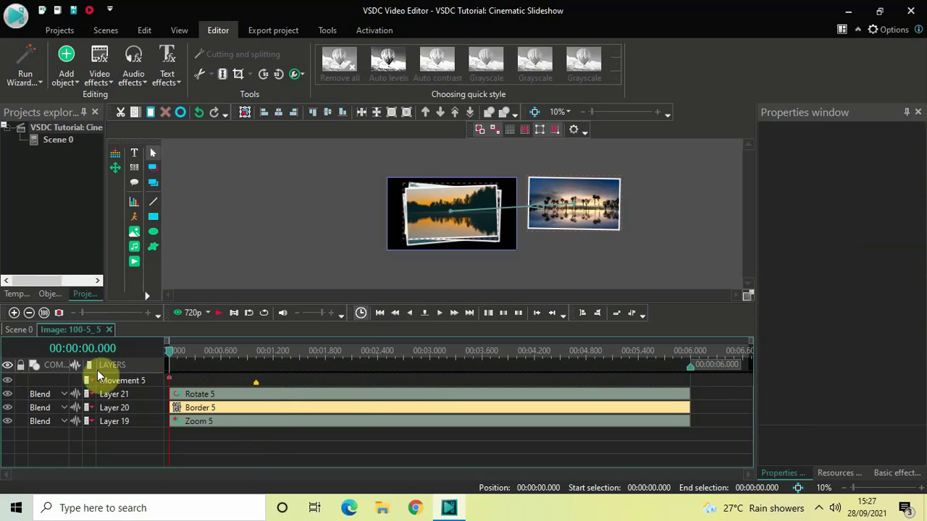
left_click(15, 330)
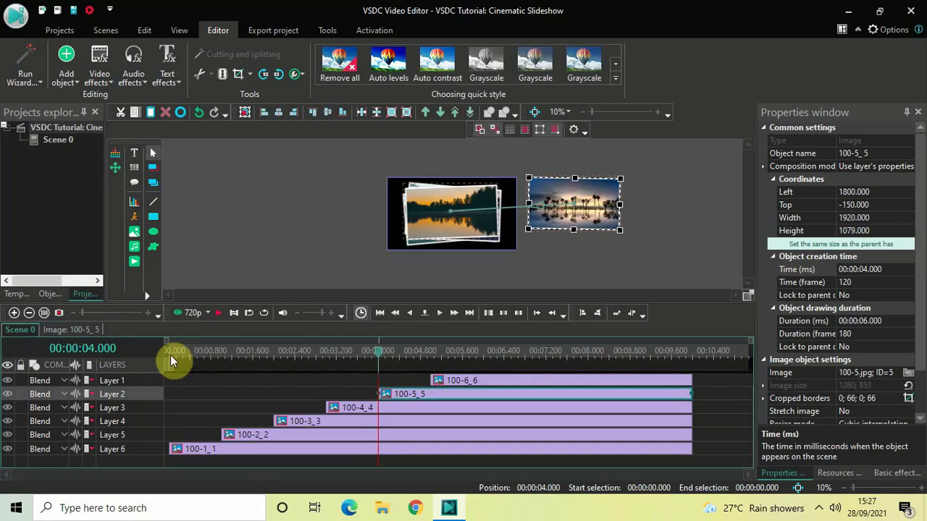
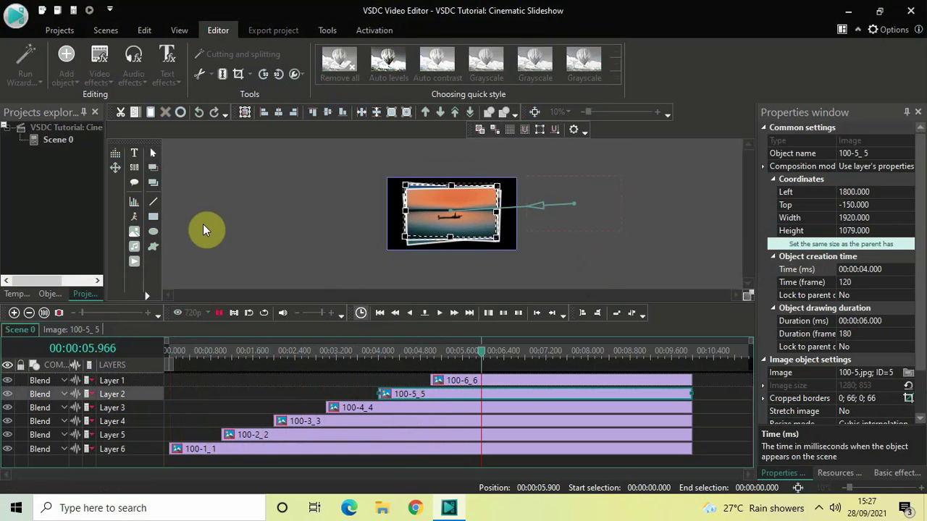
Open image 100-6 and, at its start, move it below the frame's lower-left corner, to about left -810, top 950
double_click(512, 383)
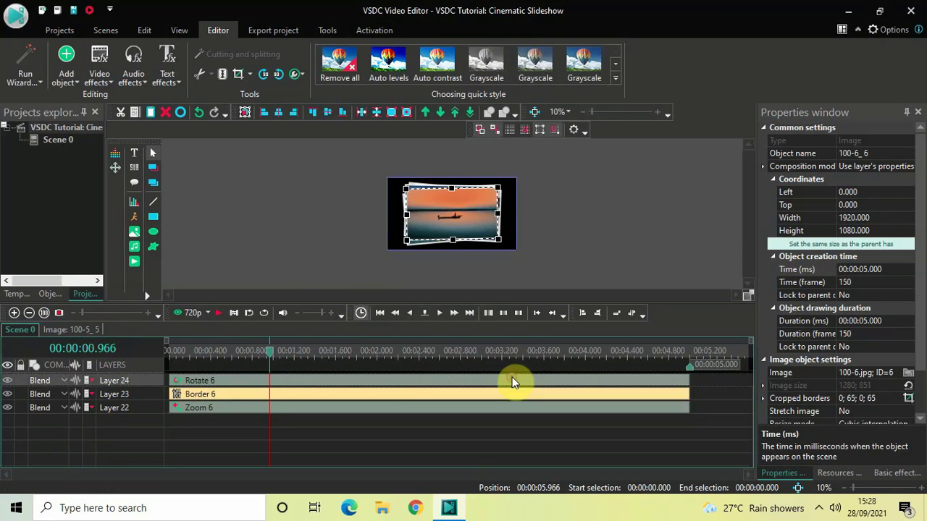
left_click_drag(272, 355, 129, 352)
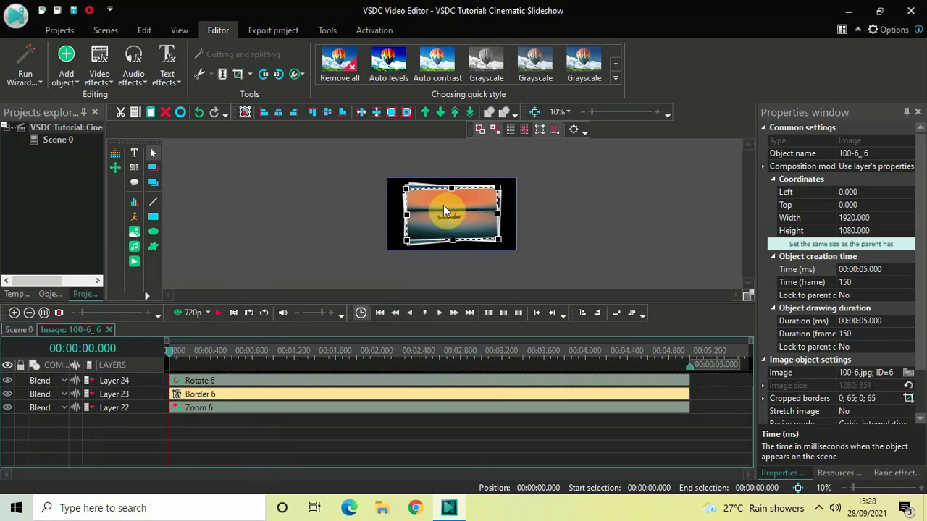
left_click_drag(443, 206, 390, 274)
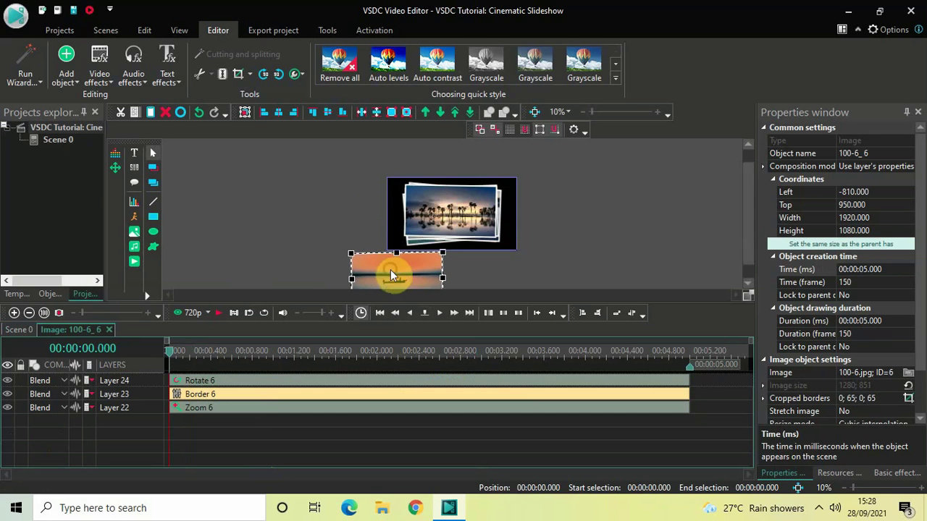
Add a Movement effect to image 100-6, continuing the trajectory from its outside position to the frame's centre, about X 1010, Y 510
left_click(65, 68)
mouse_move(124, 345)
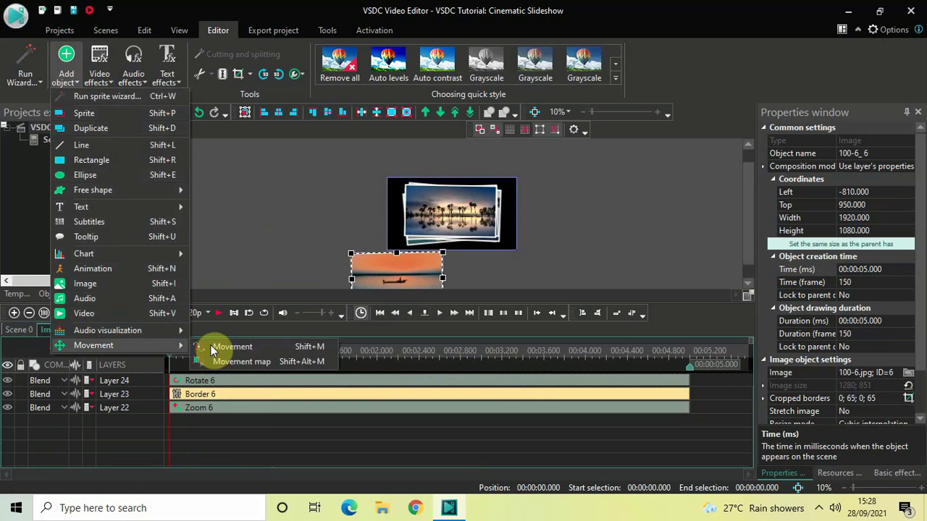
left_click(224, 346)
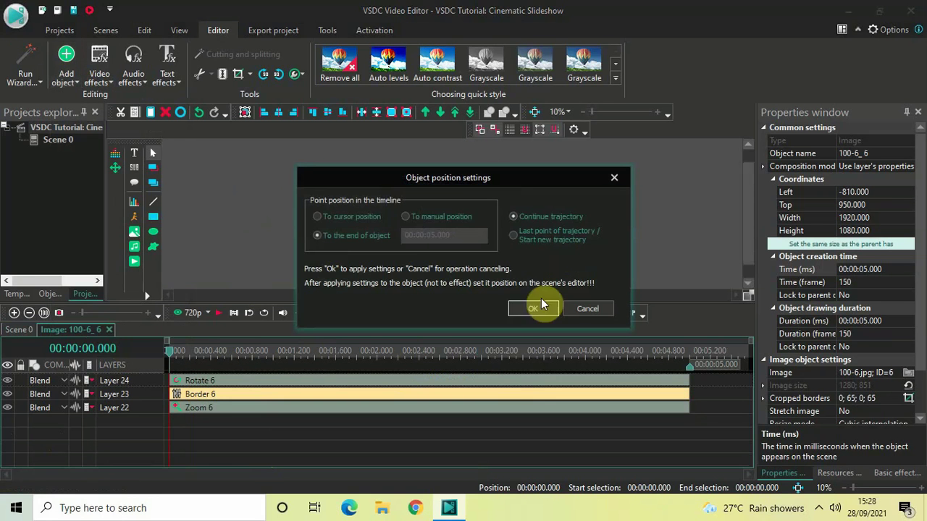
left_click(538, 305)
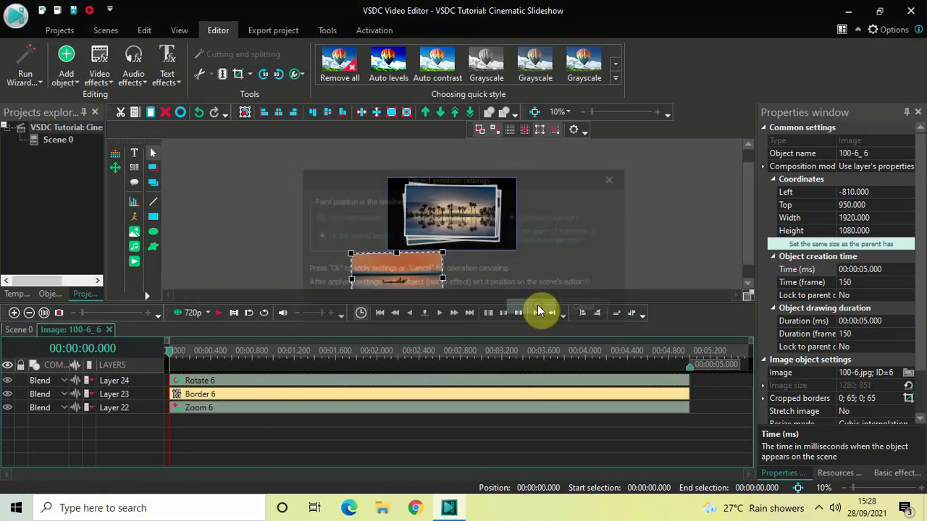
left_click(396, 279)
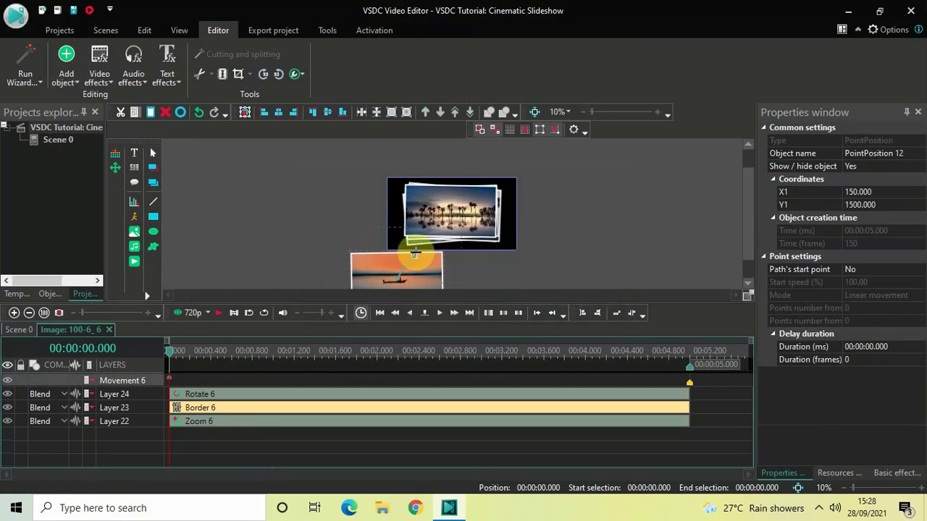
left_click(454, 212)
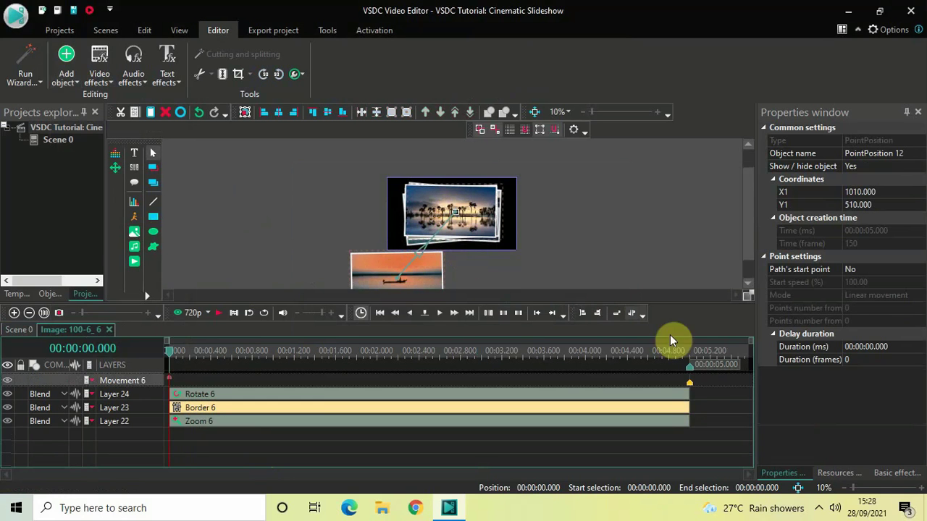
Shift the end point of image 100-6's movement to 1 second on the timeline and return to Scene 0
left_click(689, 385)
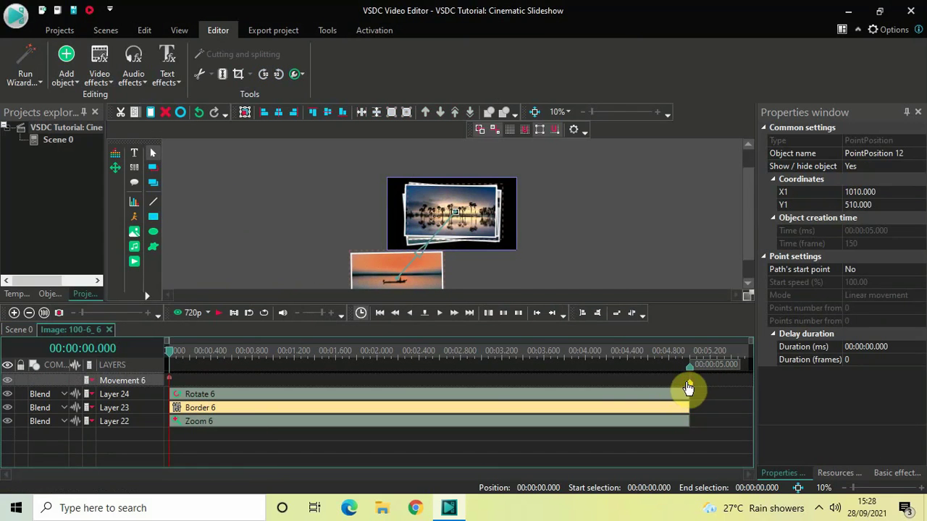
mouse_move(688, 389)
left_mouse_down()
mouse_move(487, 394)
mouse_move(212, 385)
mouse_move(276, 377)
left_mouse_up()
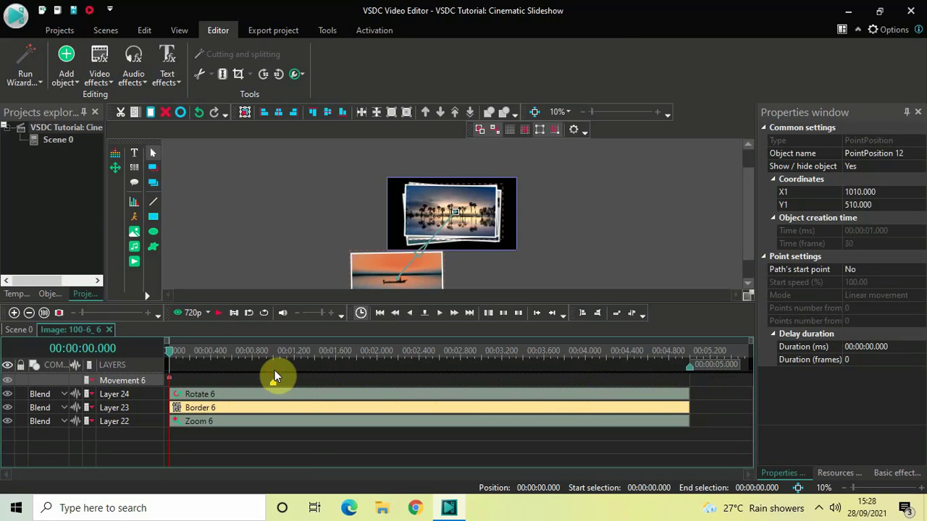
left_click(289, 461)
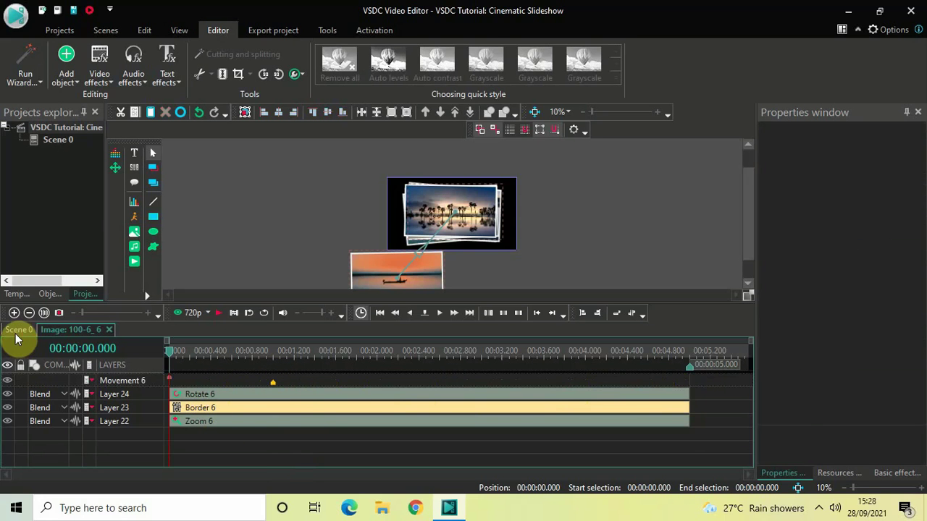
left_click(18, 331)
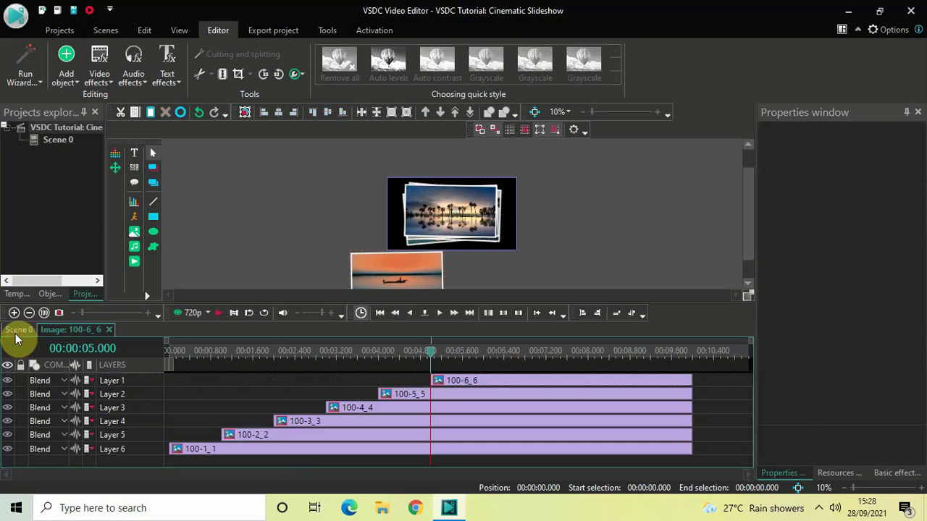
Enlarge the preview to about 21% with the whole frame in view and play the slideshow from the start twice to check the movements
left_click(168, 351)
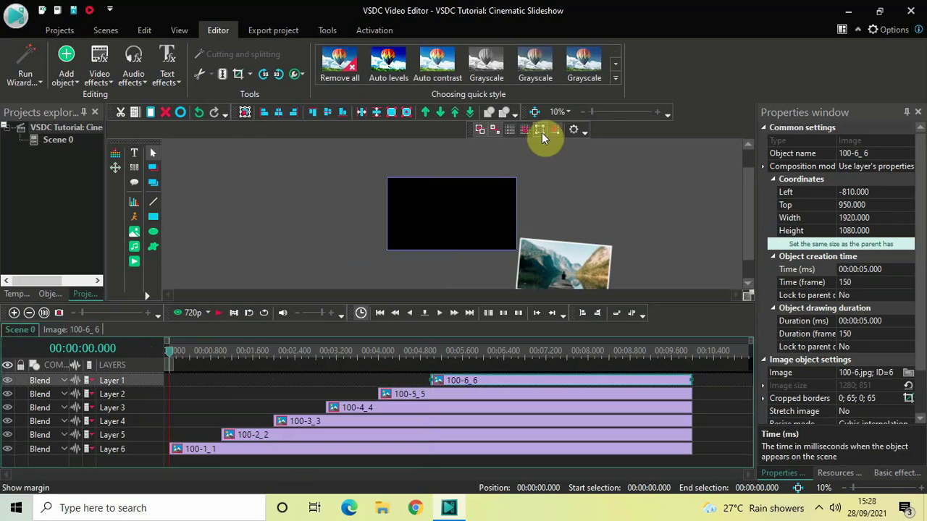
left_click_drag(592, 114, 596, 115)
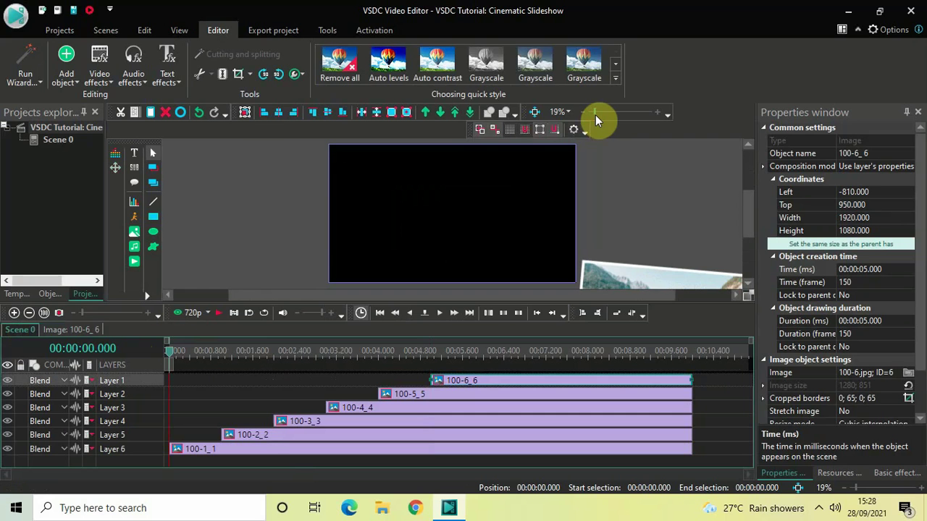
left_click_drag(595, 115, 597, 115)
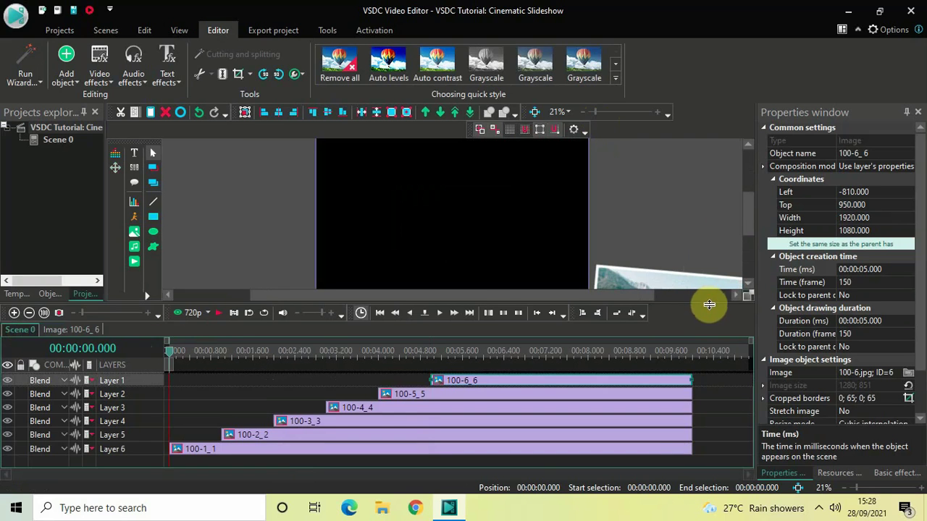
left_click_drag(708, 305, 710, 310)
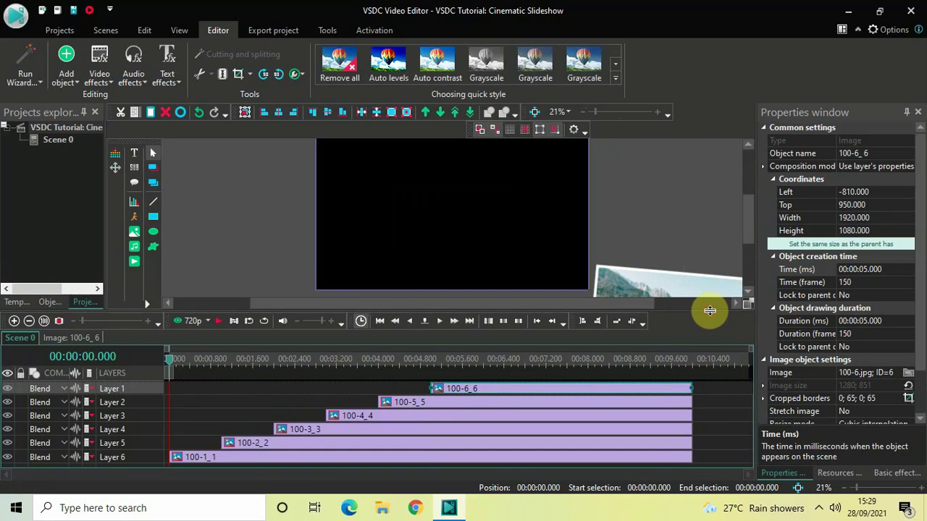
left_click_drag(745, 233, 746, 231)
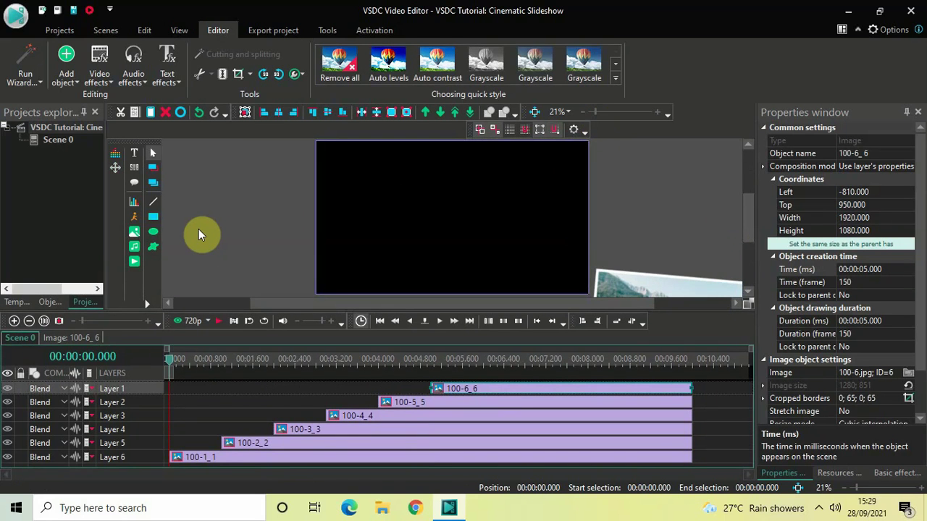
key("space")
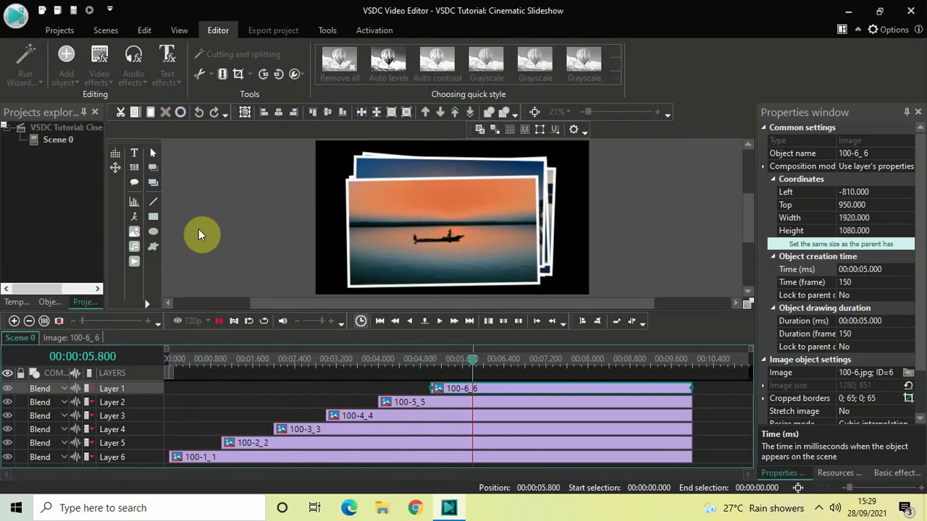
key("space")
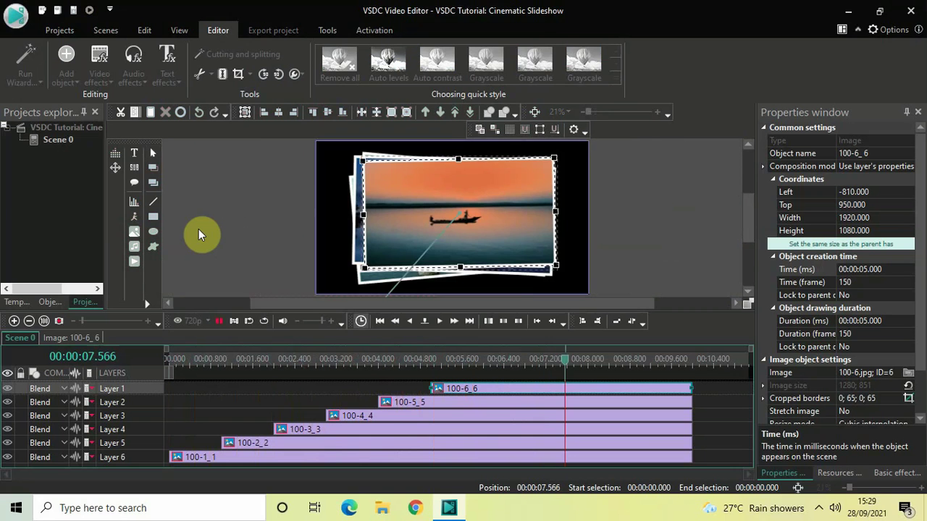
left_click(168, 361)
key("space")
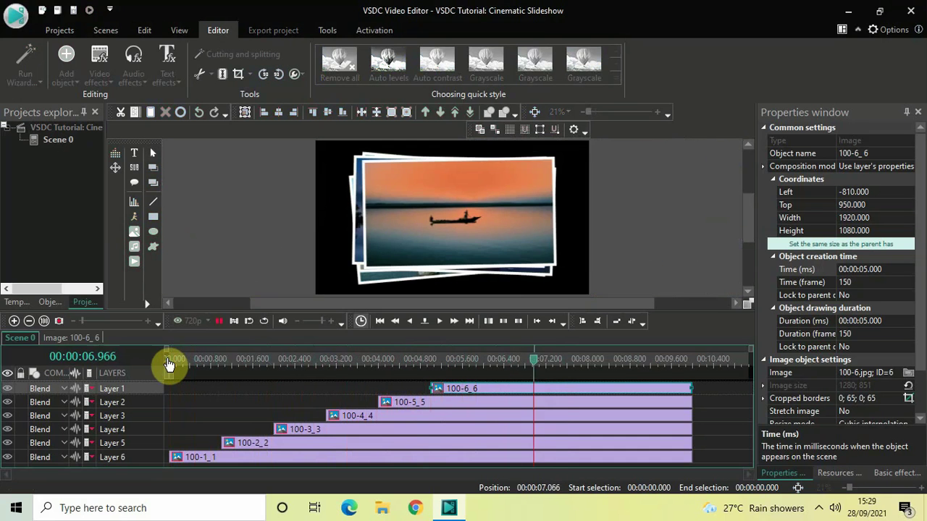
key("space")
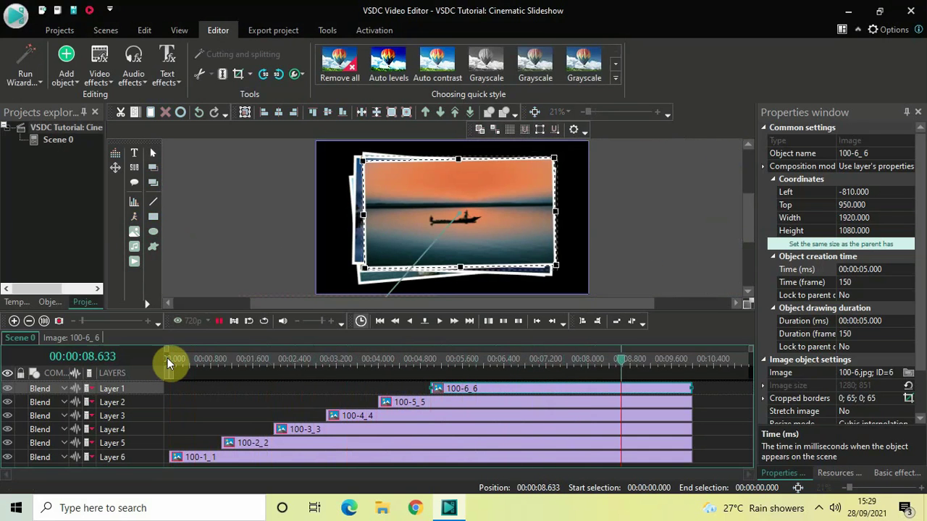